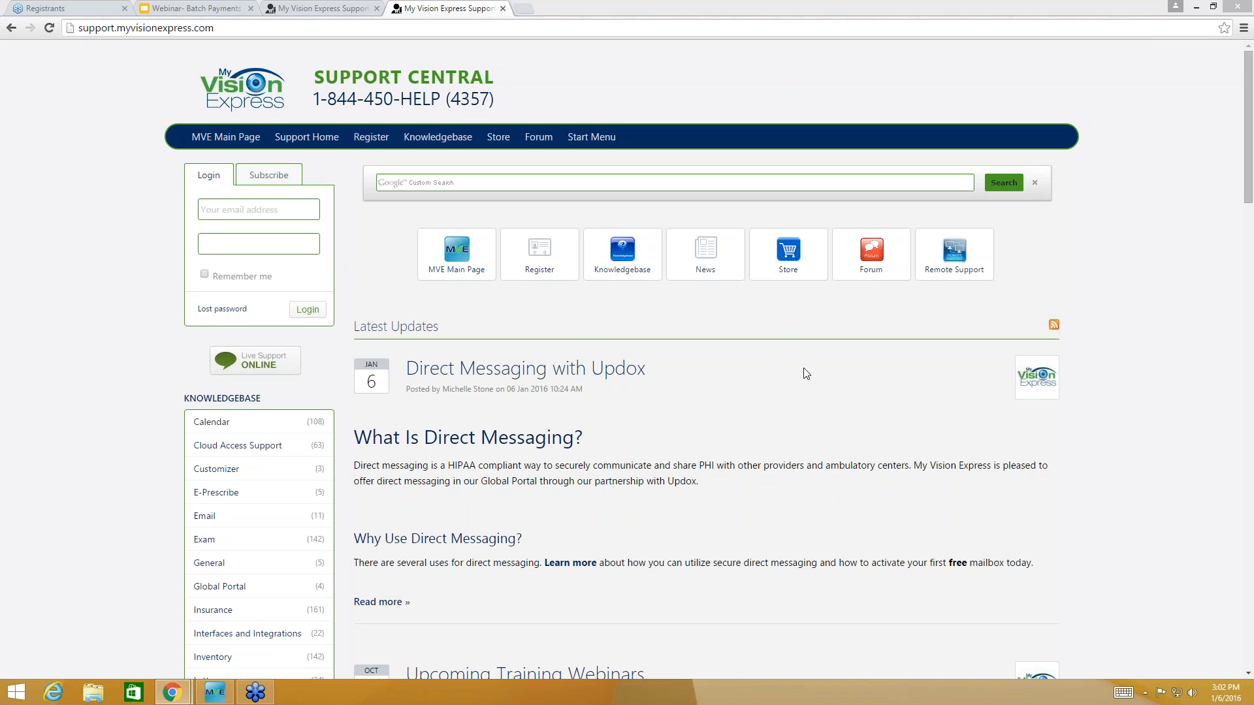
- Open the Posting Insurance Payments article from the Insurance > Payments section of the support knowledgebase
{"action": "left_click", "coordinate": [621, 260]}
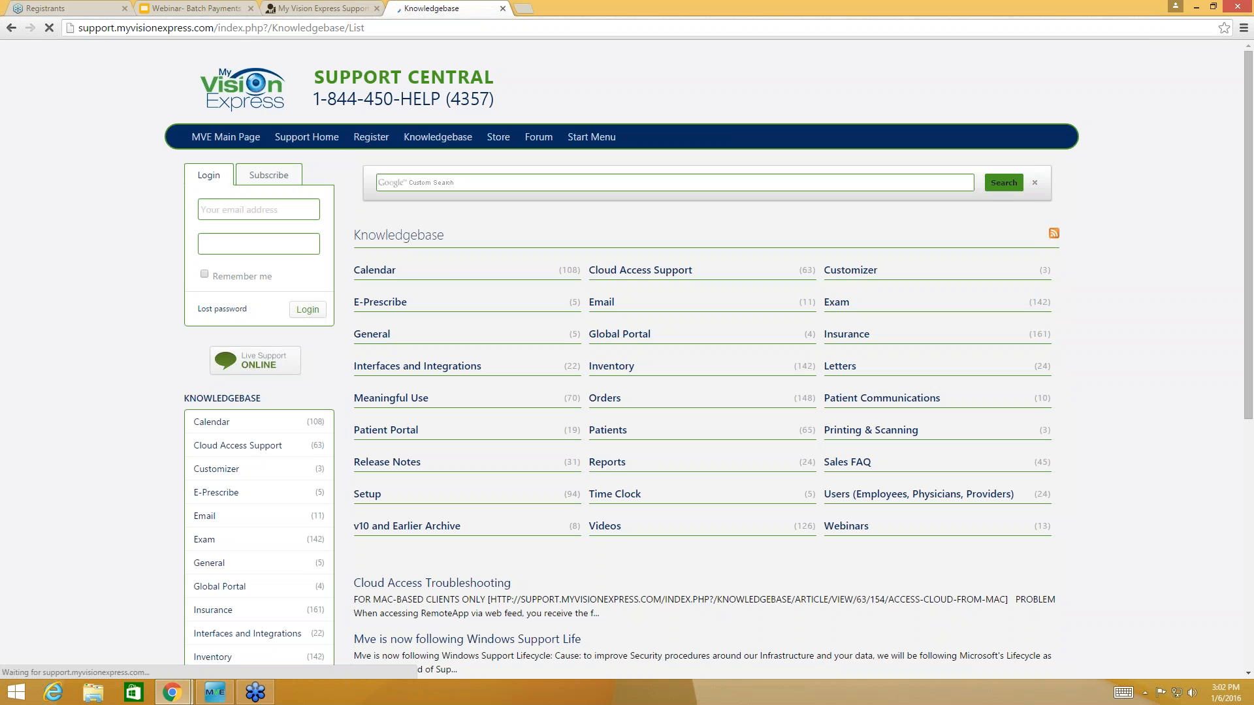
{"action": "left_click", "coordinate": [848, 339]}
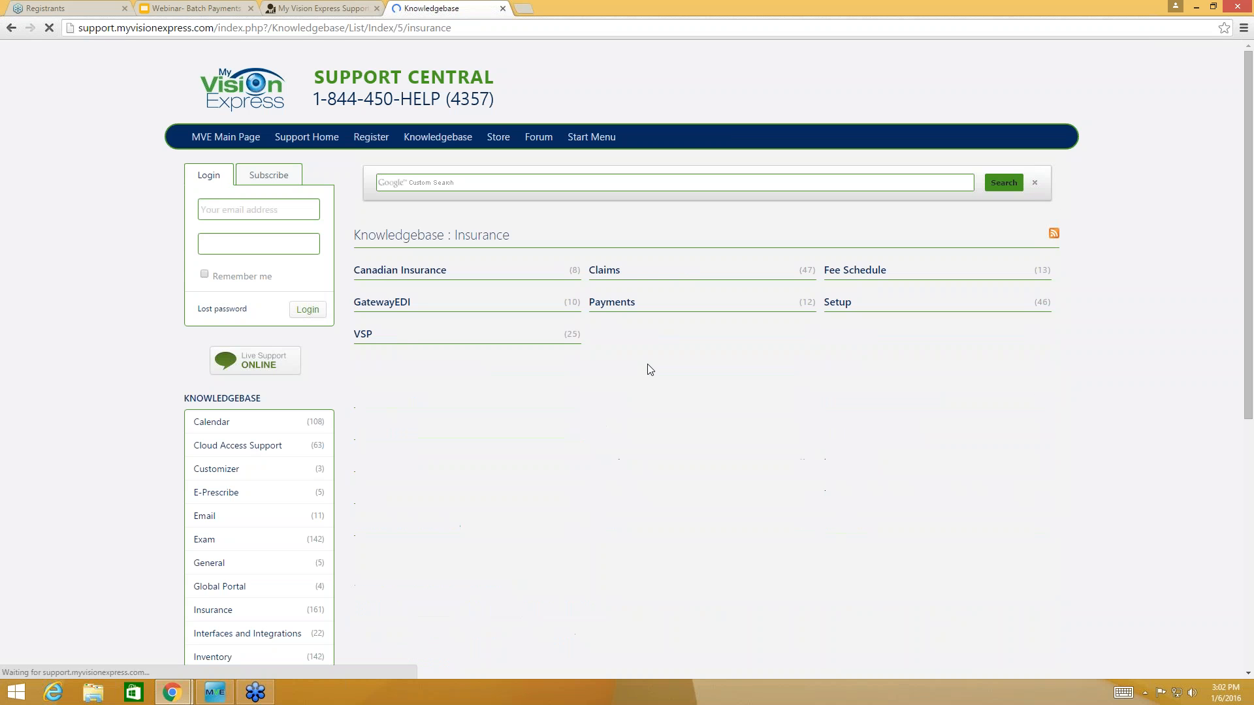
{"action": "left_click", "coordinate": [595, 304]}
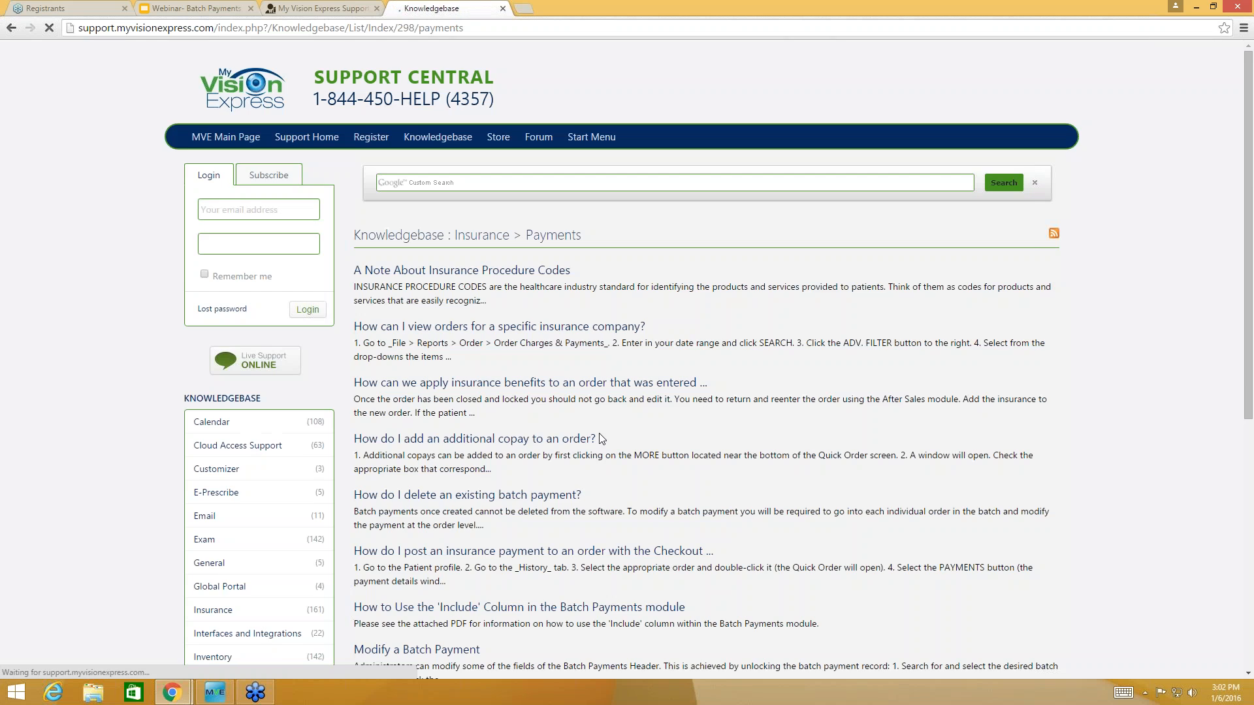
{"action": "scroll", "coordinate": [601, 438], "scroll_direction": "down", "scroll_amount": 7}
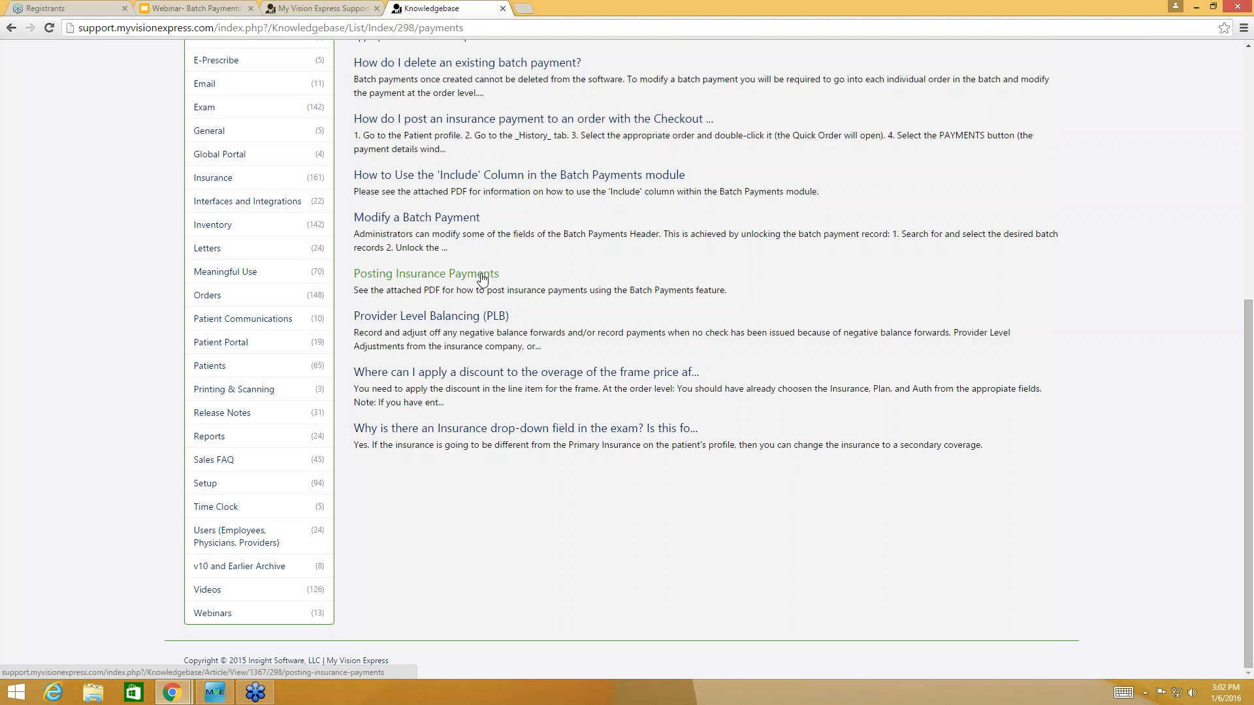
{"action": "left_click", "coordinate": [482, 277]}
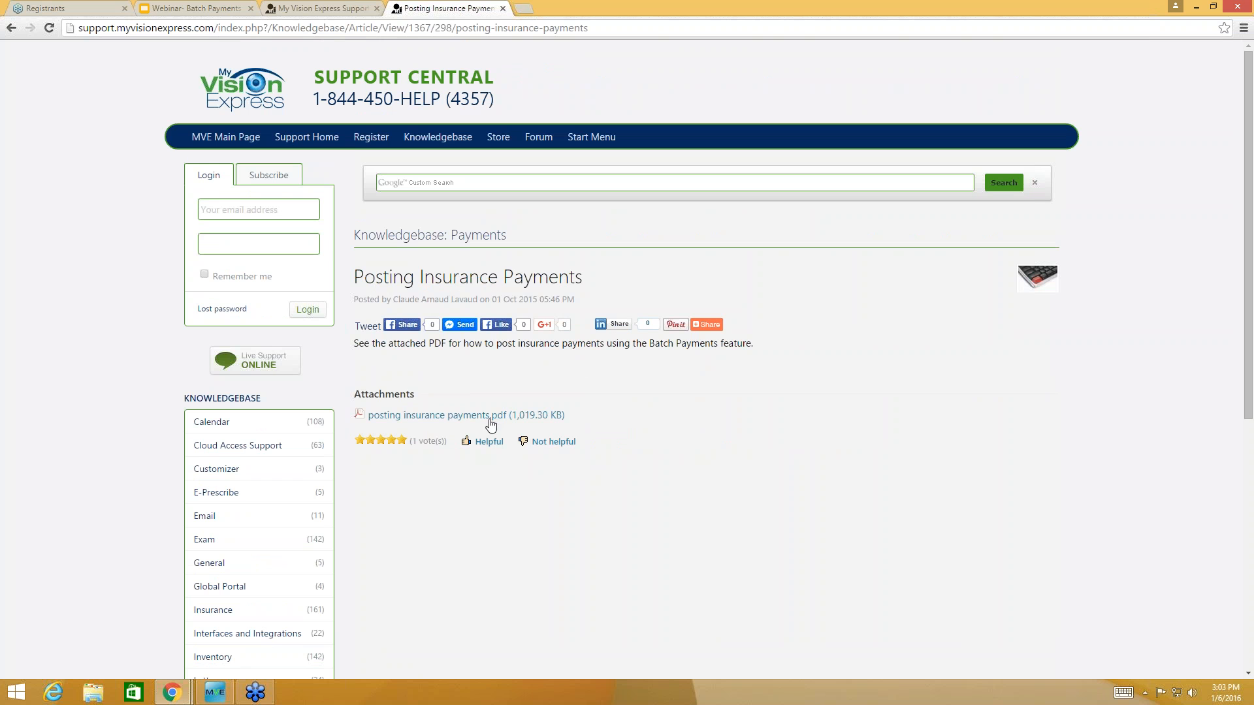
- Switch to My Vision Express and open the batch payments window
{"action": "left_click", "coordinate": [215, 692]}
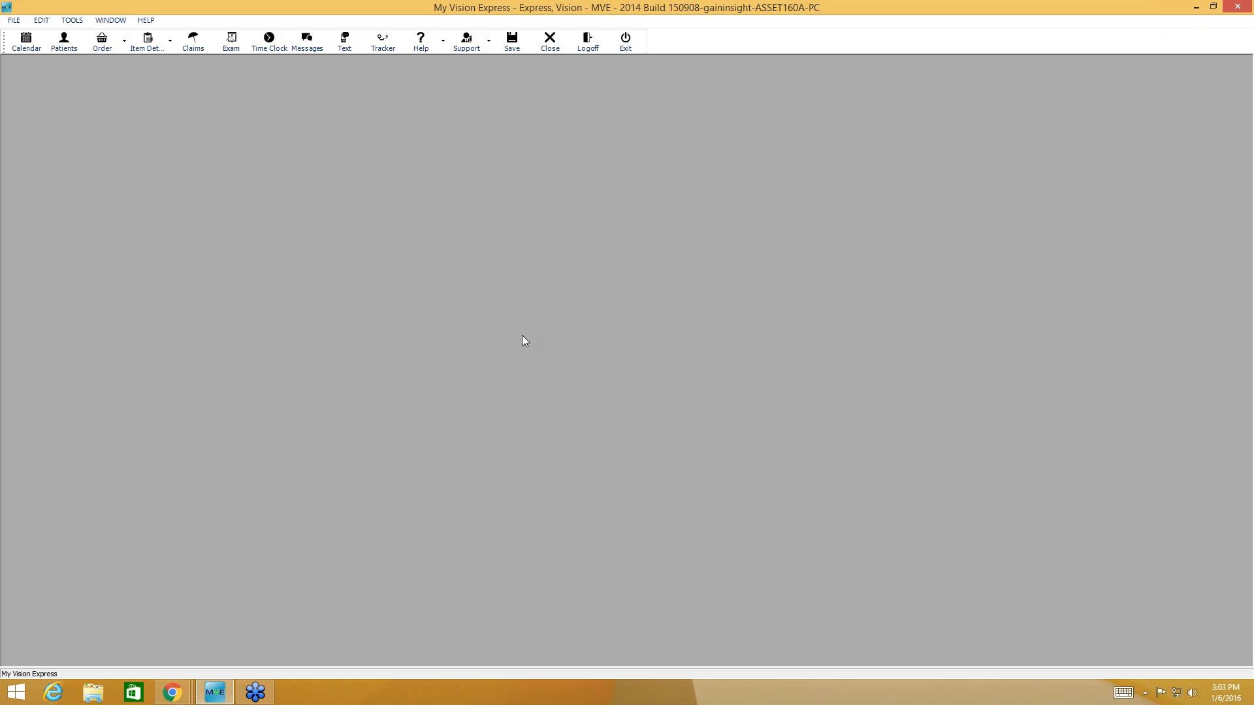
{"action": "left_click", "coordinate": [23, 22]}
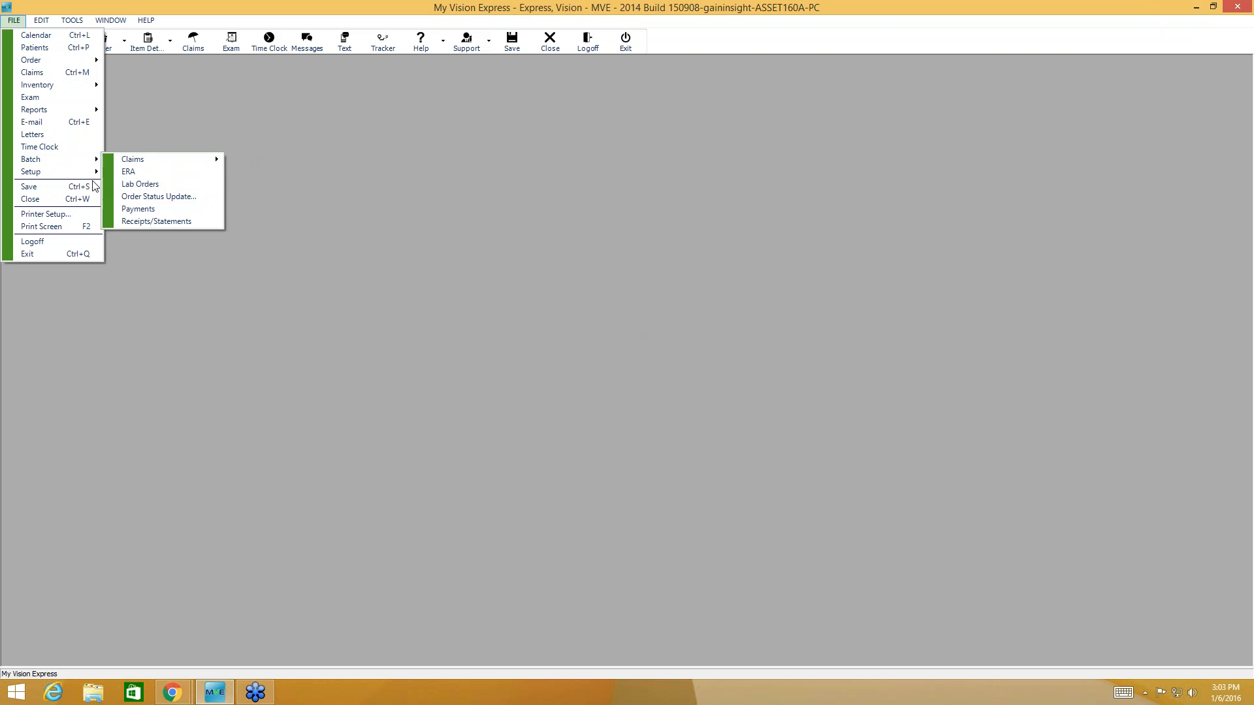
{"action": "left_click", "coordinate": [143, 212]}
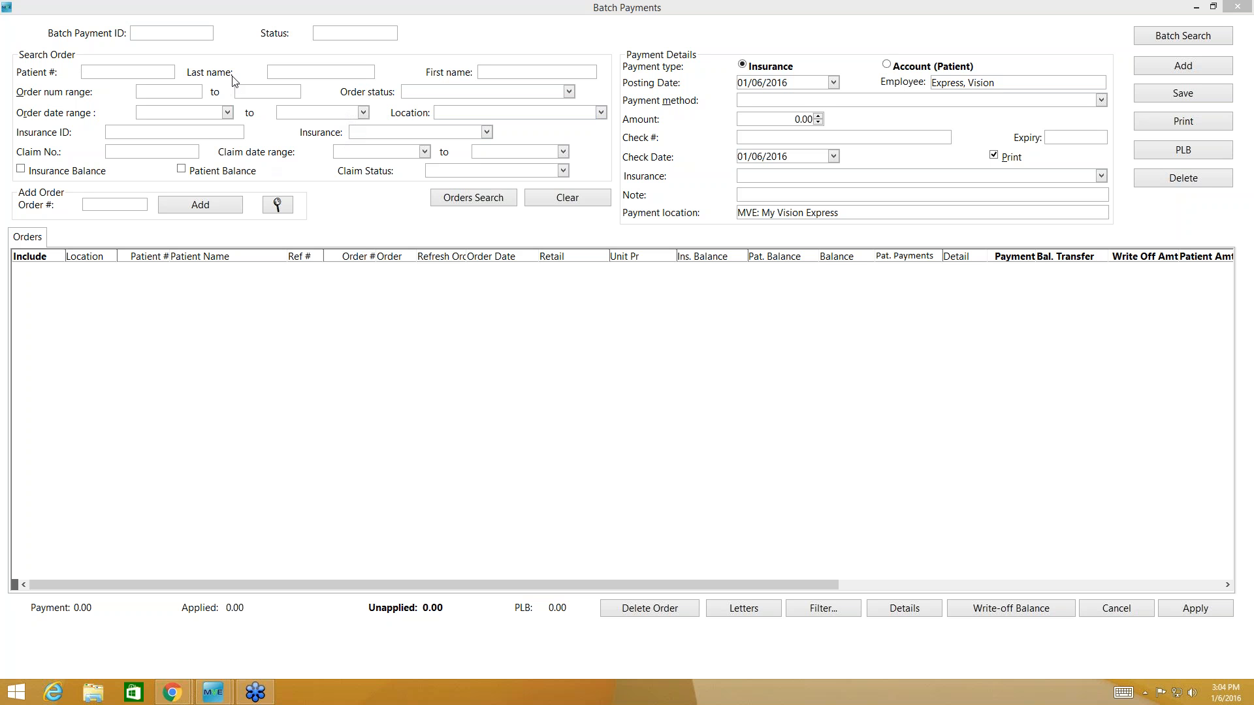
- Search for orders that have an insurance balance under the DMERC MEDICARE insurance, leaving the order date range and location unset
{"action": "left_click", "coordinate": [21, 170]}
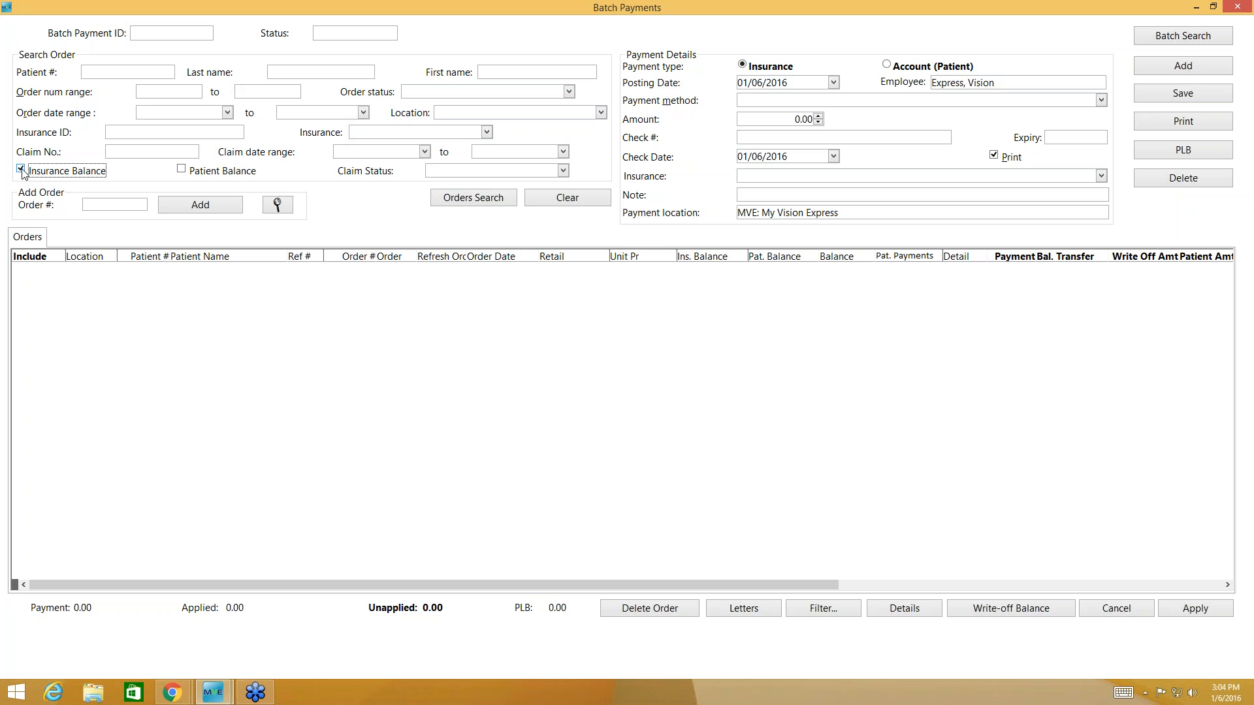
{"action": "left_click", "coordinate": [484, 132]}
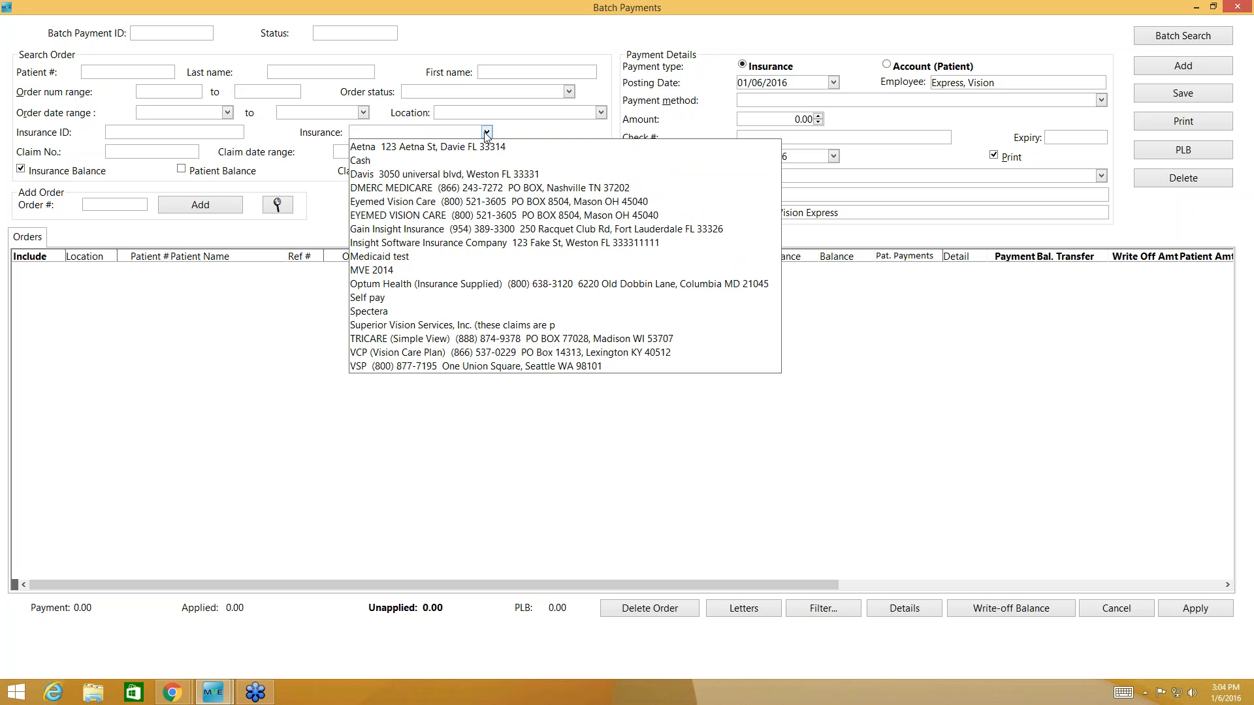
{"action": "left_click", "coordinate": [416, 188]}
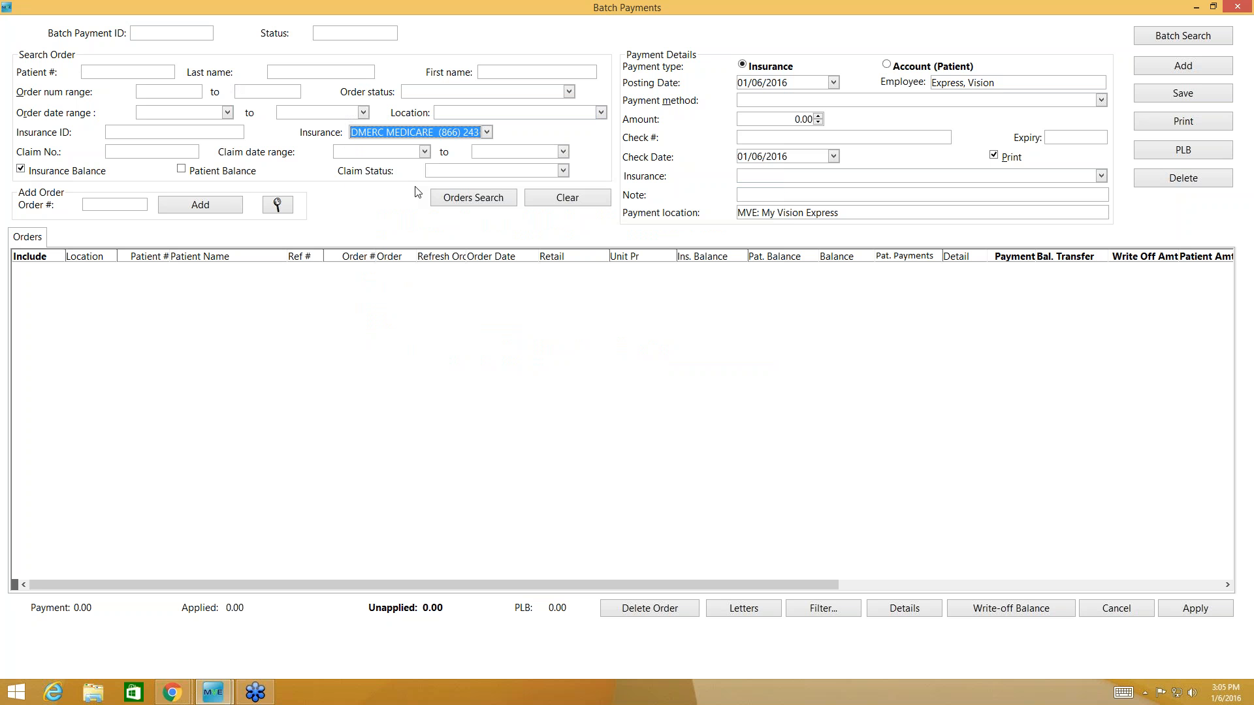
{"action": "left_click", "coordinate": [228, 113]}
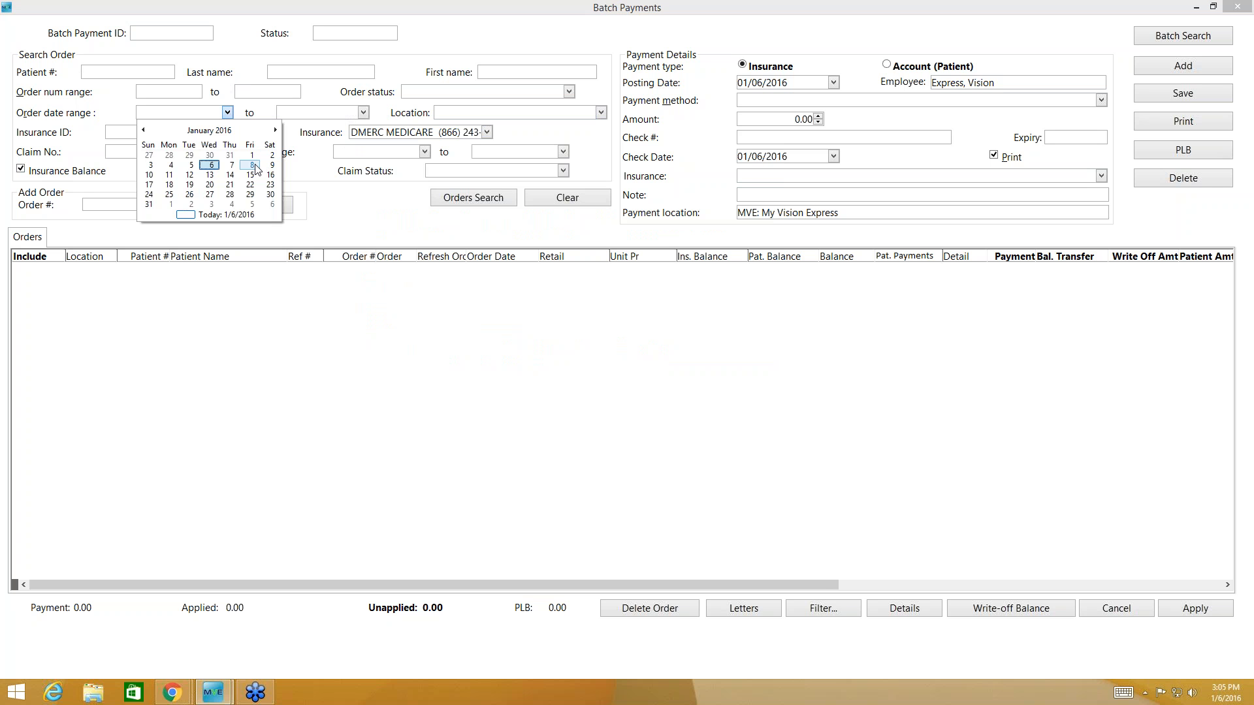
{"action": "left_click", "coordinate": [107, 126]}
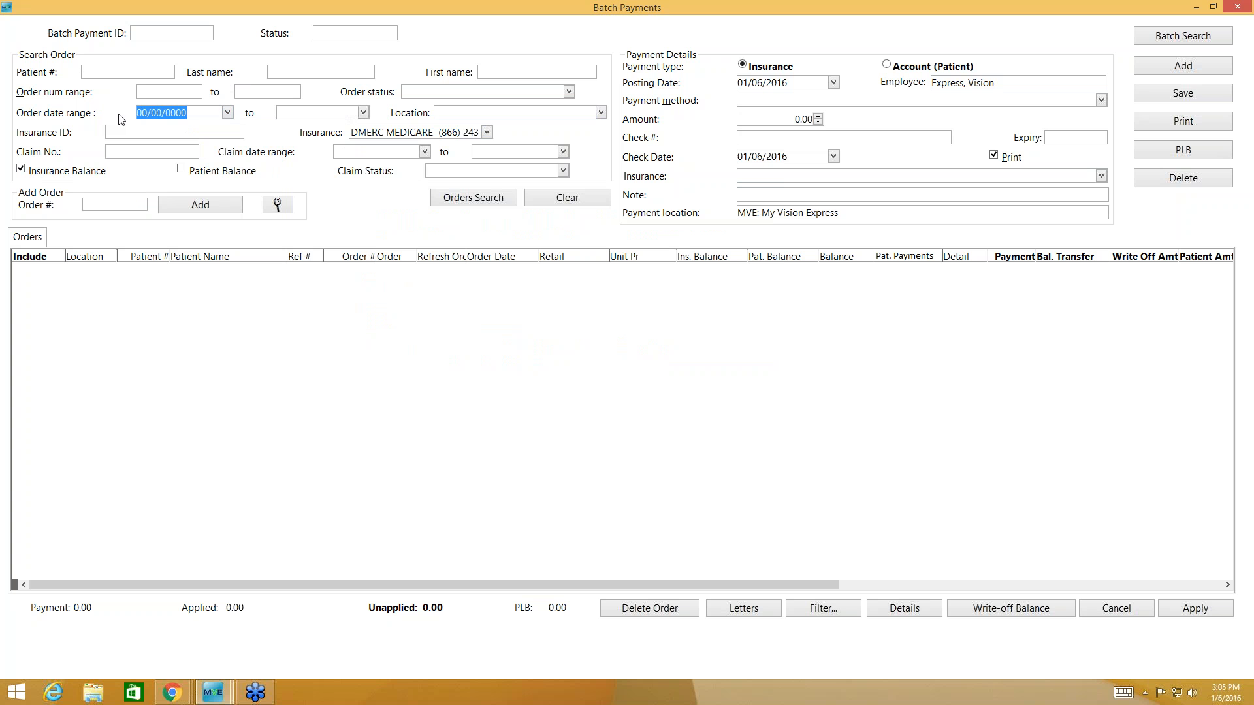
{"action": "left_click", "coordinate": [600, 112]}
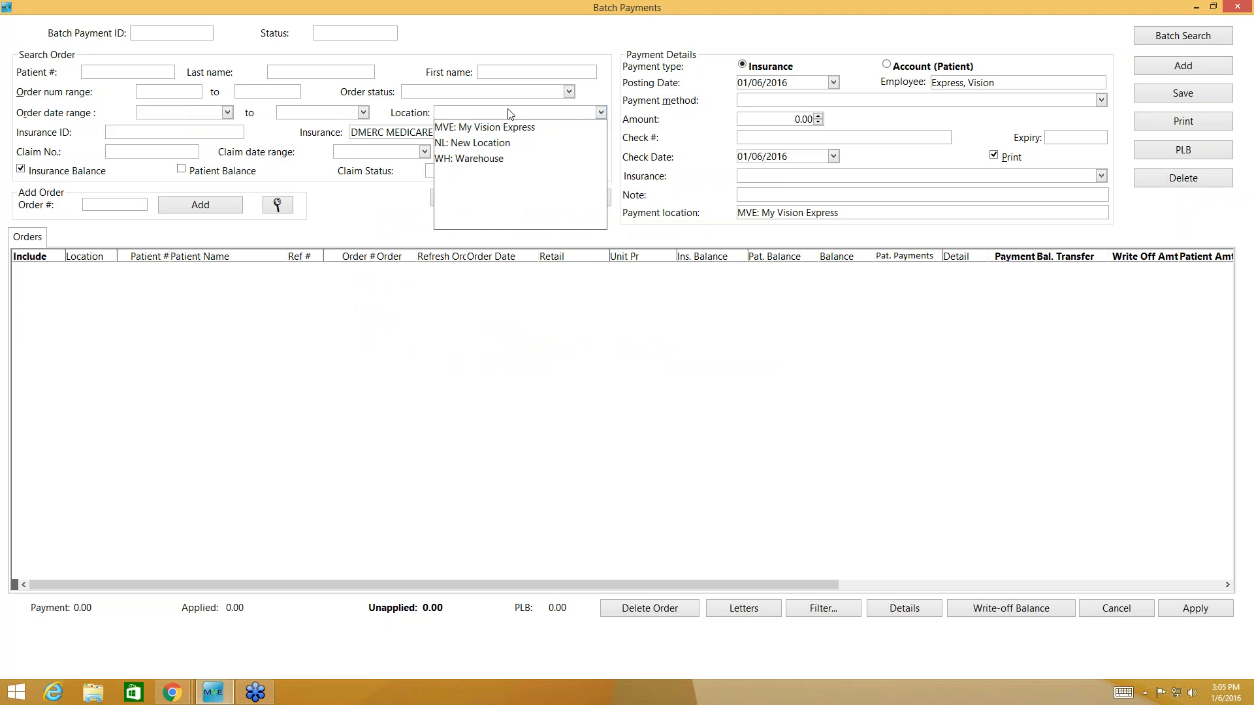
{"action": "left_click", "coordinate": [591, 89]}
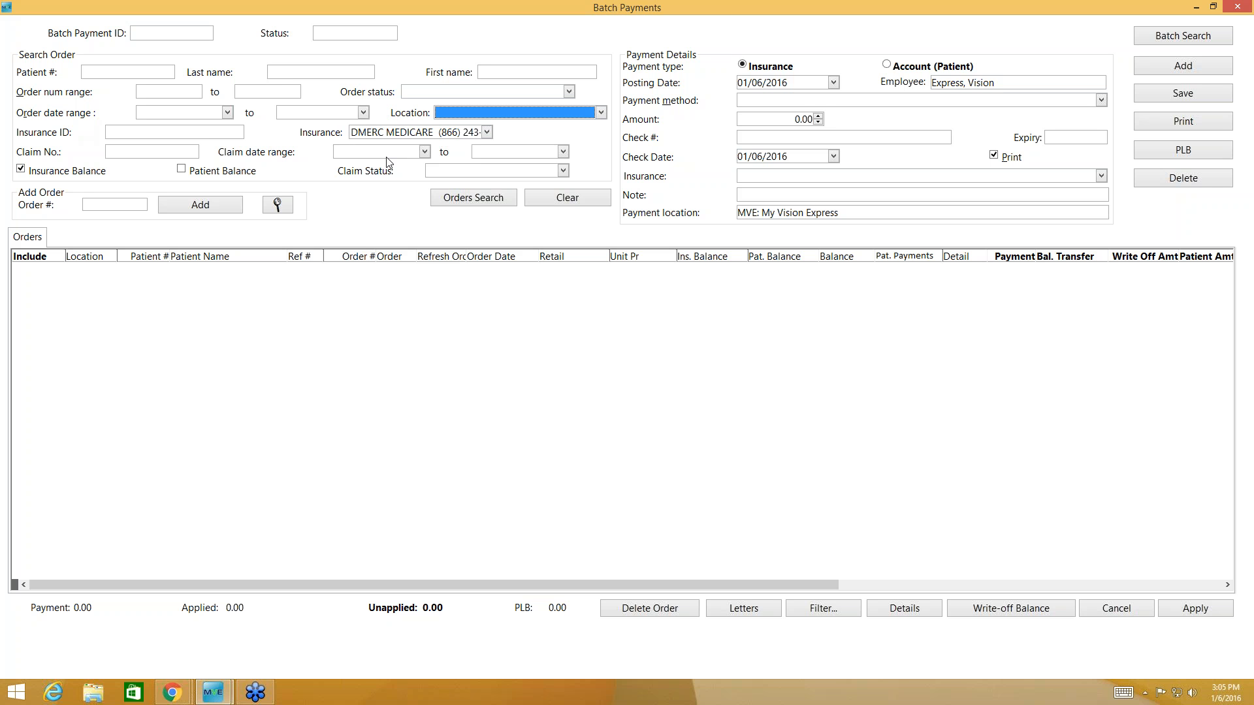
{"action": "left_click", "coordinate": [469, 200]}
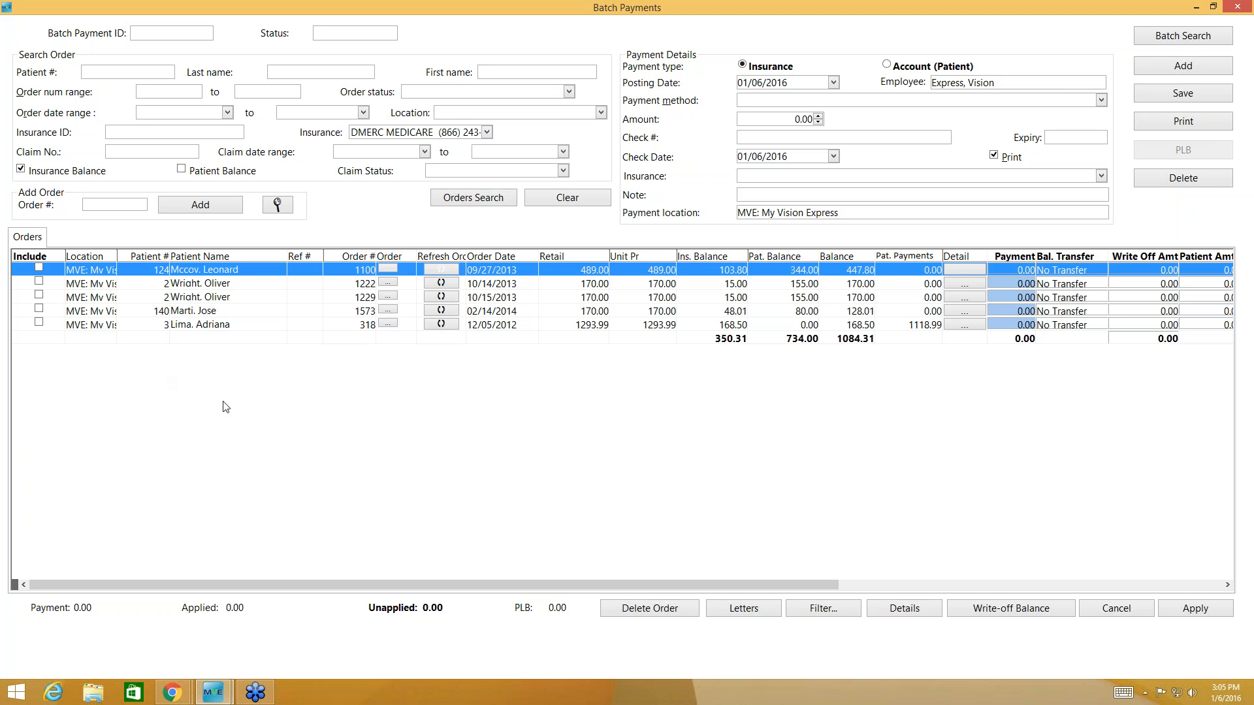
- Mark the first four orders in the results as included in the batch payment
{"action": "left_click", "coordinate": [194, 326]}
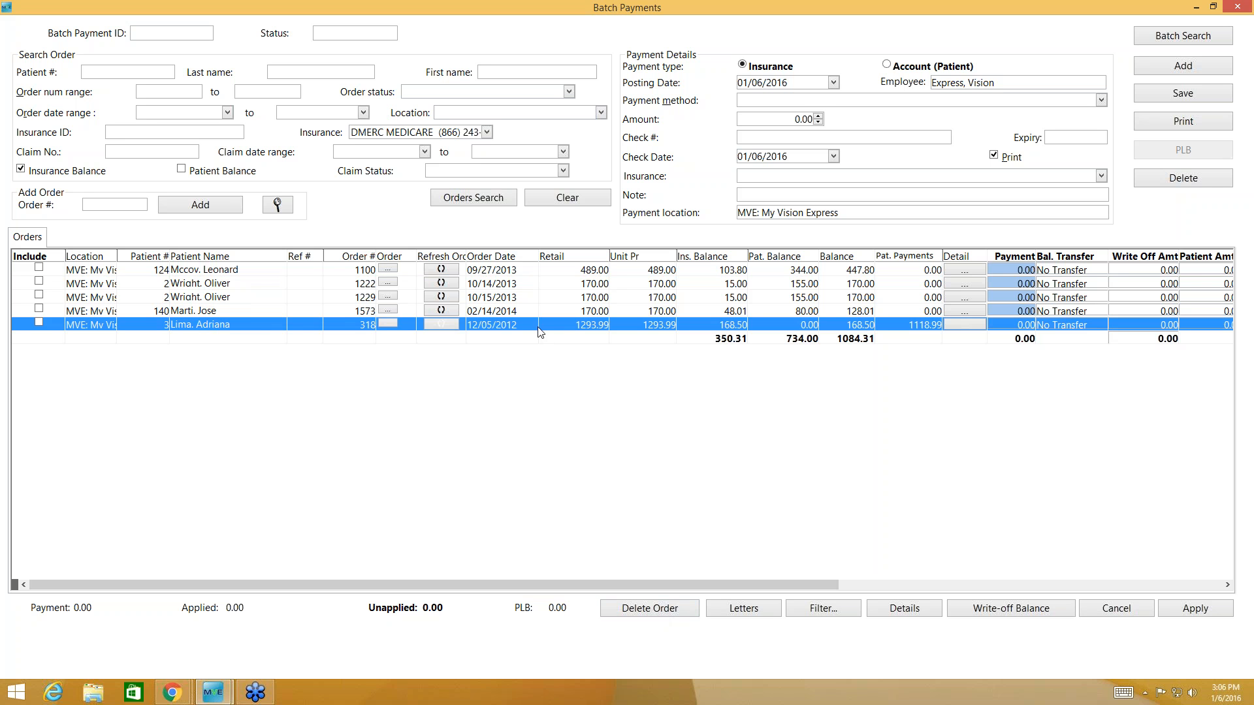
{"action": "left_click", "coordinate": [39, 268]}
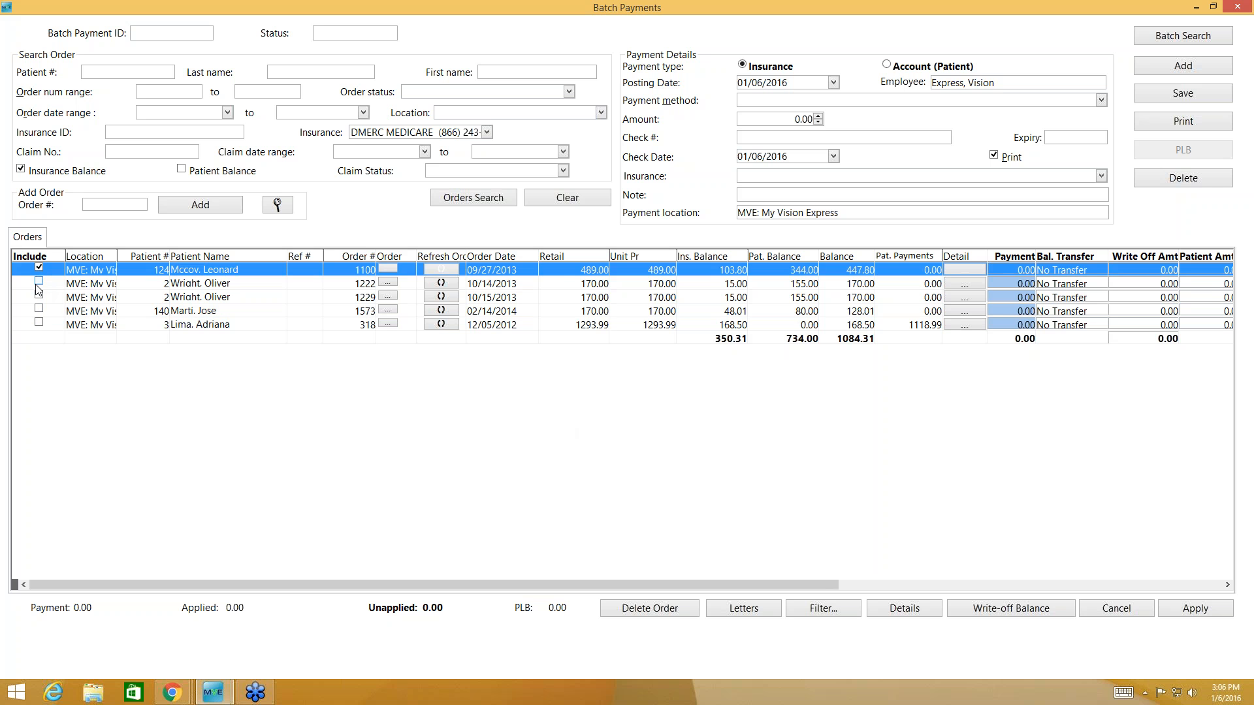
{"action": "left_click", "coordinate": [39, 282]}
{"action": "left_click", "coordinate": [39, 296]}
{"action": "left_click", "coordinate": [39, 310]}
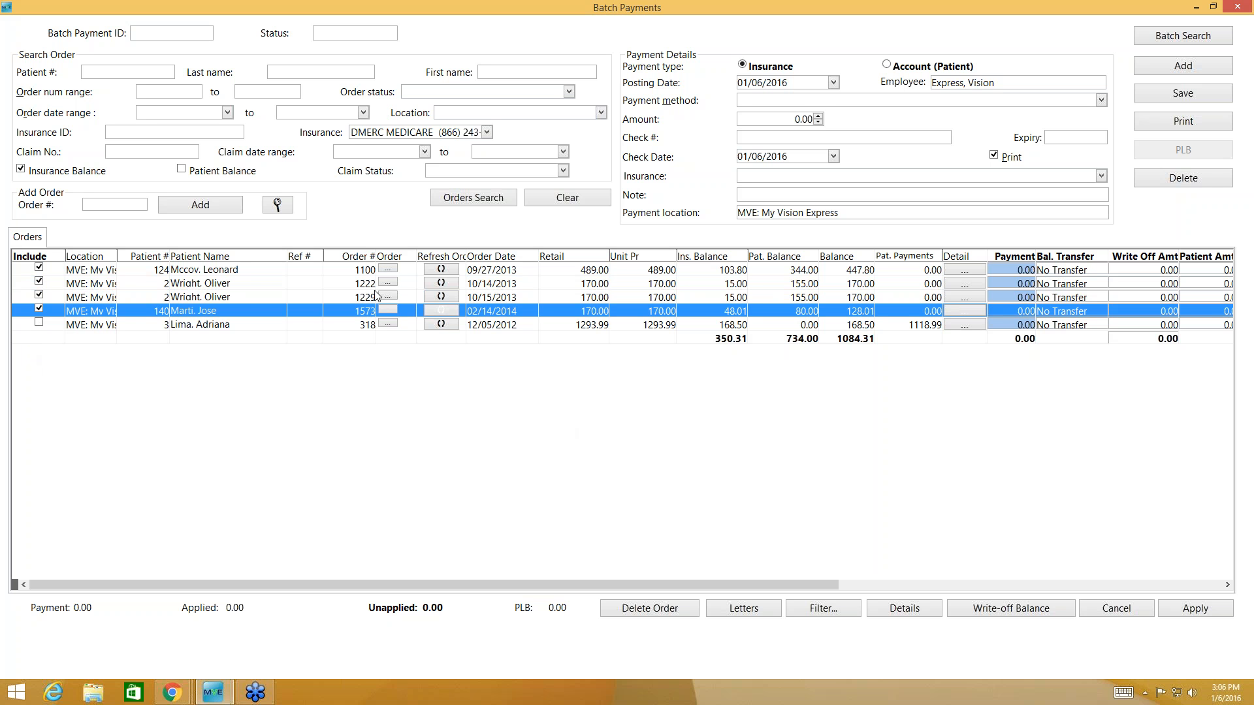
- Unmark the four included orders and clear the search criteria and order list
{"action": "left_click", "coordinate": [39, 309]}
{"action": "left_click", "coordinate": [39, 296]}
{"action": "left_click", "coordinate": [38, 282]}
{"action": "left_click", "coordinate": [39, 268]}
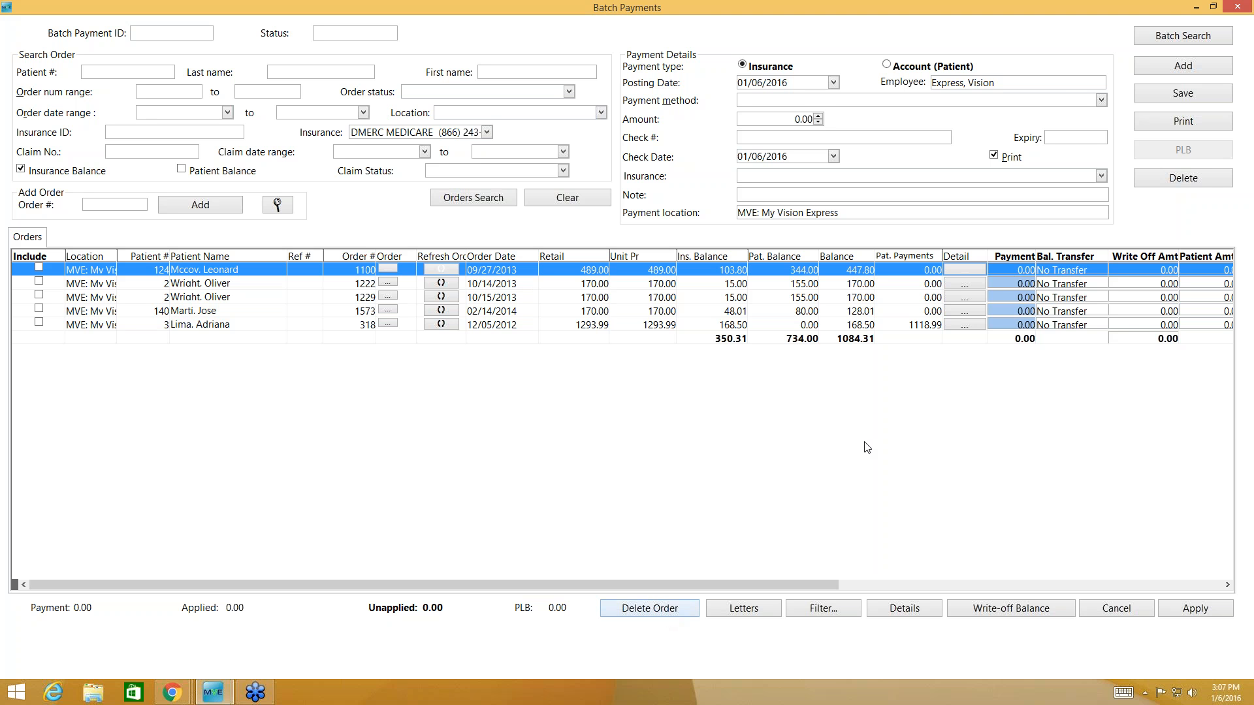
{"action": "left_click", "coordinate": [1241, 360]}
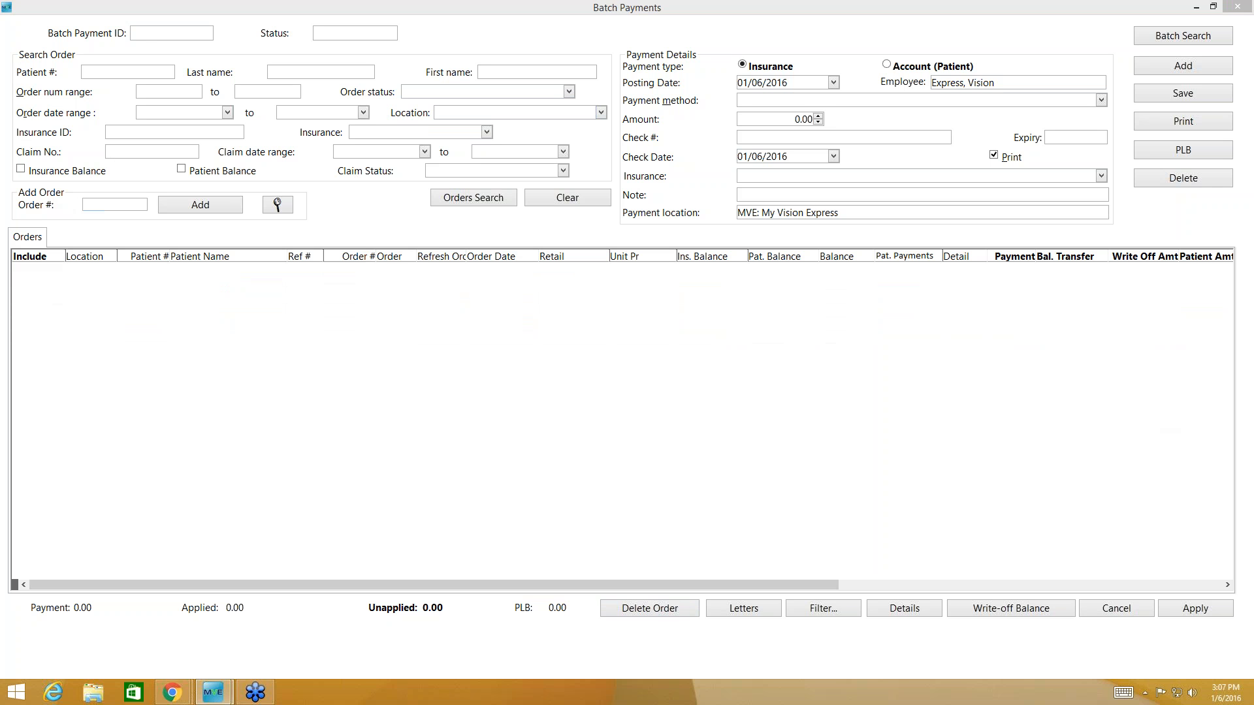
- Look up orders to add to the batch by searching for those with DMERC MEDICARE insurance
{"action": "left_click", "coordinate": [145, 204]}
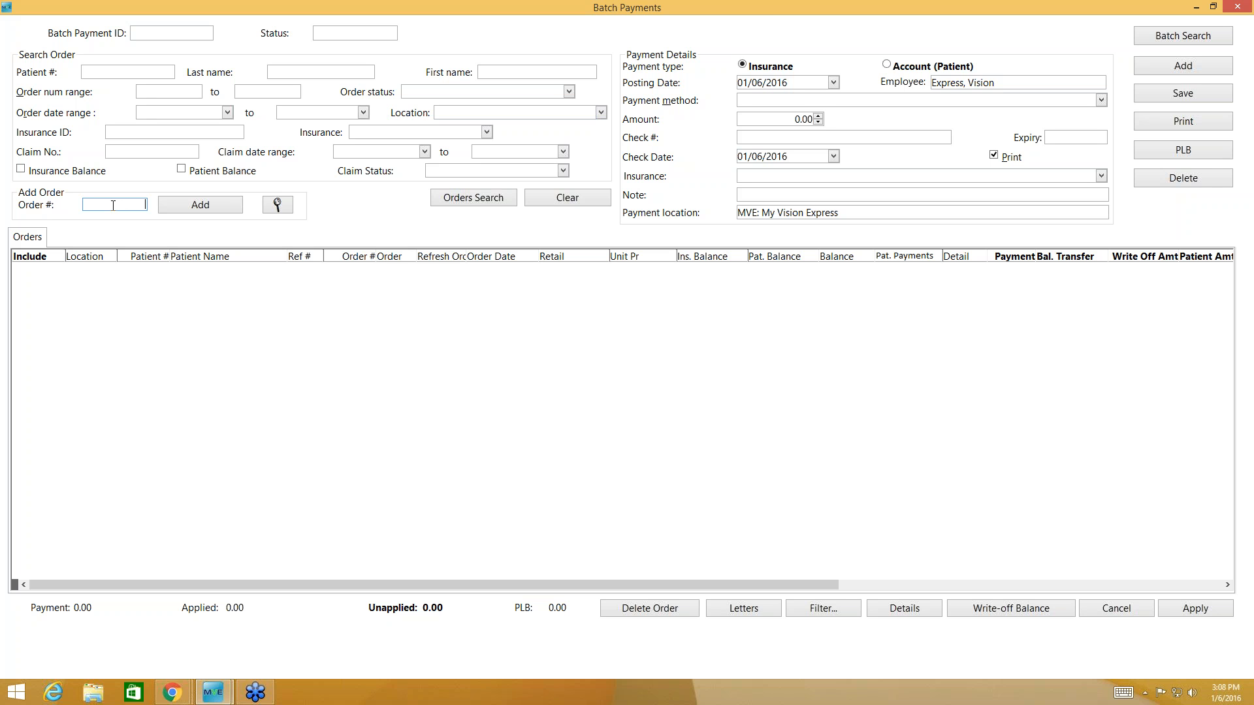
{"action": "left_click", "coordinate": [278, 206]}
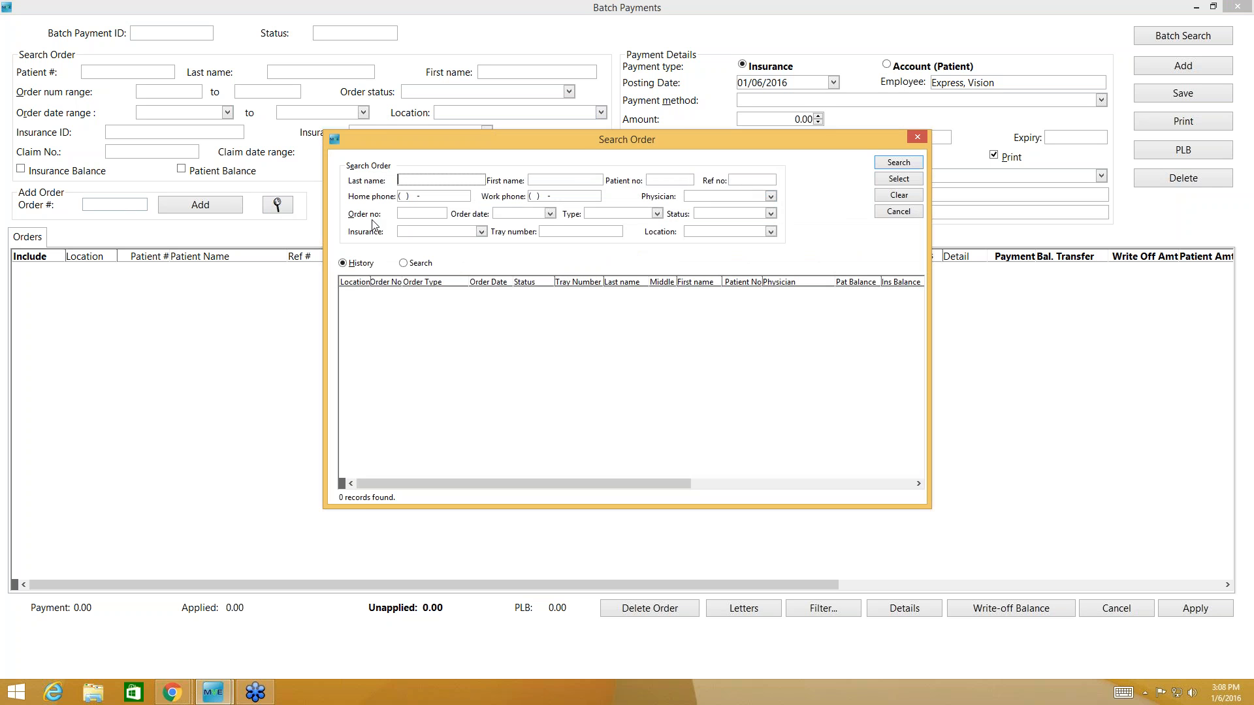
{"action": "left_click", "coordinate": [481, 232]}
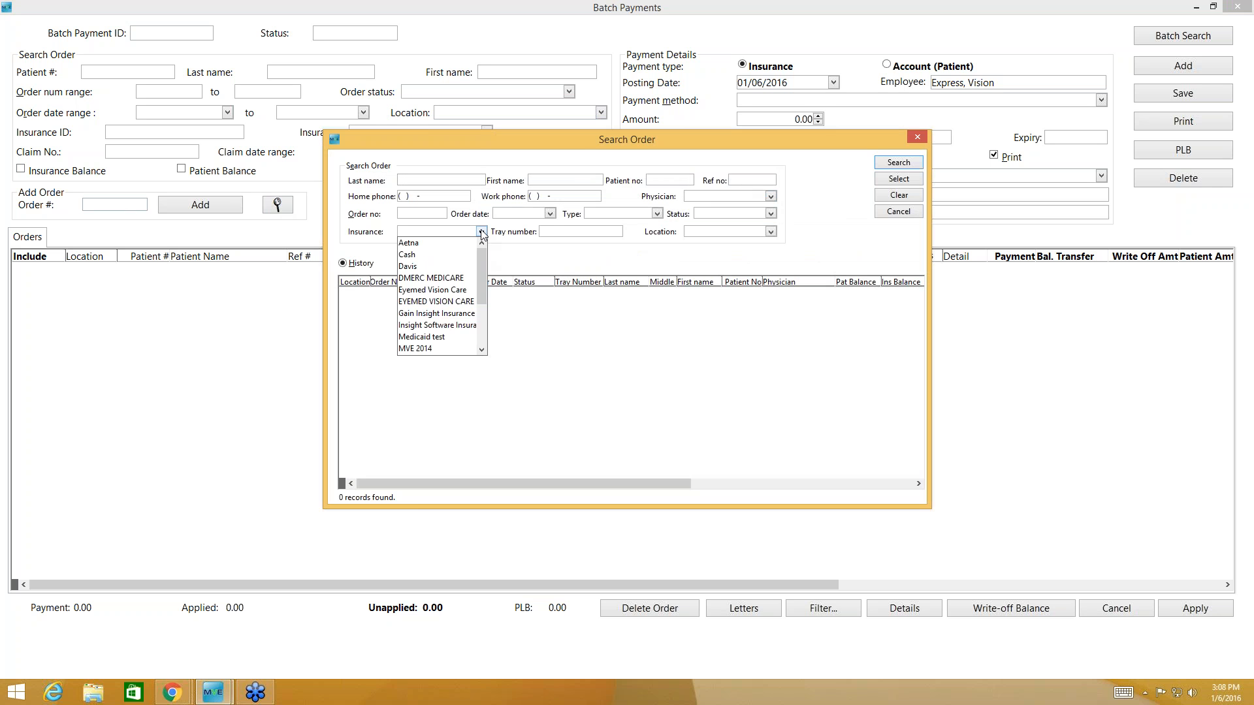
{"action": "left_click", "coordinate": [421, 280]}
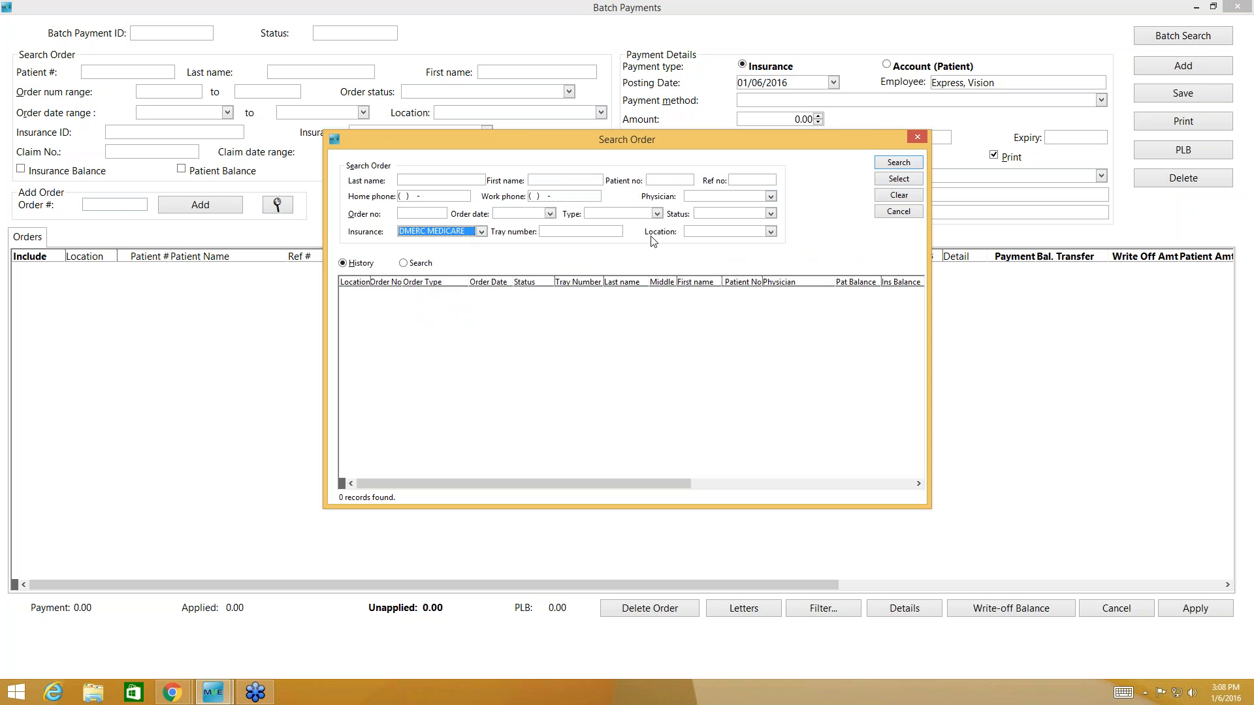
{"action": "left_click", "coordinate": [894, 163]}
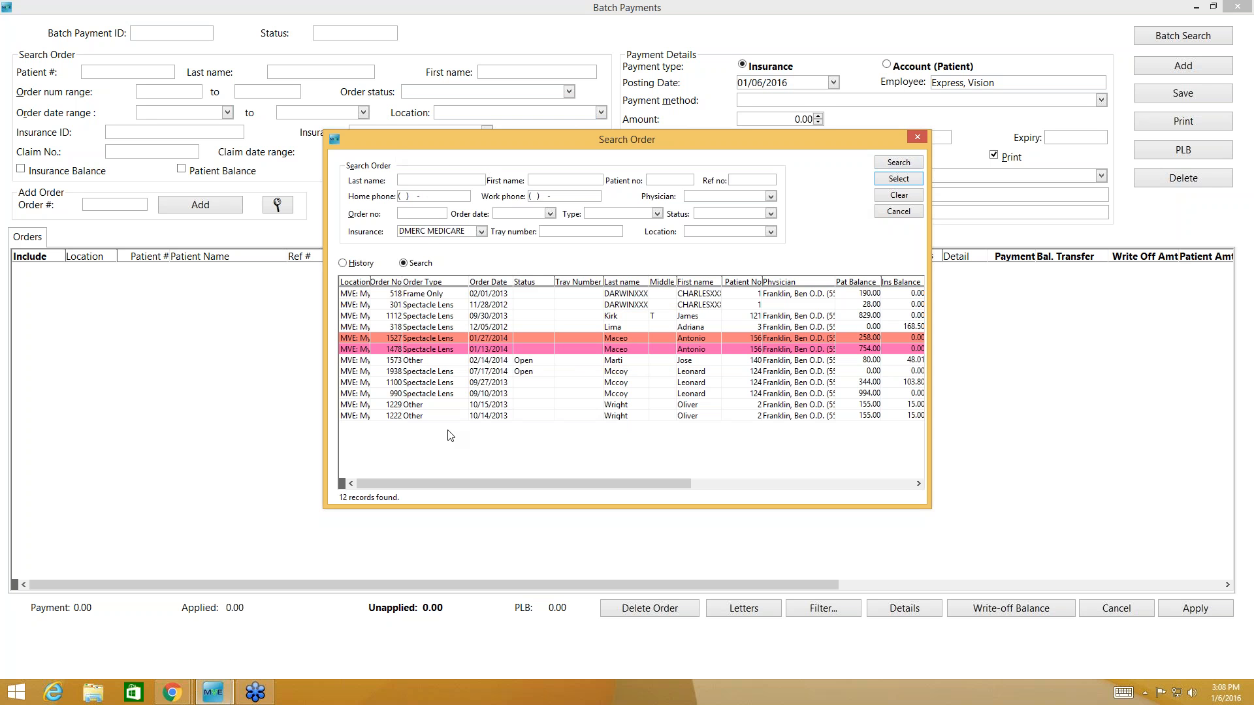
- Examine the balances of the found orders and sort the list by last name, descending and back to ascending
{"action": "left_click_drag", "start_coordinate": [531, 483], "coordinate": [408, 488]}
{"action": "left_click_drag", "start_coordinate": [585, 483], "coordinate": [602, 476]}
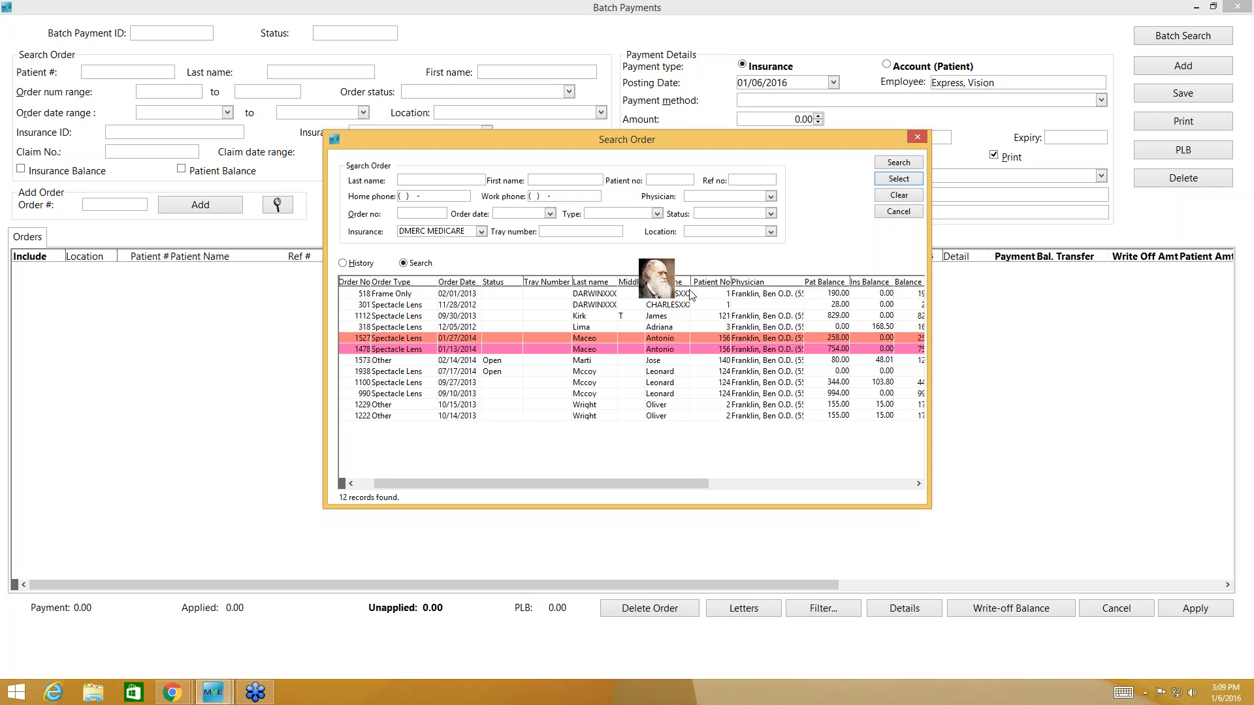
{"action": "left_click", "coordinate": [596, 282]}
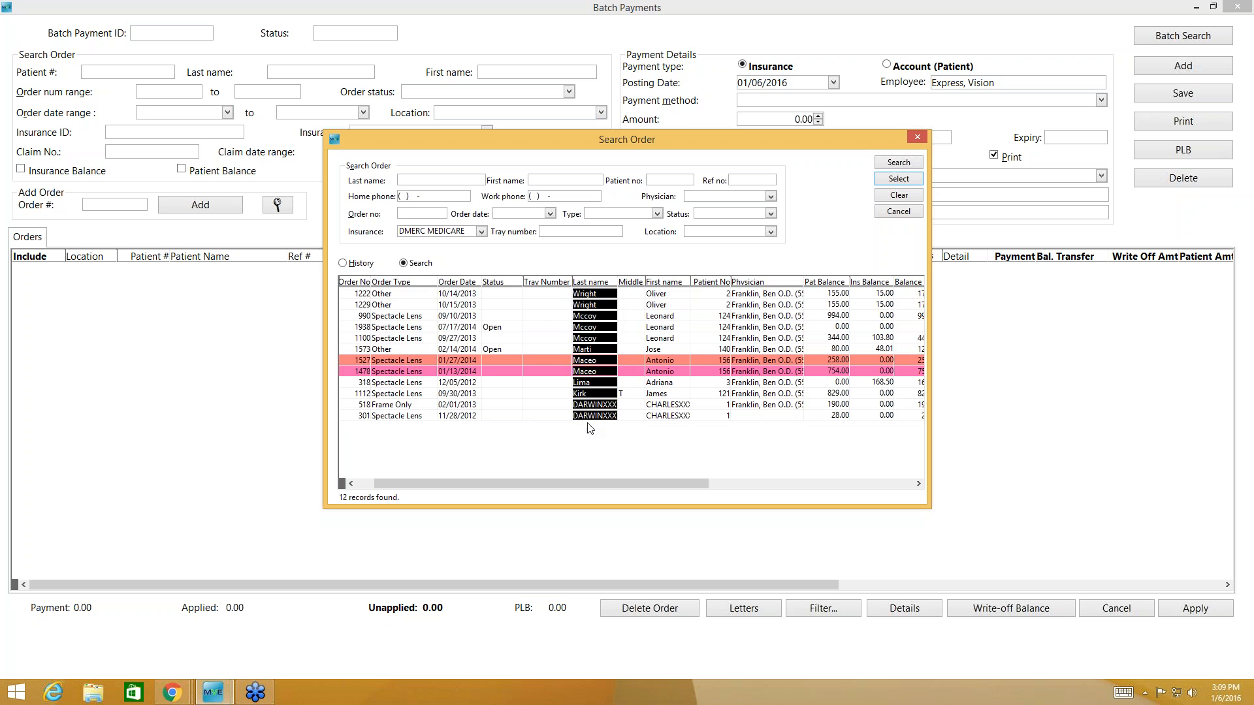
{"action": "mouse_move", "coordinate": [591, 405]}
{"action": "left_click", "coordinate": [599, 282]}
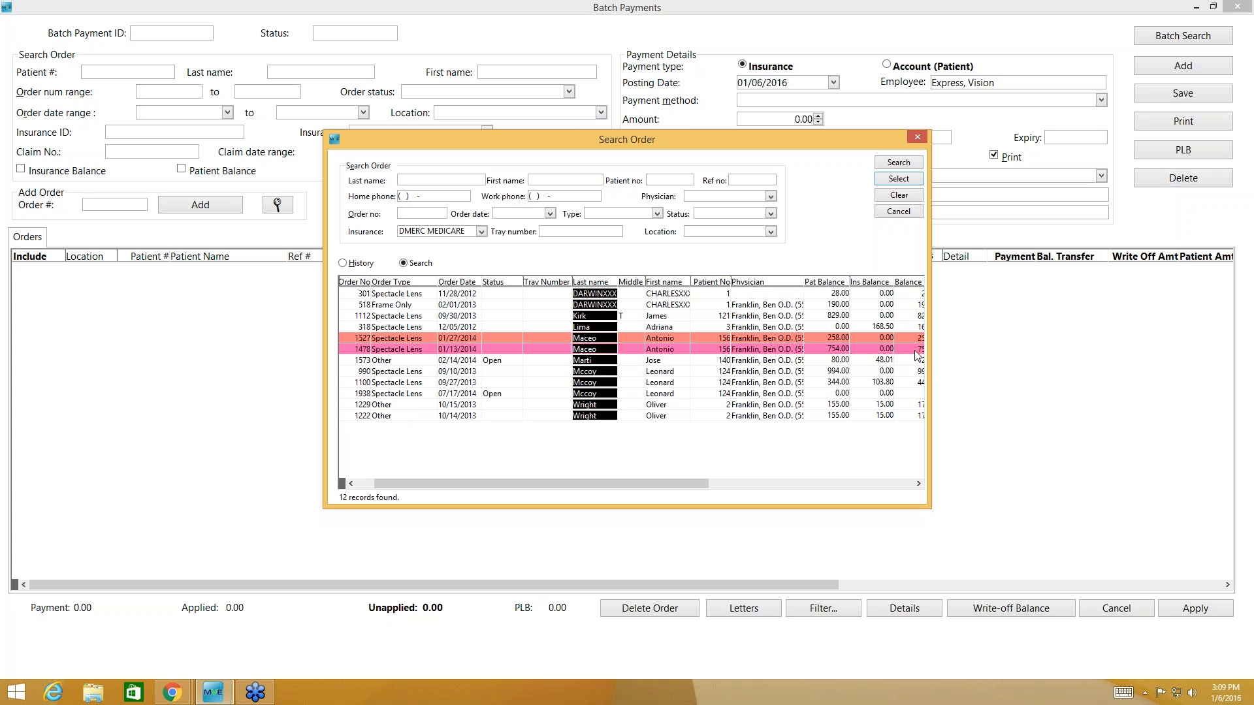
{"action": "left_click", "coordinate": [708, 445]}
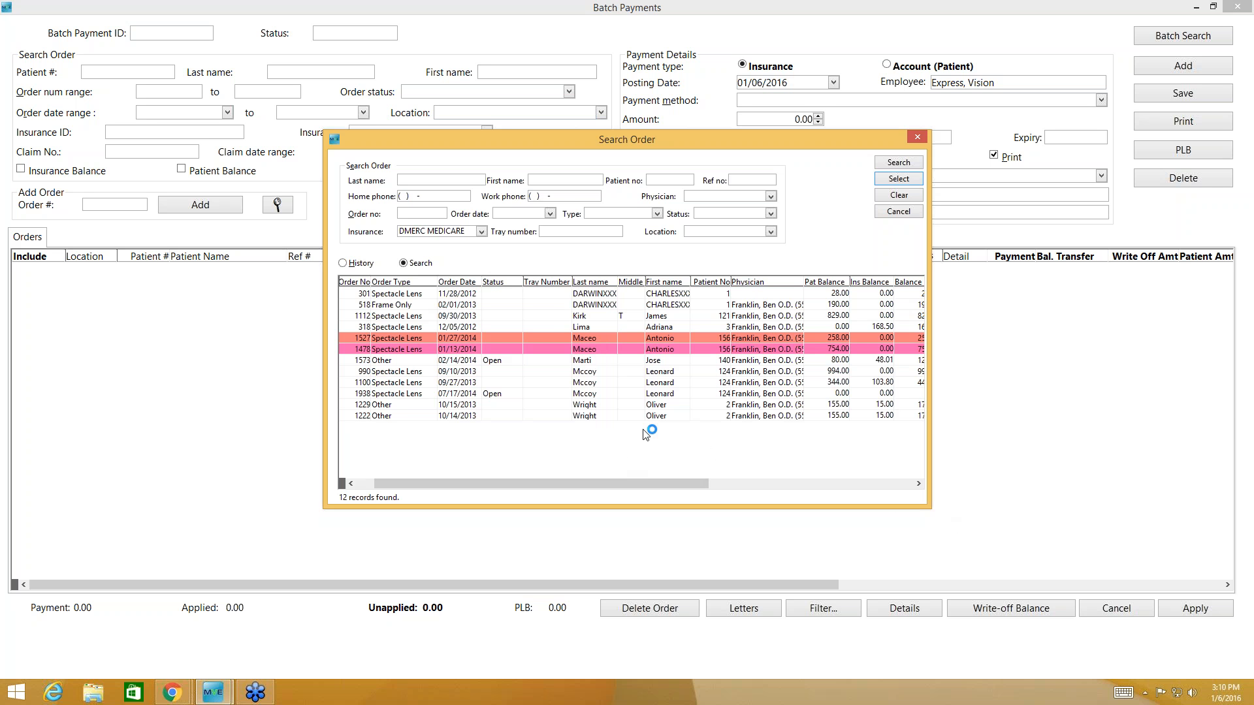
- Add the four found orders dated 12/05/2012, 02/14/2014, 09/27/2013 and 10/15/2013 to the batch payment together
{"action": "left_click", "coordinate": [811, 330]}
{"action": "left_click", "coordinate": [803, 360], "text": "ctrl"}
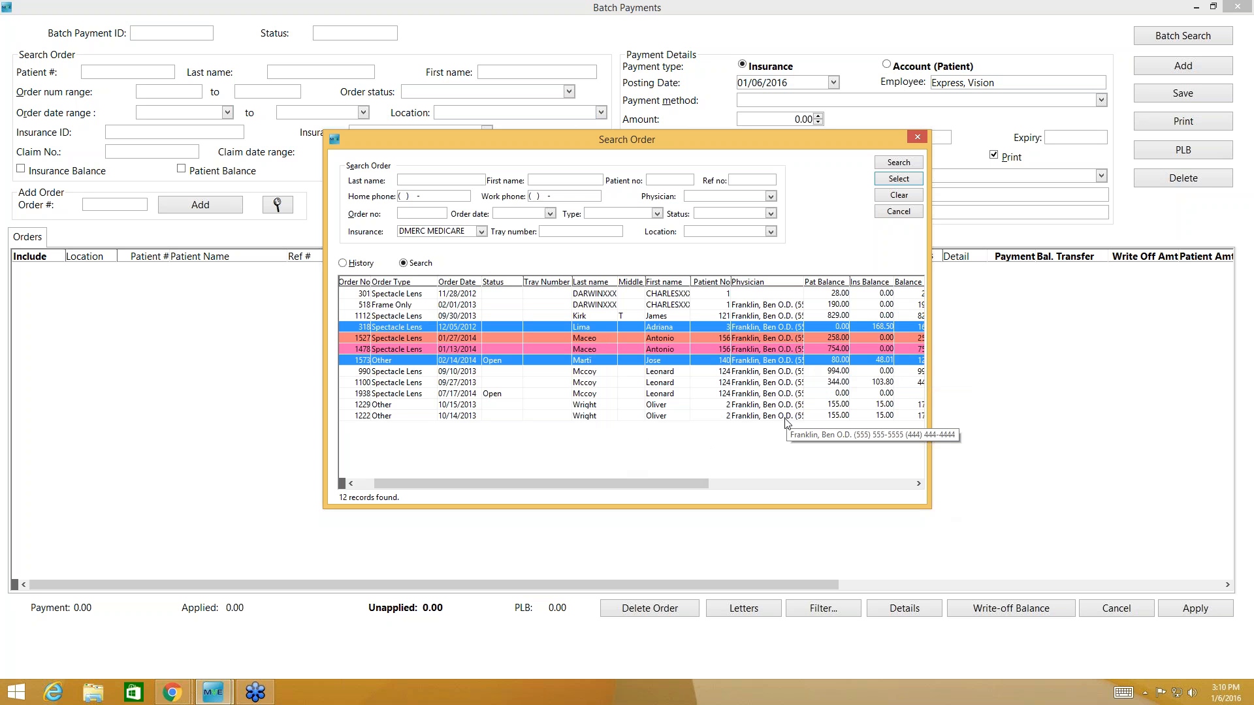
{"action": "left_click", "coordinate": [777, 384], "text": "ctrl"}
{"action": "left_click", "coordinate": [748, 405], "text": "ctrl"}
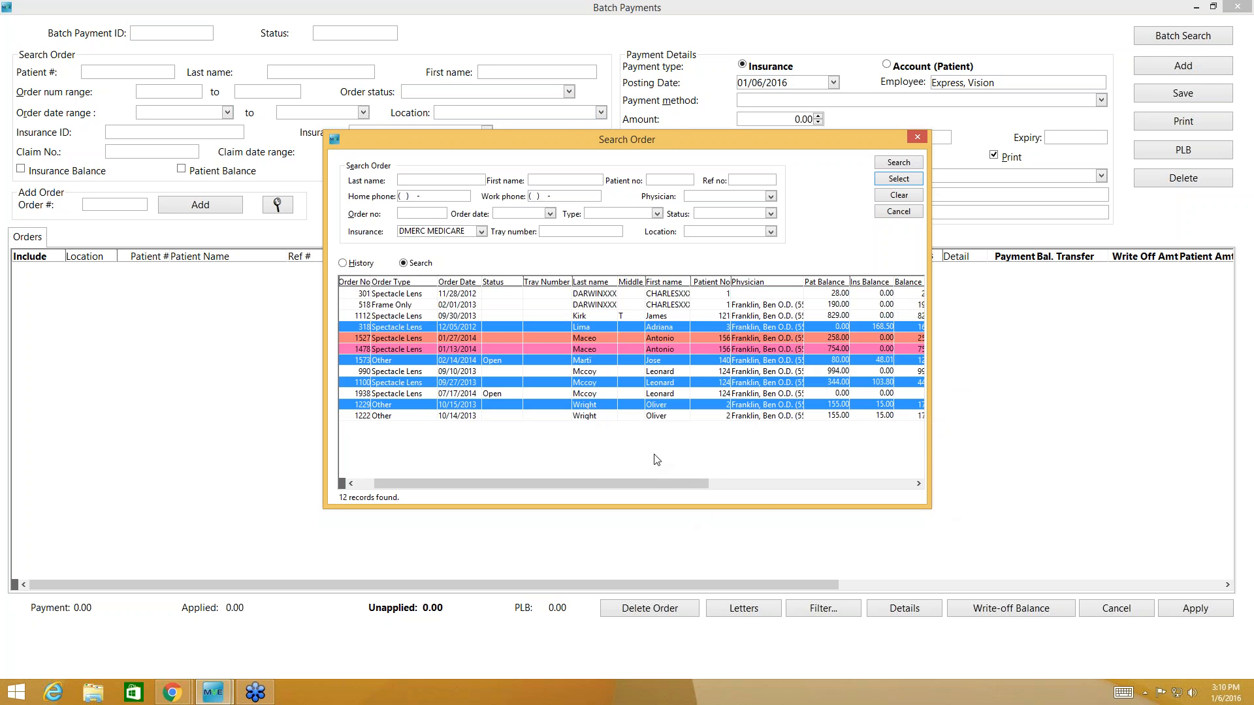
{"action": "left_click", "coordinate": [898, 180]}
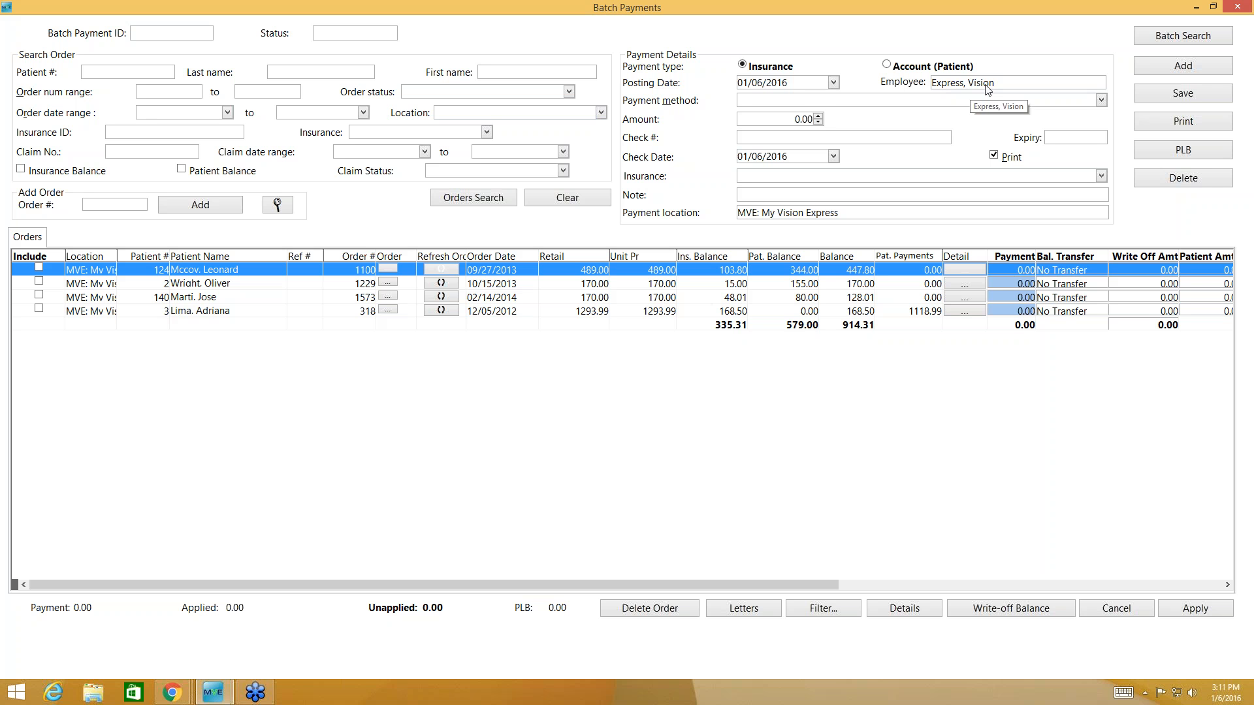
- Set the batch payment method to Check and the payment amount to 300.00
{"action": "left_click", "coordinate": [788, 101]}
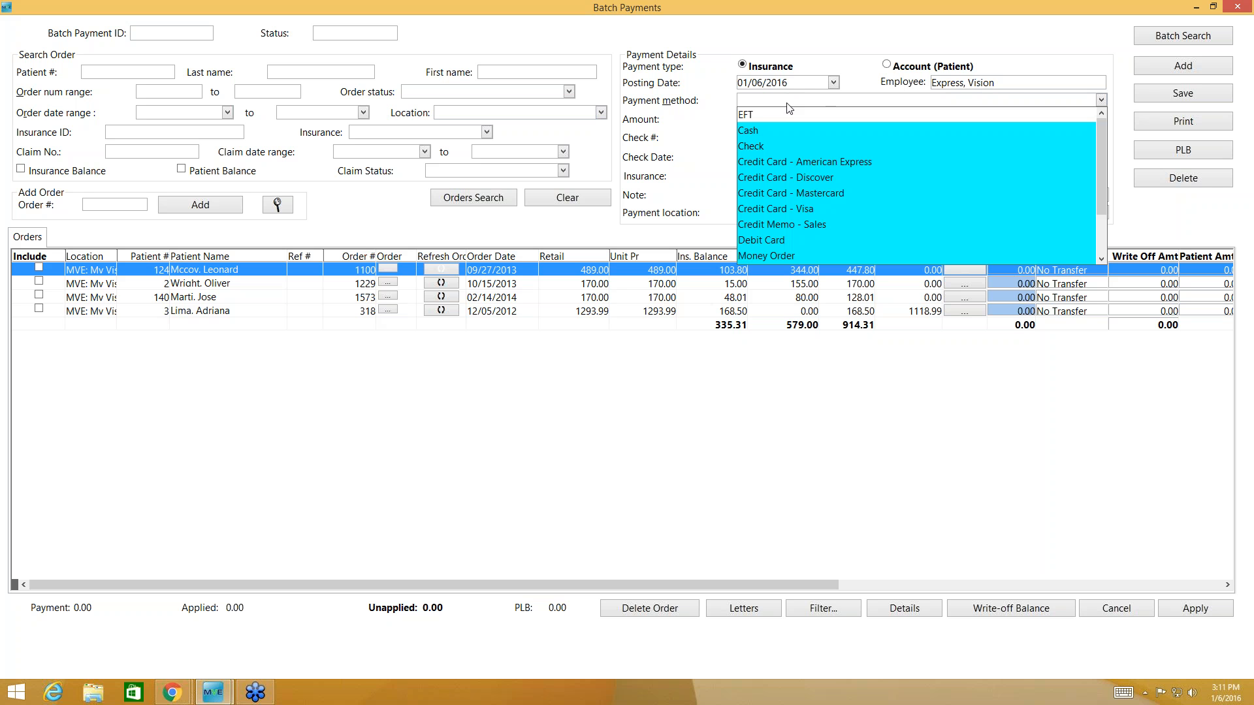
{"action": "left_click", "coordinate": [793, 144]}
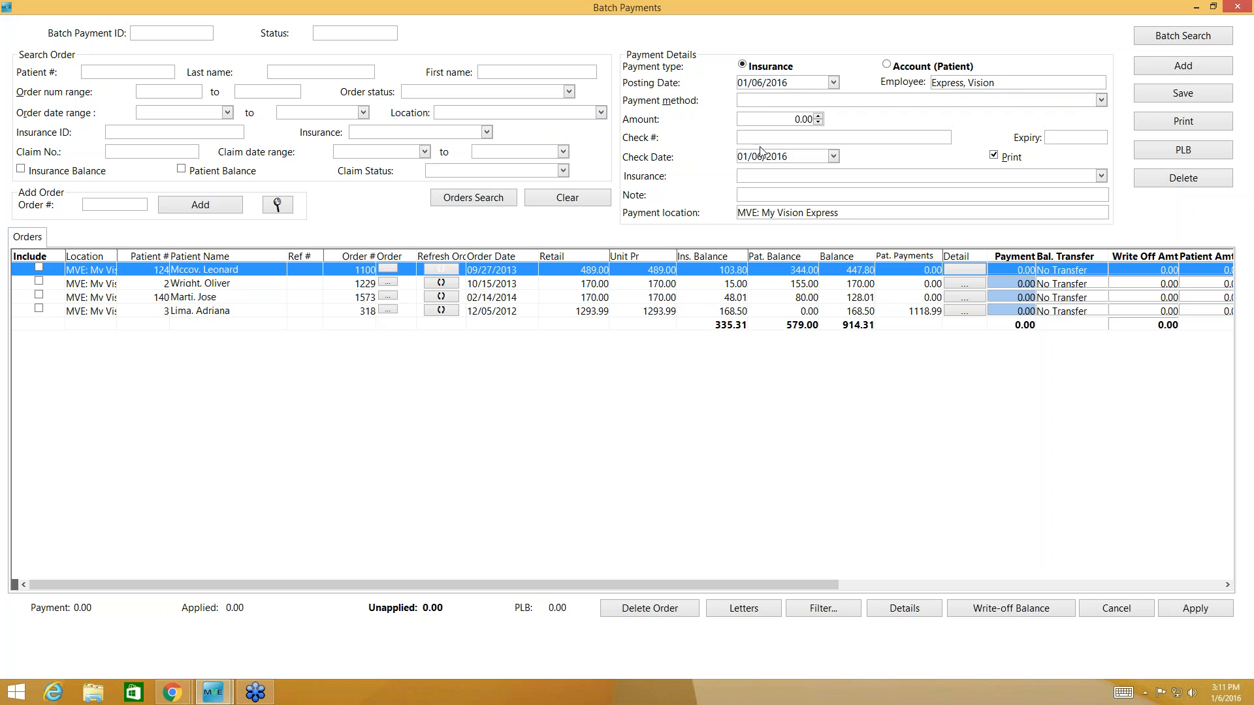
{"action": "left_click", "coordinate": [769, 100]}
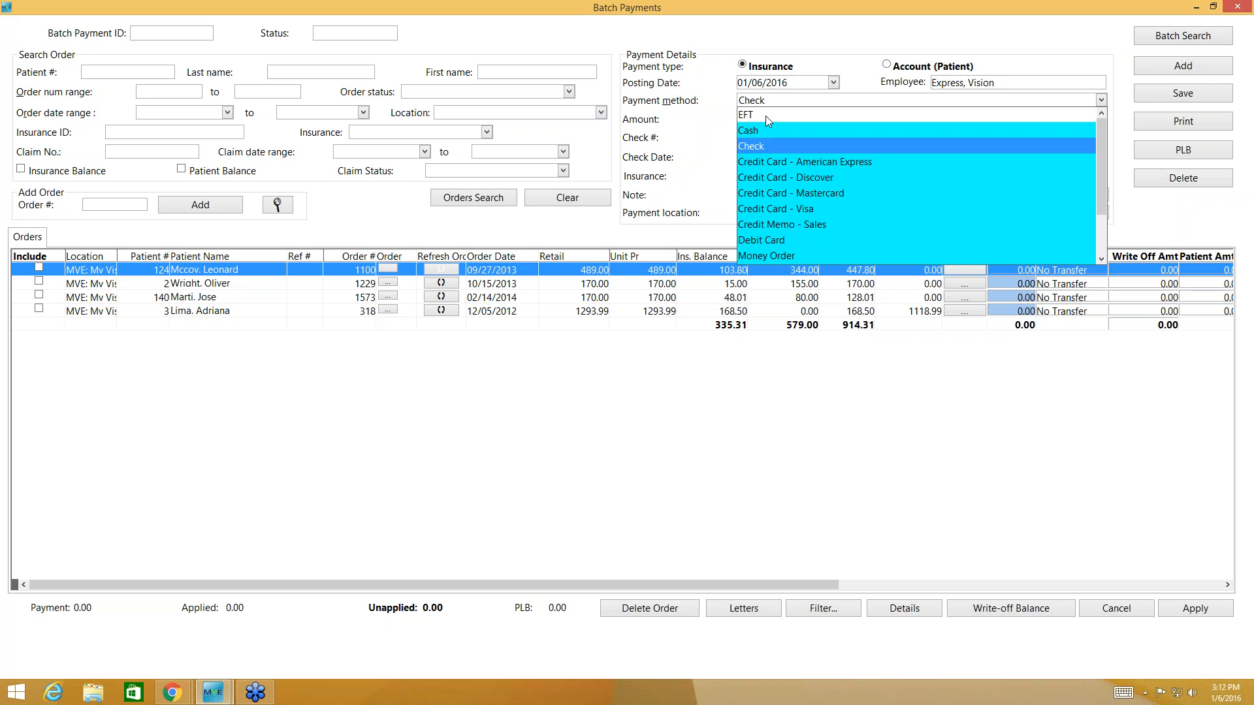
{"action": "left_click", "coordinate": [754, 146]}
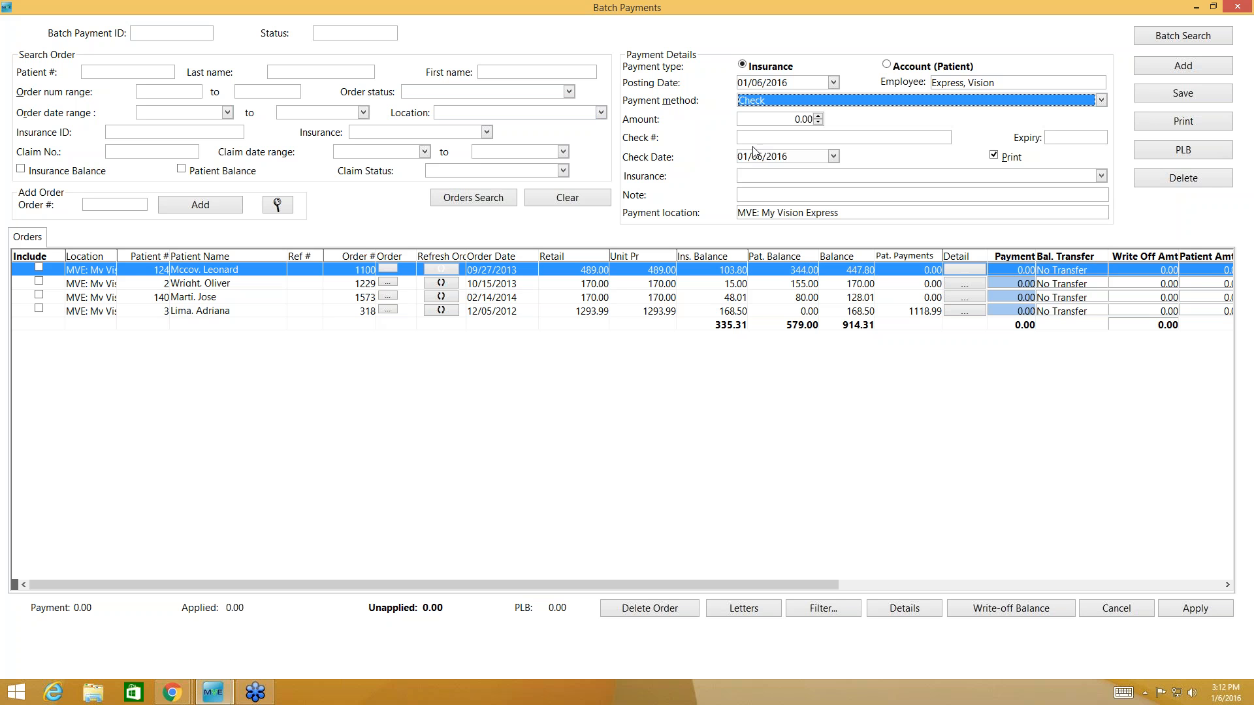
{"action": "left_click", "coordinate": [779, 123]}
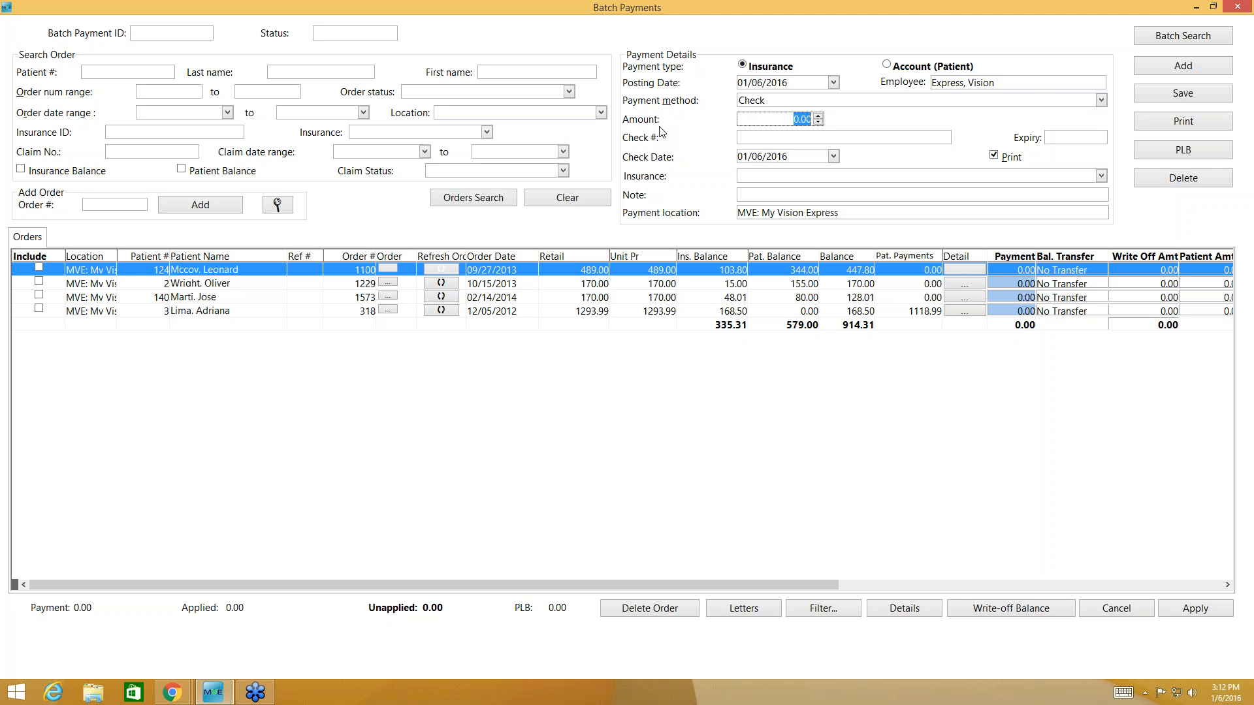
{"action": "left_click", "coordinate": [786, 125]}
{"action": "type", "text": "300"}
- Enter check number 123, check date 12/28/2015 and insurance DMERC MEDICARE in the payment details
{"action": "left_click", "coordinate": [769, 143]}
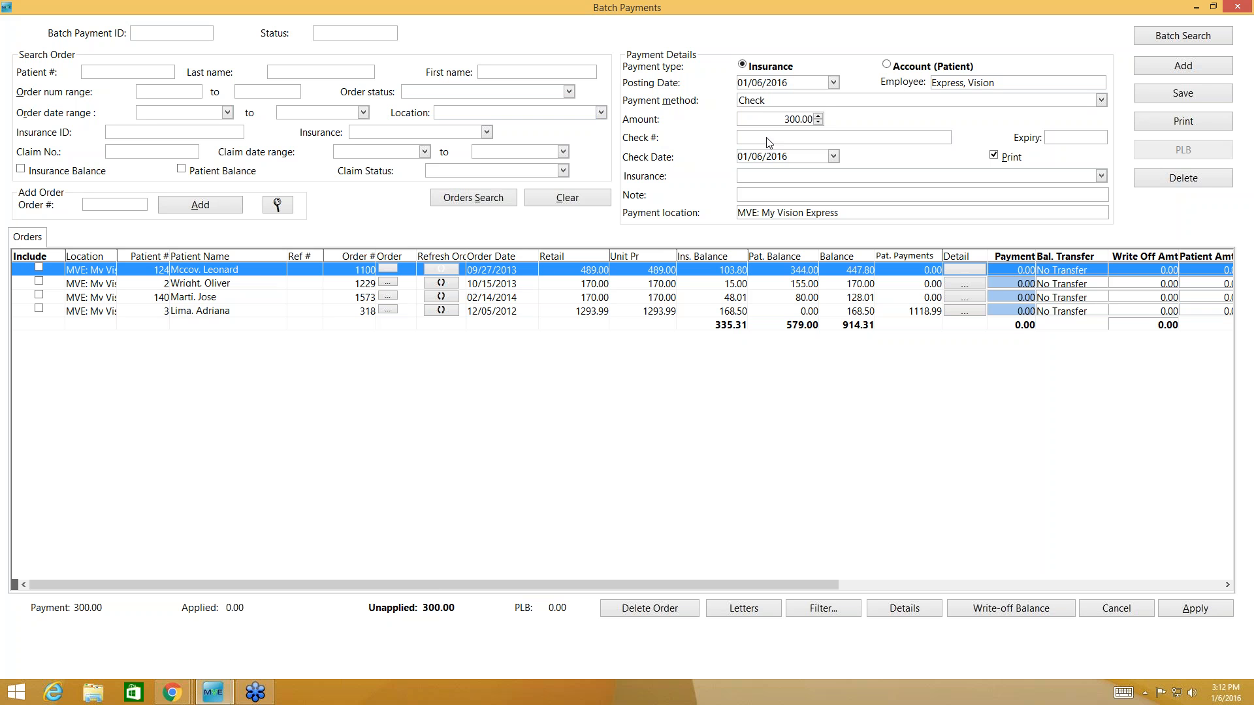
{"action": "type", "text": "123"}
{"action": "left_click", "coordinate": [803, 161]}
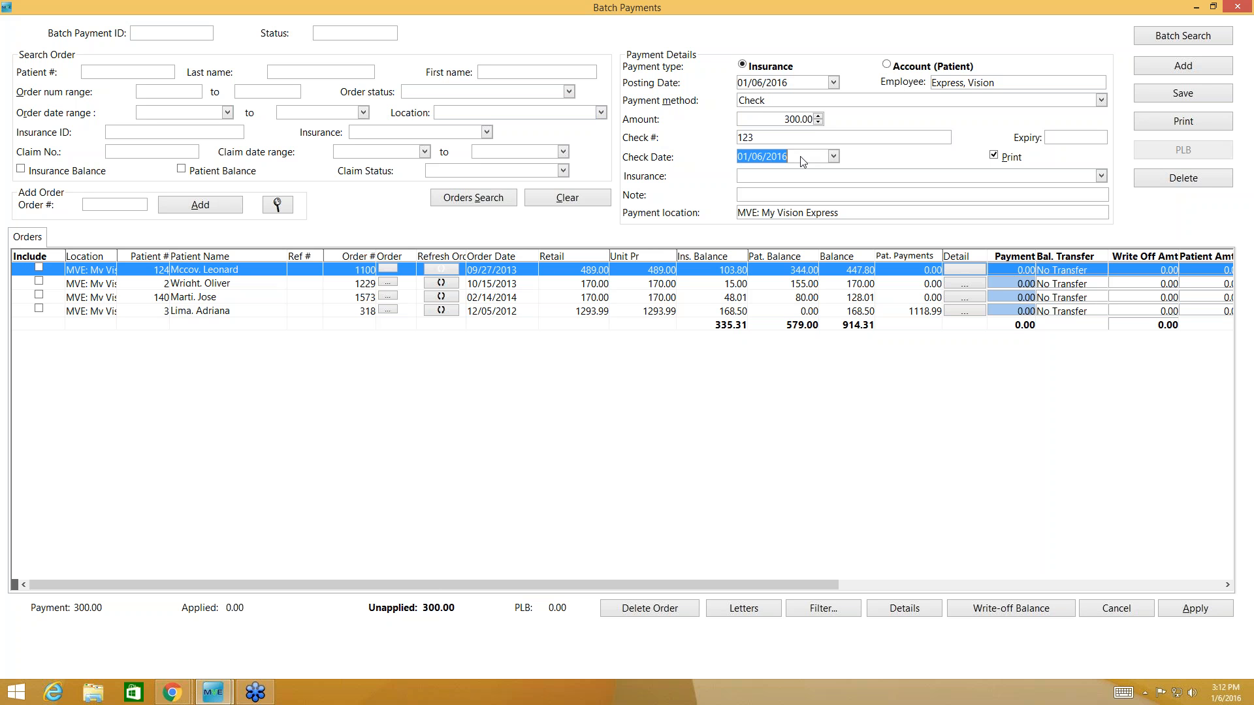
{"action": "left_click", "coordinate": [833, 156]}
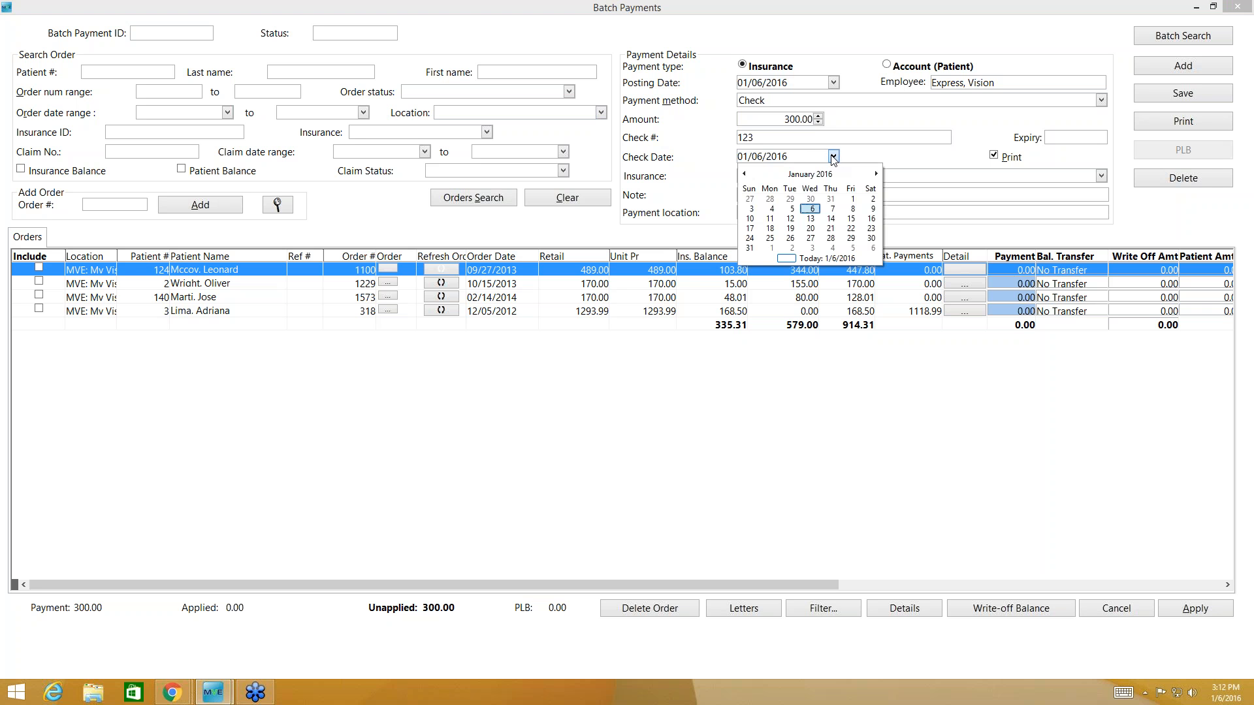
{"action": "left_click", "coordinate": [770, 199]}
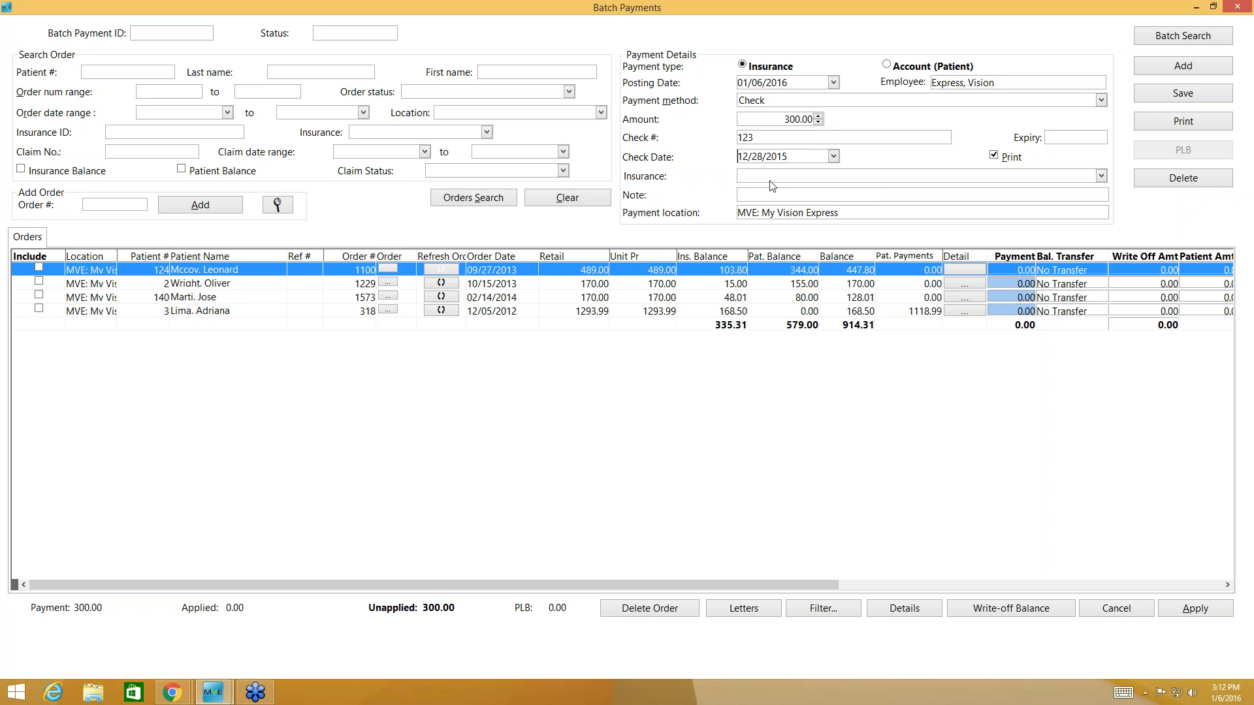
{"action": "left_click", "coordinate": [771, 178]}
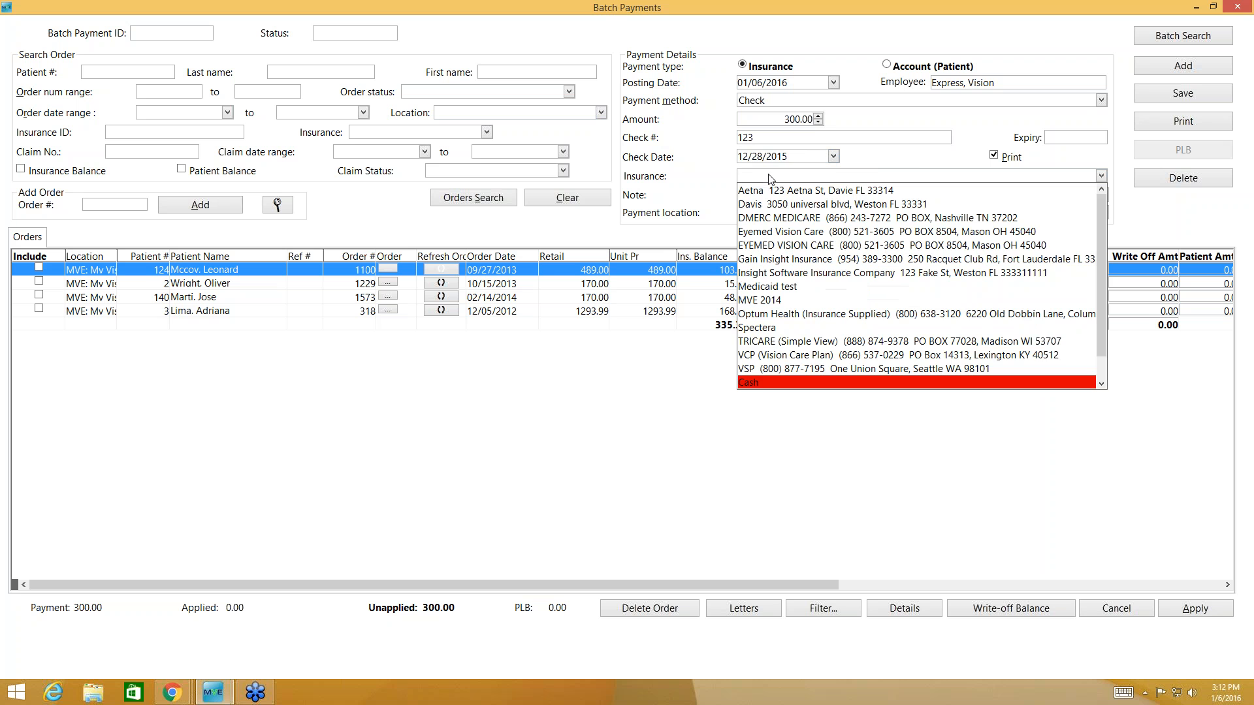
{"action": "left_click", "coordinate": [769, 219]}
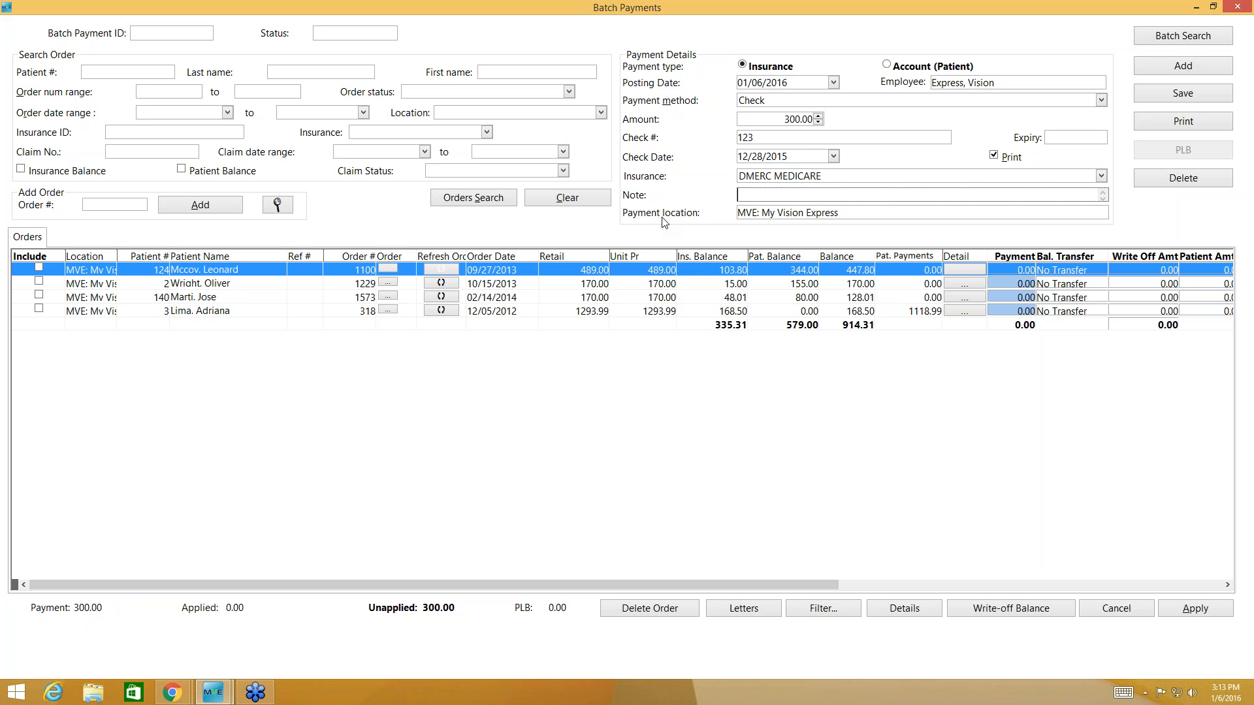
- Examine the charges in the 09/27/2013 order and its payment allocation by procedure code, closing both windows without changes
{"action": "left_click", "coordinate": [1252, 410]}
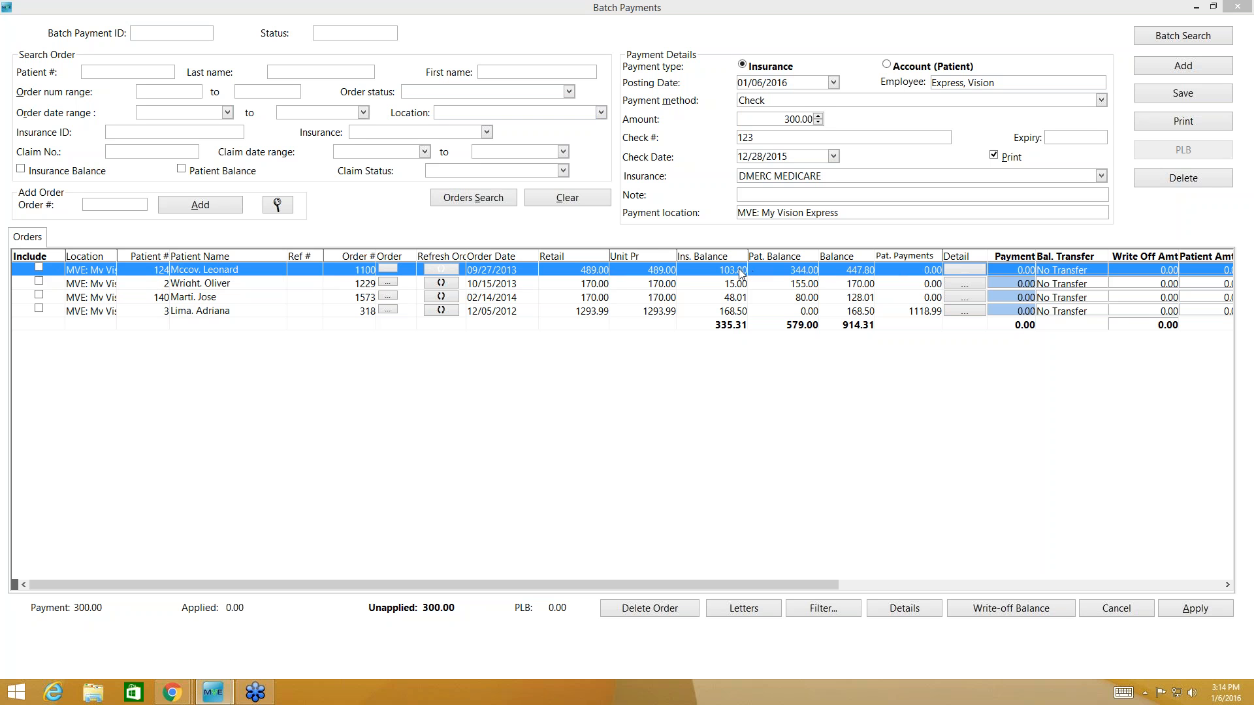
{"action": "left_click", "coordinate": [388, 268]}
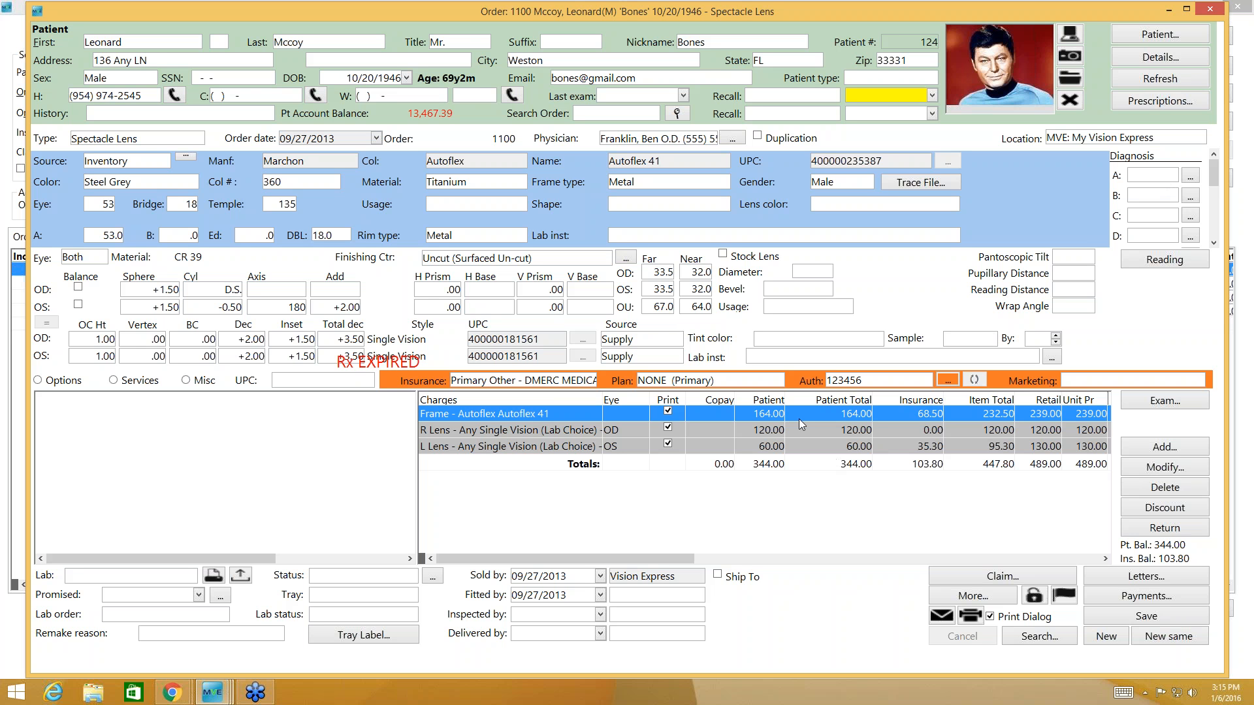
{"action": "left_click", "coordinate": [1207, 12]}
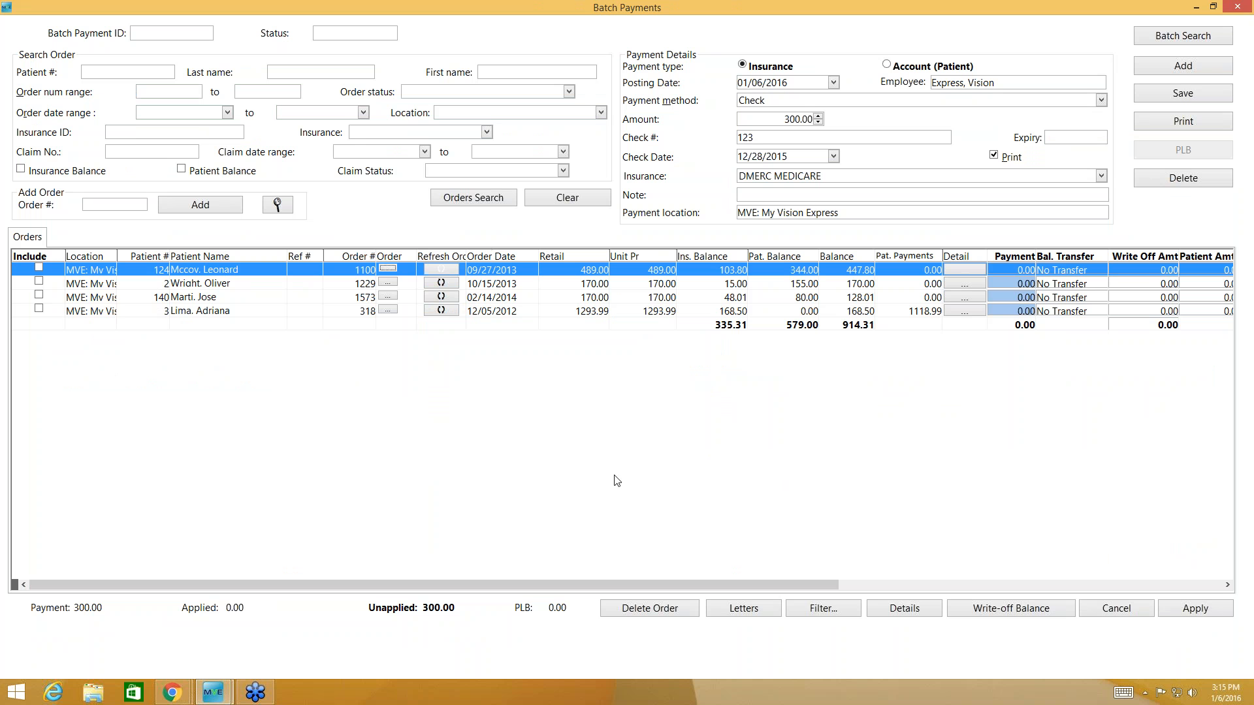
{"action": "left_click_drag", "start_coordinate": [813, 584], "coordinate": [1016, 555]}
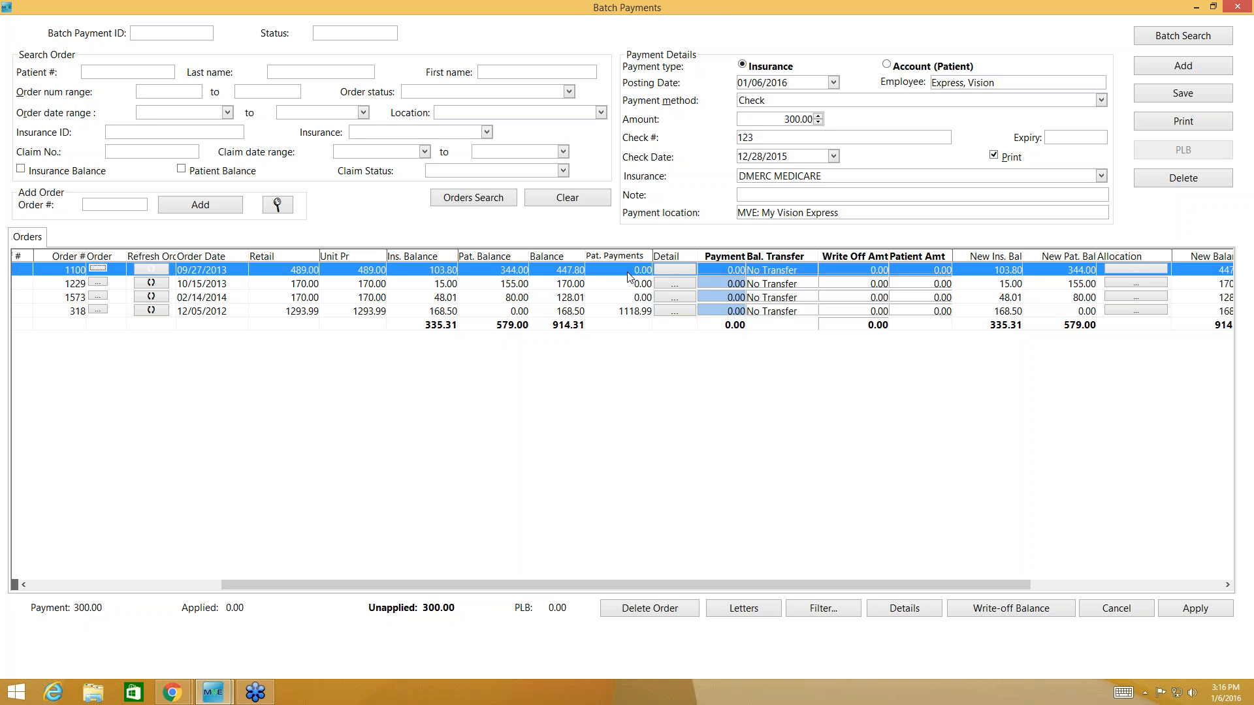
{"action": "left_click", "coordinate": [681, 268]}
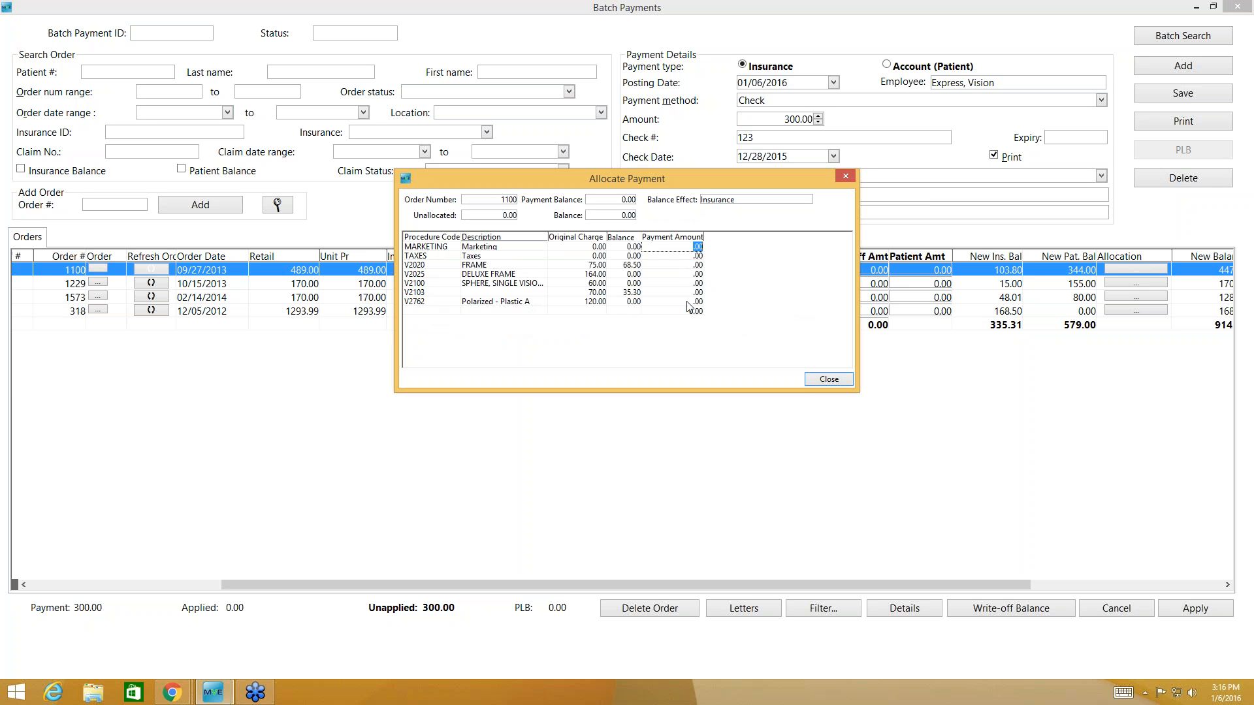
{"action": "left_click", "coordinate": [818, 381]}
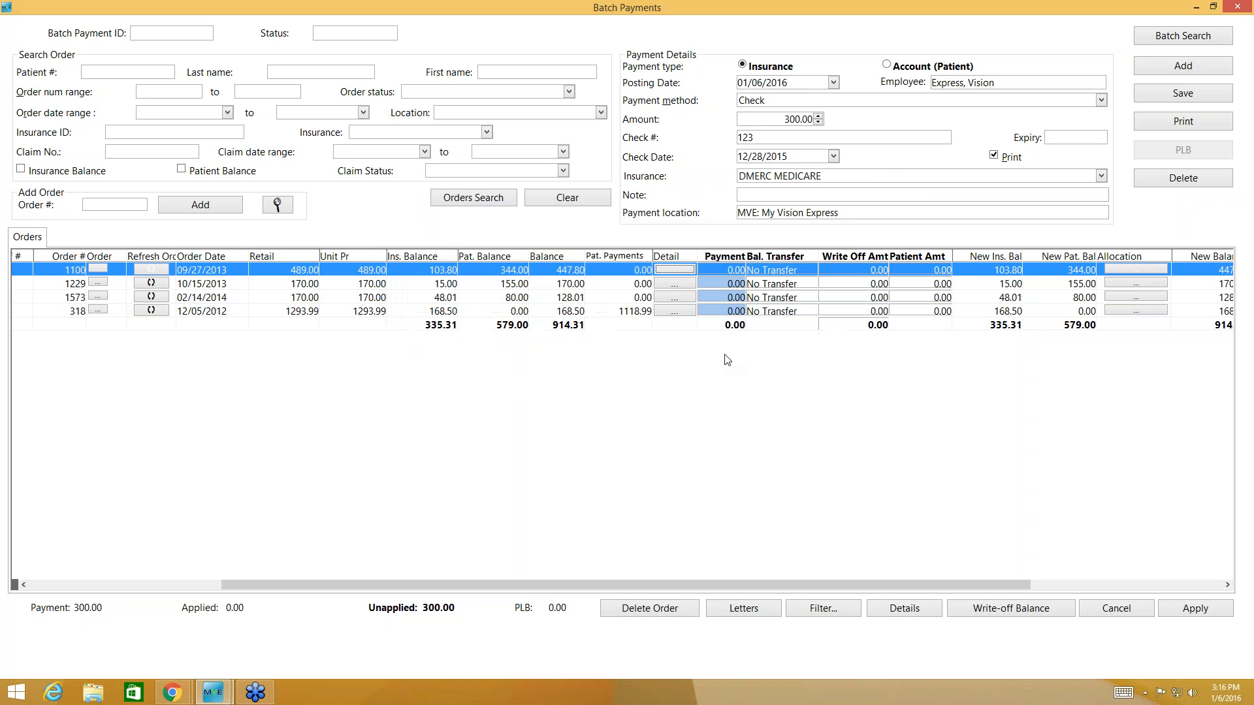
- Widen the Bal. Transfer and Write Off Amt columns of the order list
{"action": "left_click_drag", "start_coordinate": [745, 256], "coordinate": [755, 256]}
{"action": "left_click_drag", "start_coordinate": [856, 585], "coordinate": [1067, 589]}
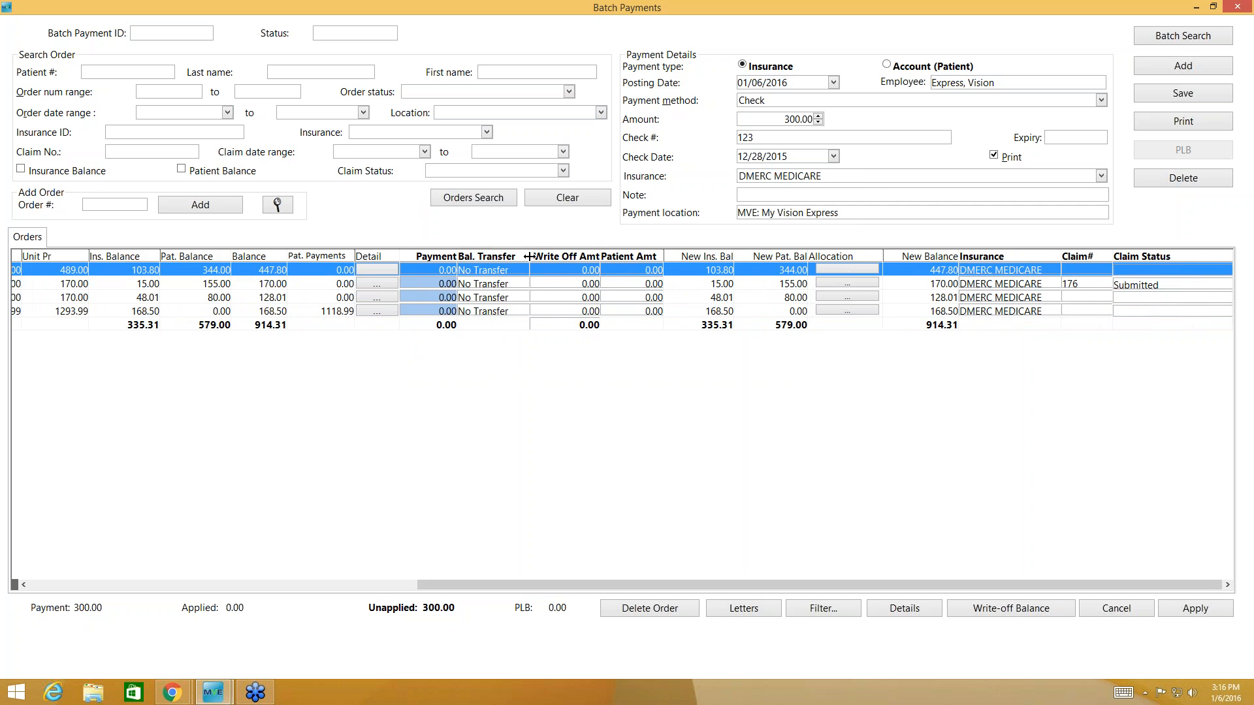
{"action": "left_click_drag", "start_coordinate": [528, 253], "coordinate": [545, 254]}
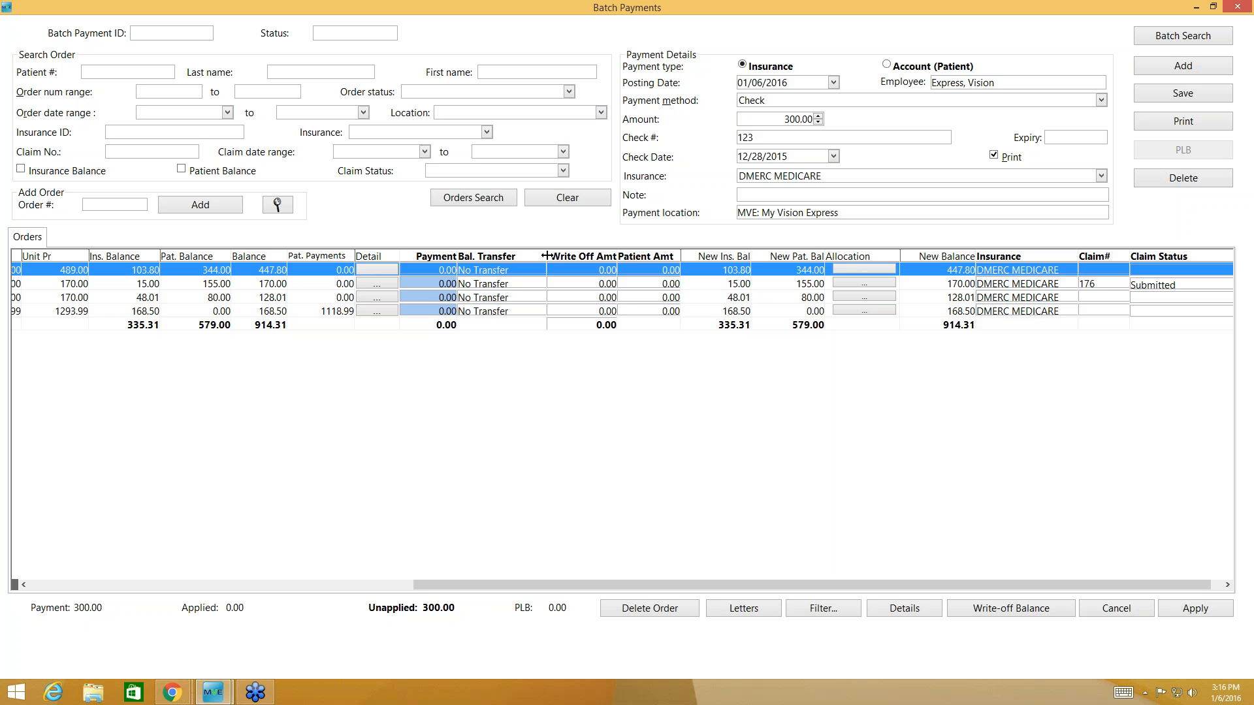
{"action": "left_click_drag", "start_coordinate": [617, 256], "coordinate": [702, 256]}
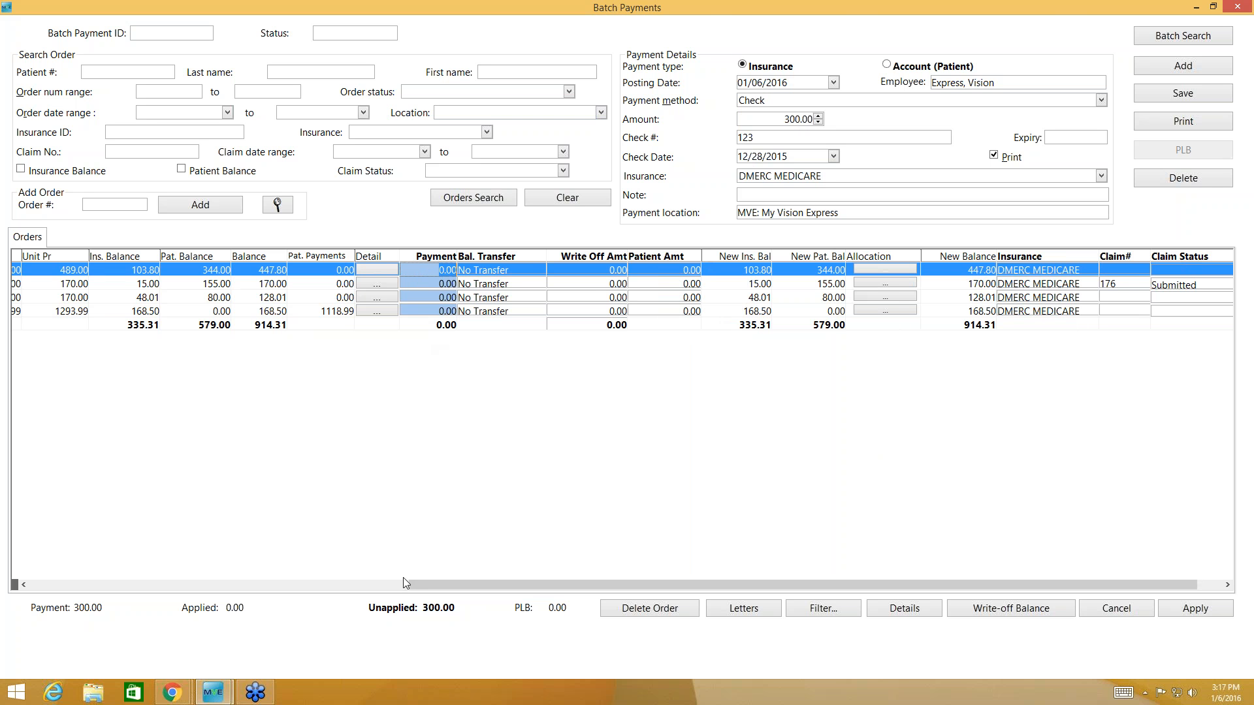
- Apply a payment of 100.00 to the 09/27/2013 order
{"action": "left_click_drag", "start_coordinate": [421, 582], "coordinate": [268, 569]}
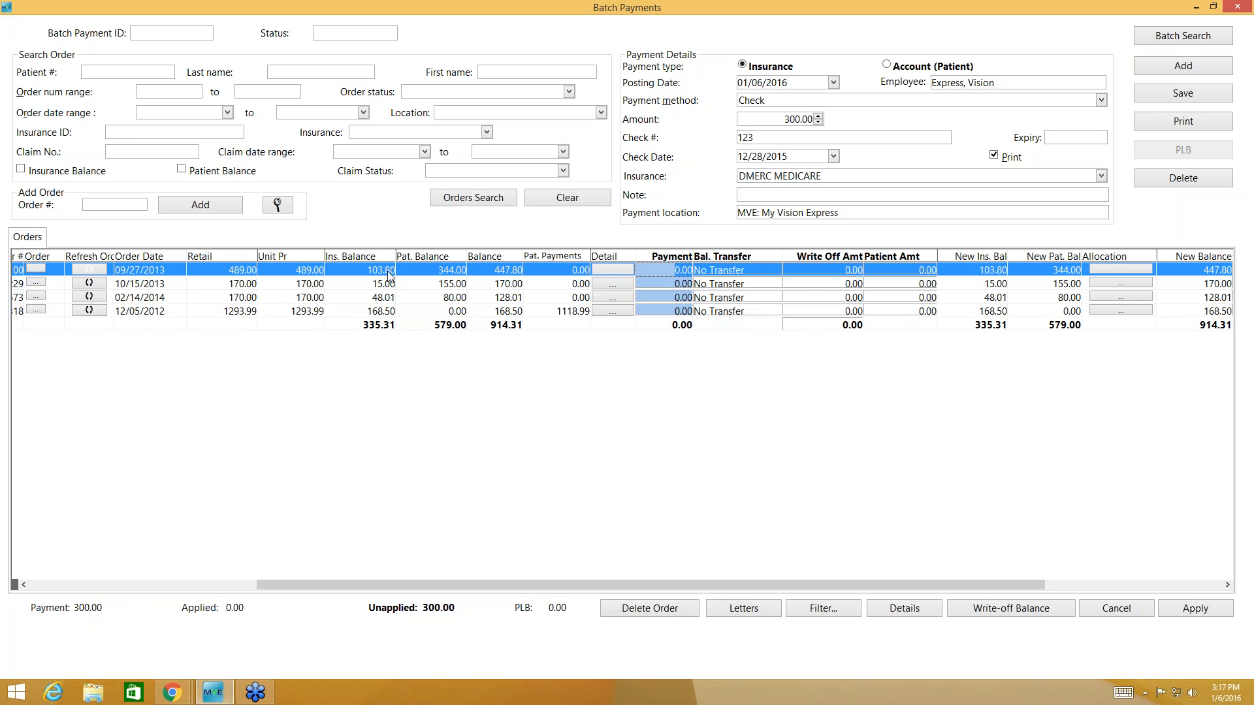
{"action": "left_click", "coordinate": [660, 270]}
{"action": "type", "text": "10"}
{"action": "left_click_drag", "start_coordinate": [739, 586], "coordinate": [813, 583]}
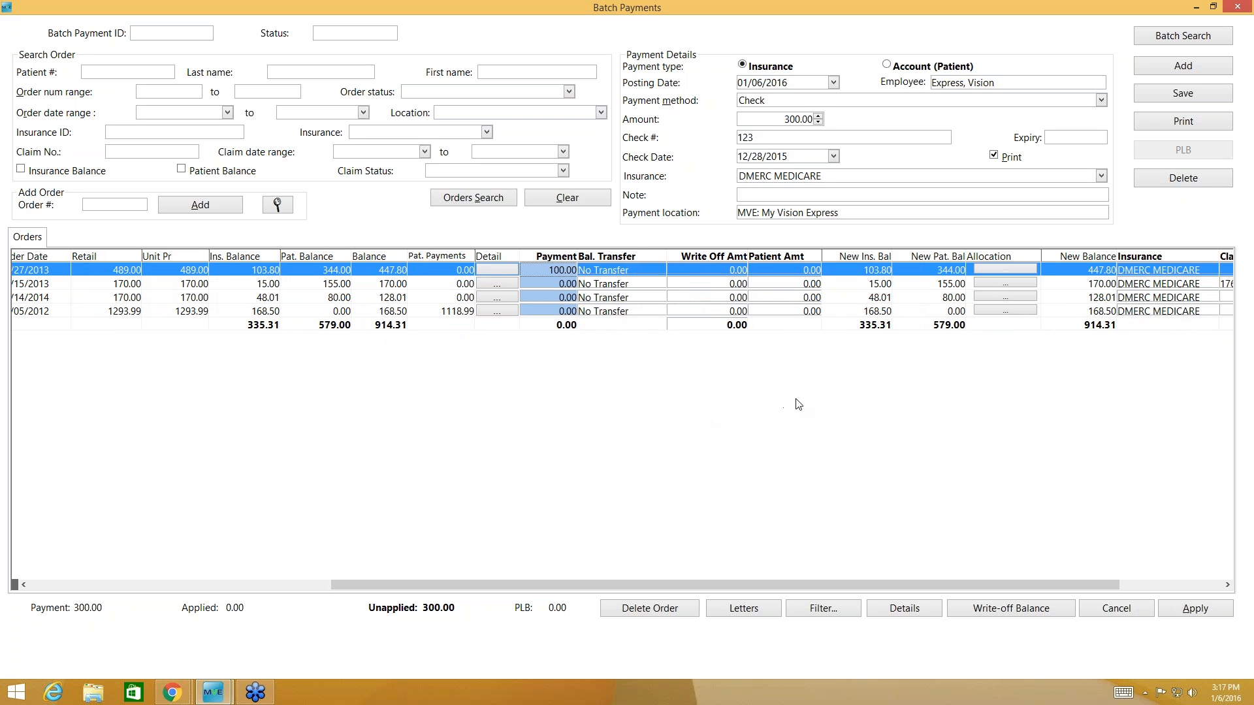
{"action": "left_click", "coordinate": [751, 400]}
{"action": "left_click", "coordinate": [559, 270]}
- Try the Write-Off balance transfer on the 09/27/2013 order and return it to No Transfer
{"action": "left_click_drag", "start_coordinate": [892, 260], "coordinate": [901, 260]}
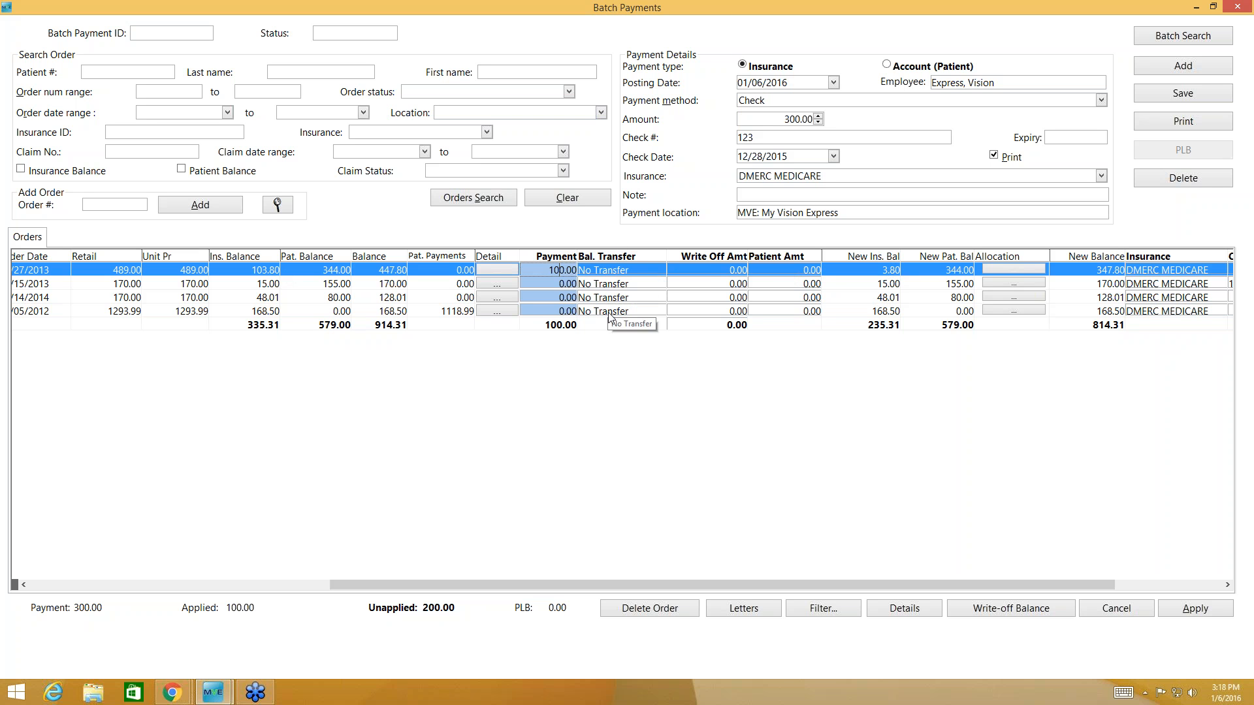
{"action": "left_click_drag", "start_coordinate": [666, 253], "coordinate": [658, 253]}
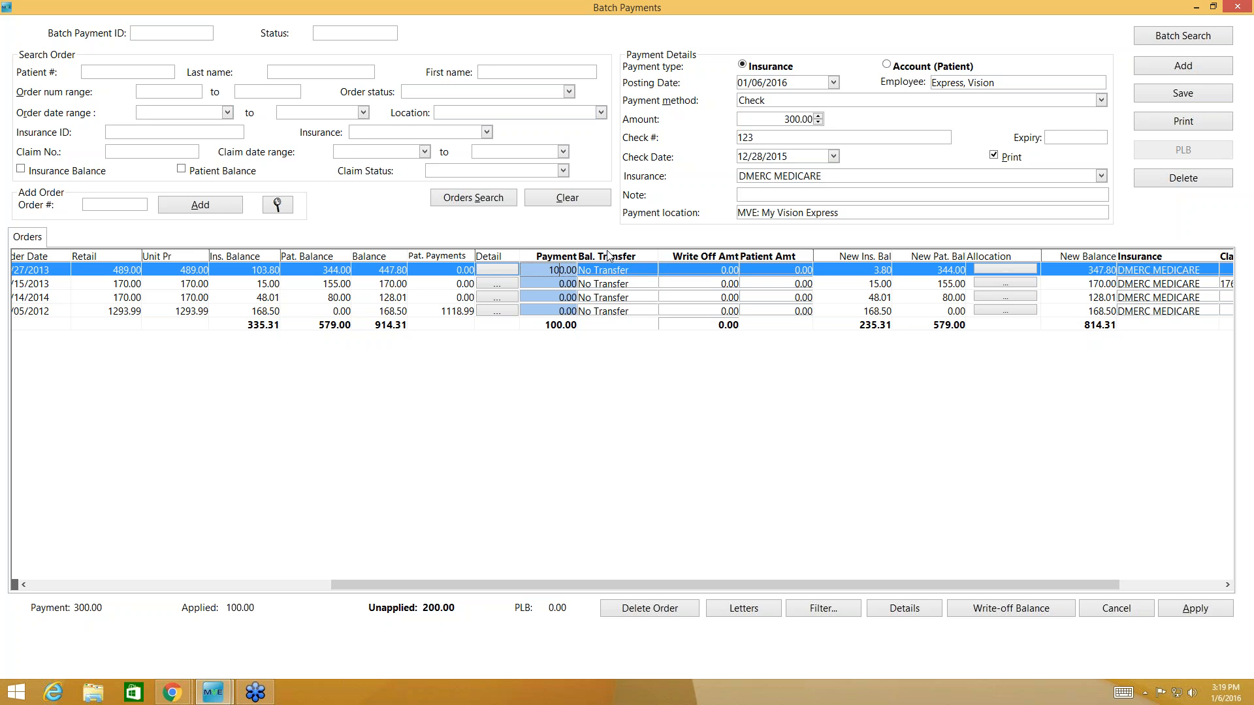
{"action": "left_click", "coordinate": [632, 269]}
{"action": "left_click", "coordinate": [632, 269]}
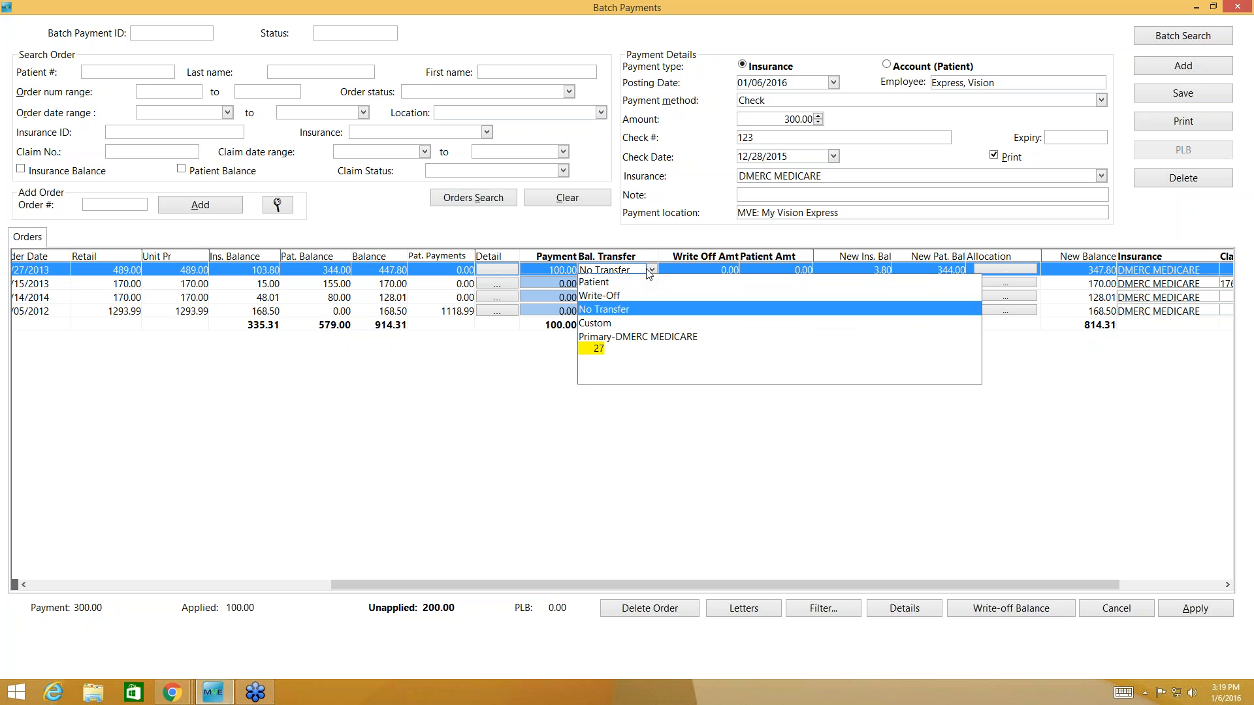
{"action": "left_click", "coordinate": [600, 295]}
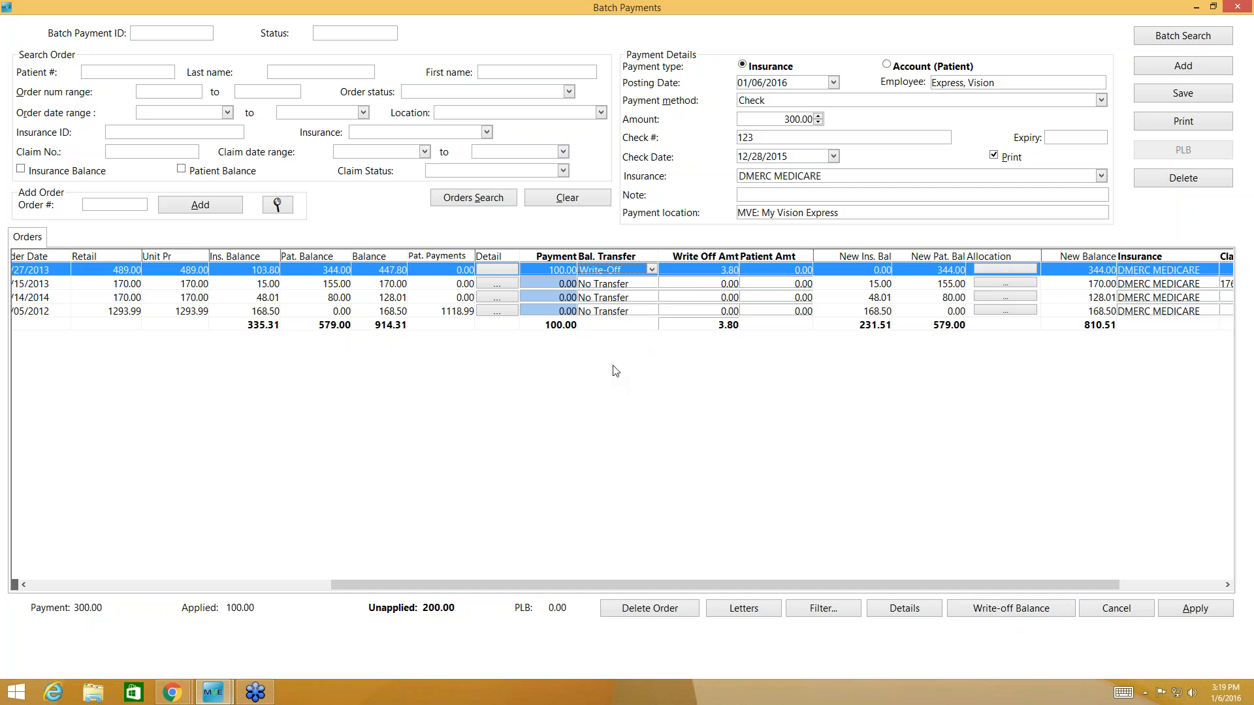
{"action": "left_click", "coordinate": [650, 269]}
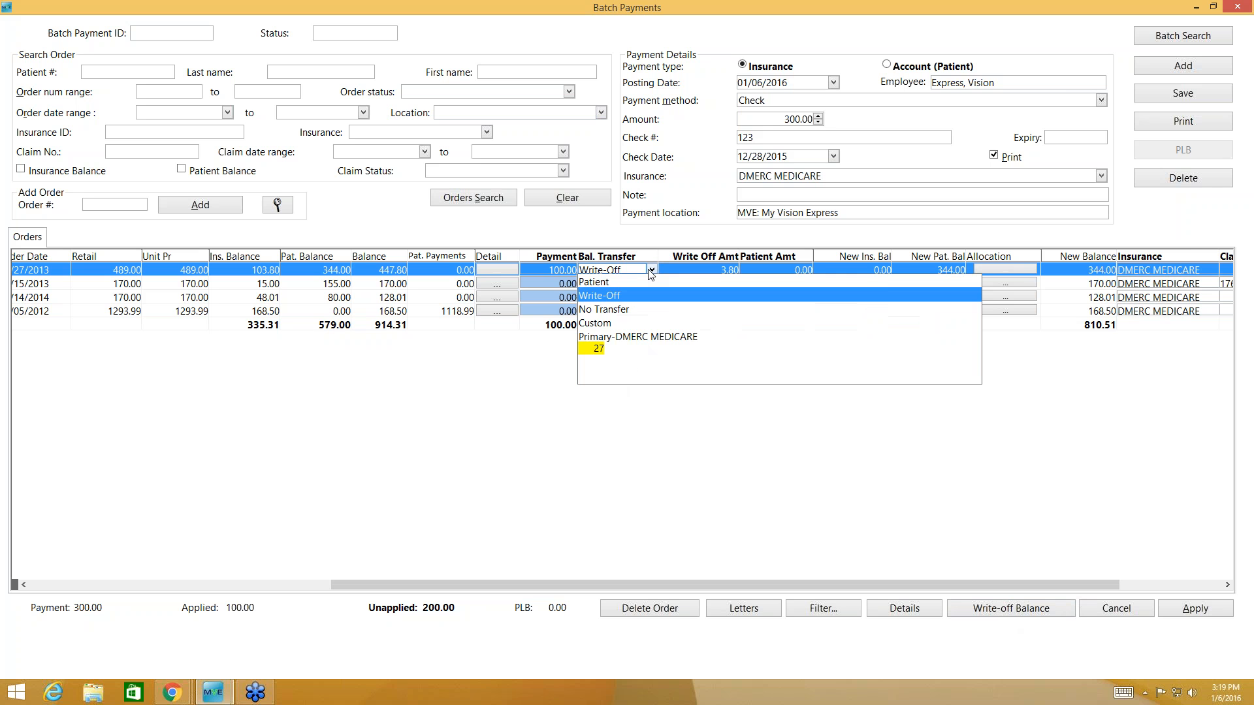
{"action": "left_click", "coordinate": [608, 310]}
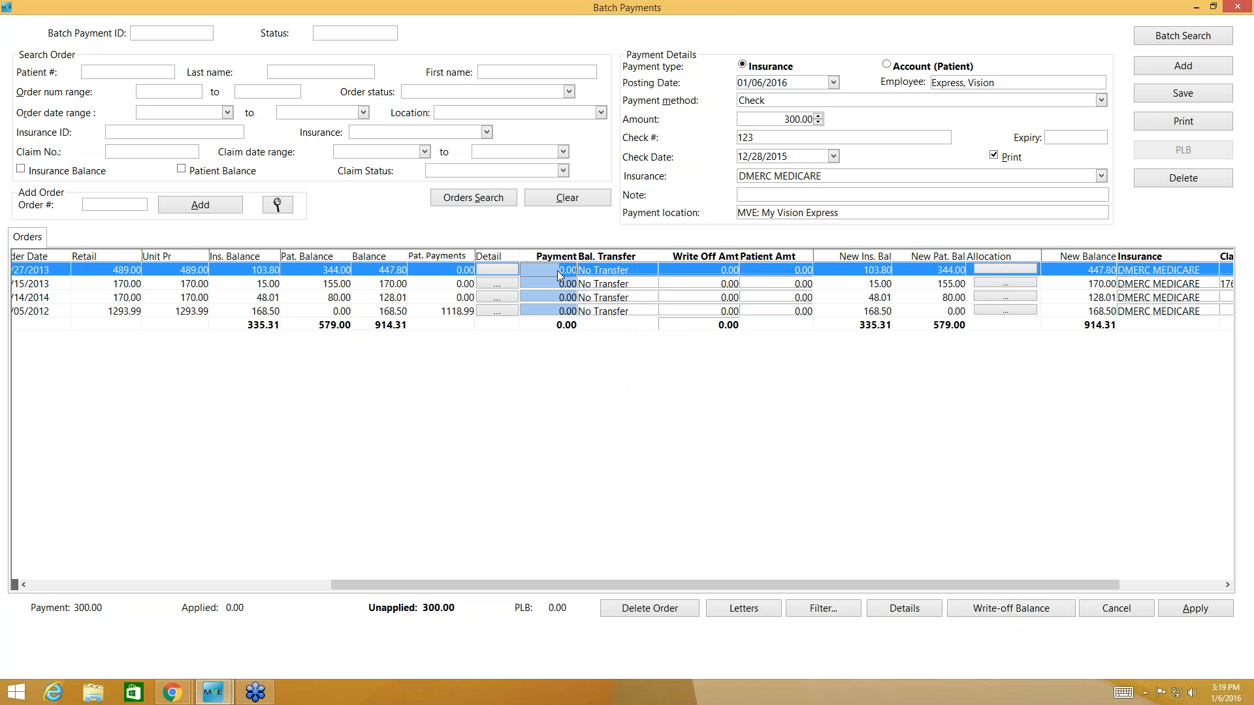
- Enter payments of 100.00 for the 09/27/2013 order and 15.00 for the 10/15/2013 order
{"action": "type", "text": "100"}
{"action": "left_click", "coordinate": [578, 401]}
{"action": "left_click", "coordinate": [556, 284]}
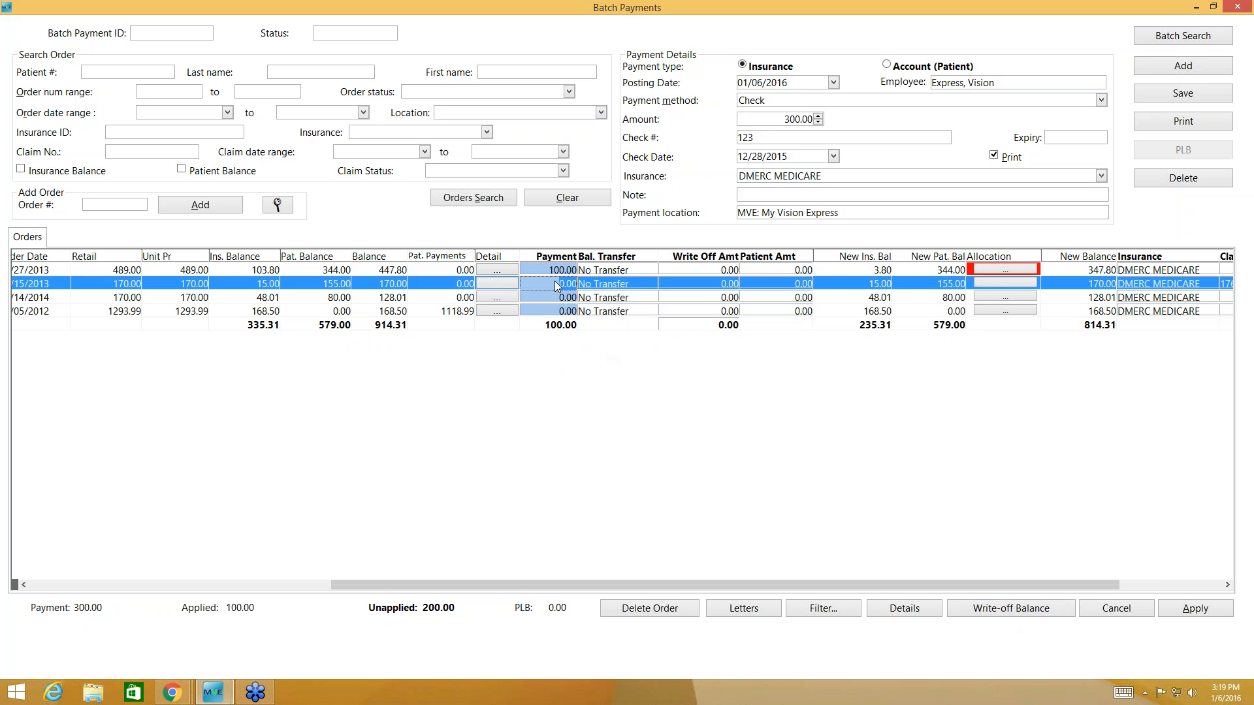
{"action": "type", "text": "15"}
{"action": "left_click", "coordinate": [557, 444]}
- Enter payments of 45.00 for the 02/14/2014 order and 140.00 for the 12/05/2012 order
{"action": "left_click", "coordinate": [561, 298]}
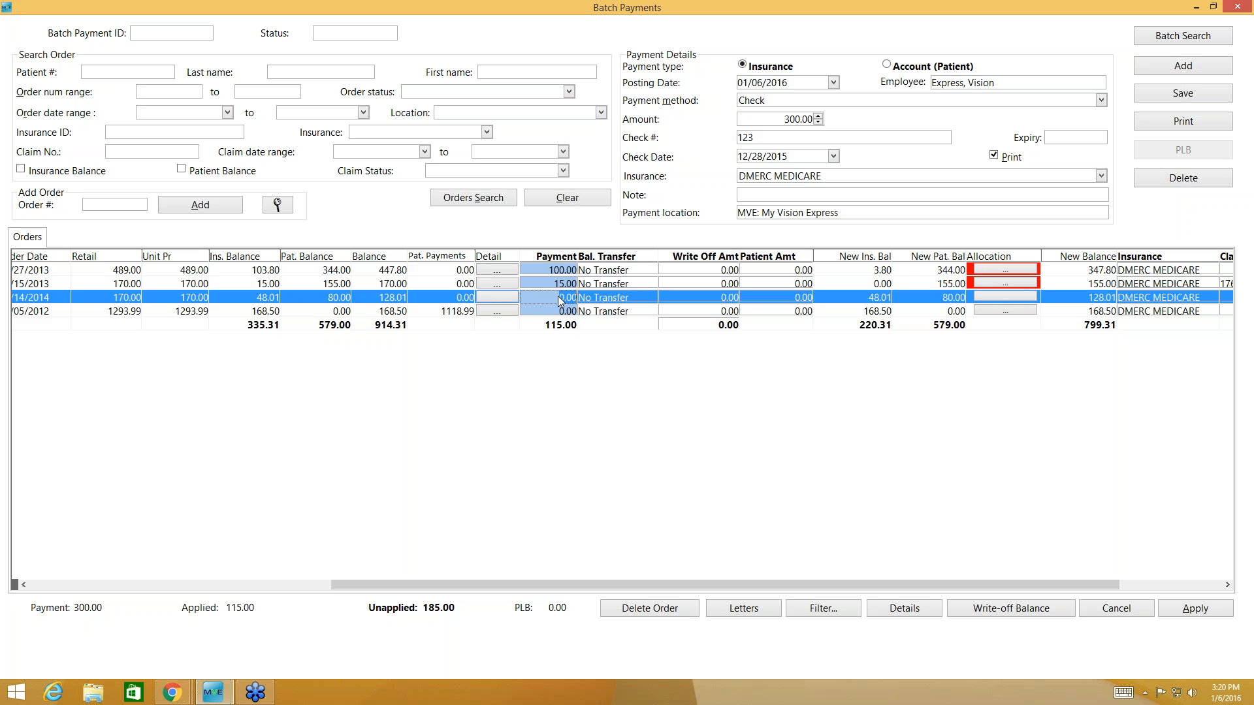
{"action": "type", "text": "45"}
{"action": "left_click", "coordinate": [550, 384]}
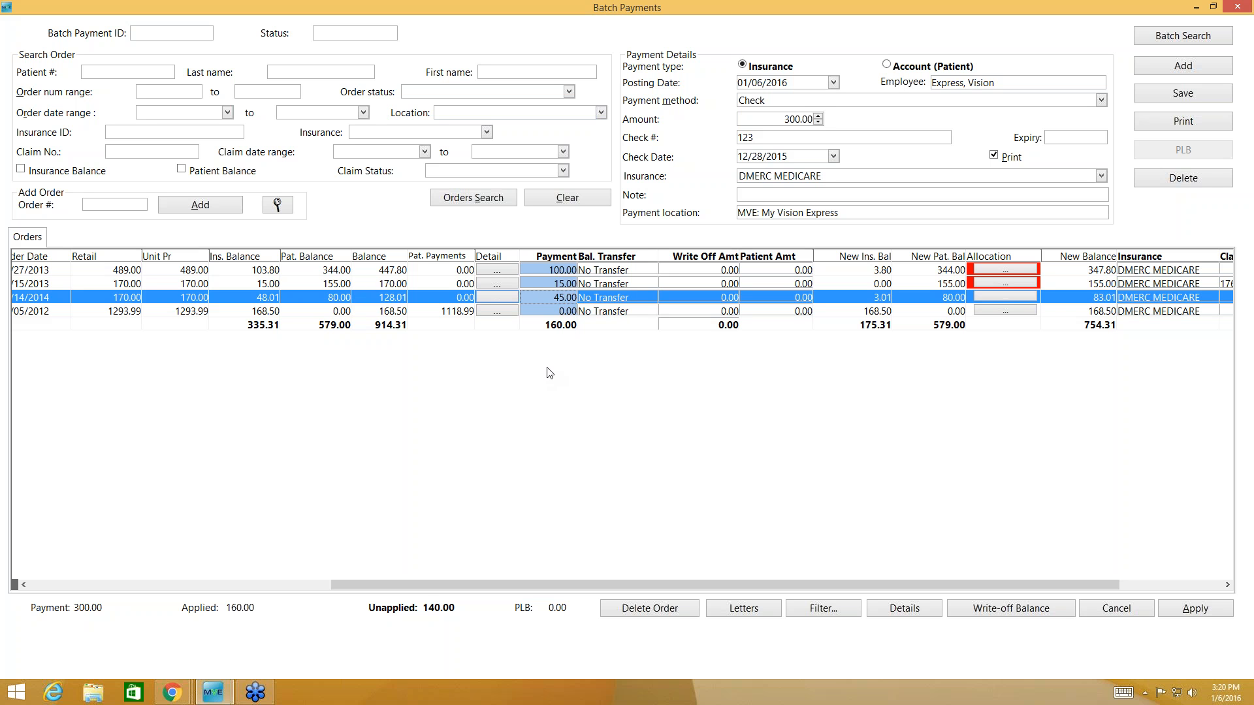
{"action": "left_click", "coordinate": [560, 311]}
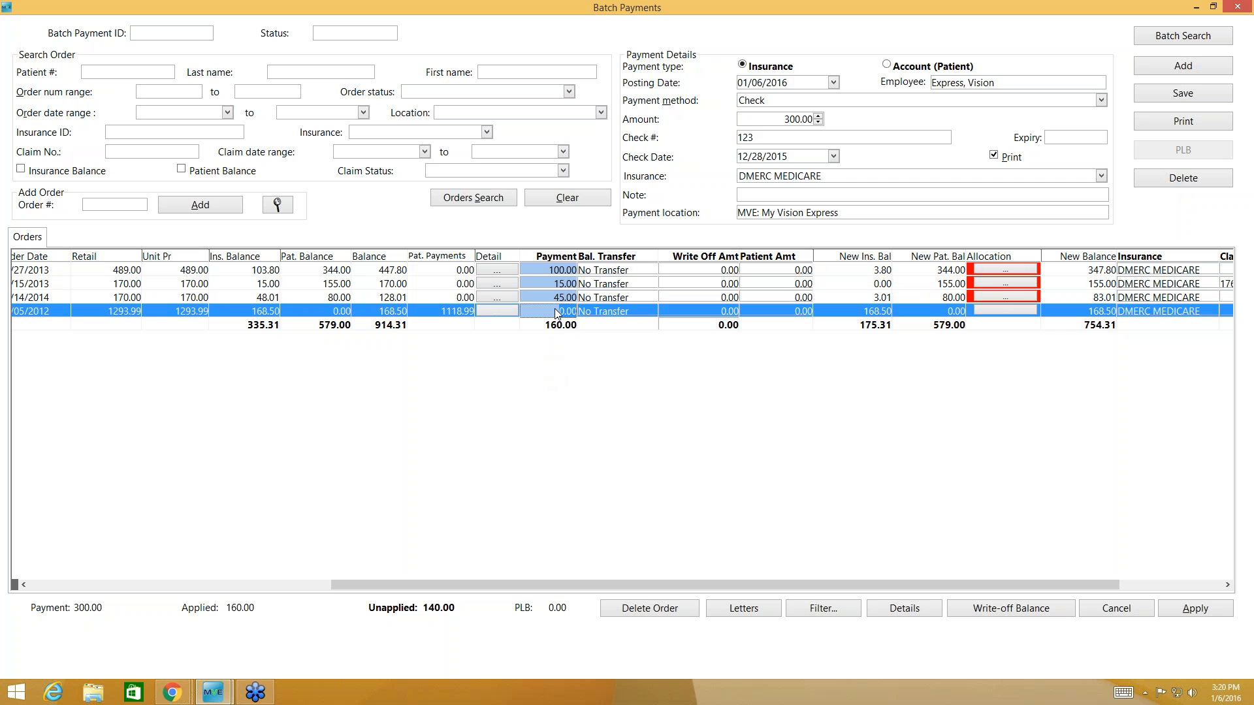
{"action": "type", "text": "140"}
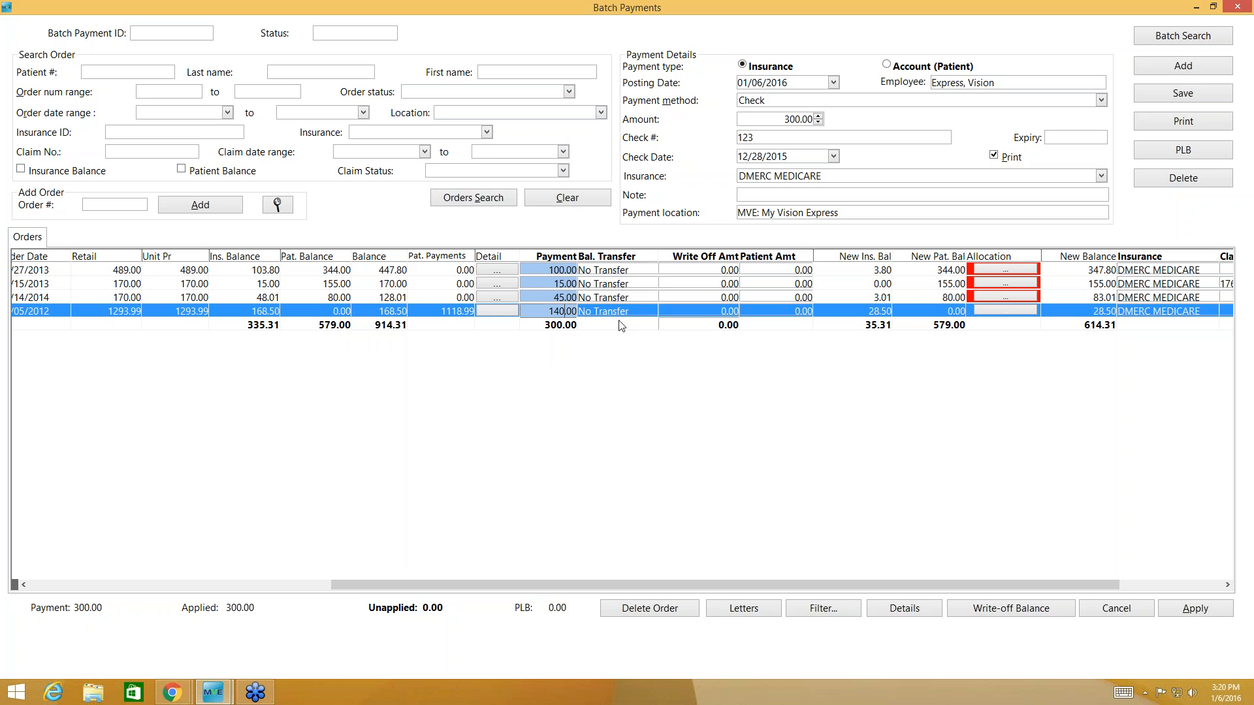
- Write off the remaining insurance balances of all orders in the batch
{"action": "left_click", "coordinate": [1037, 610]}
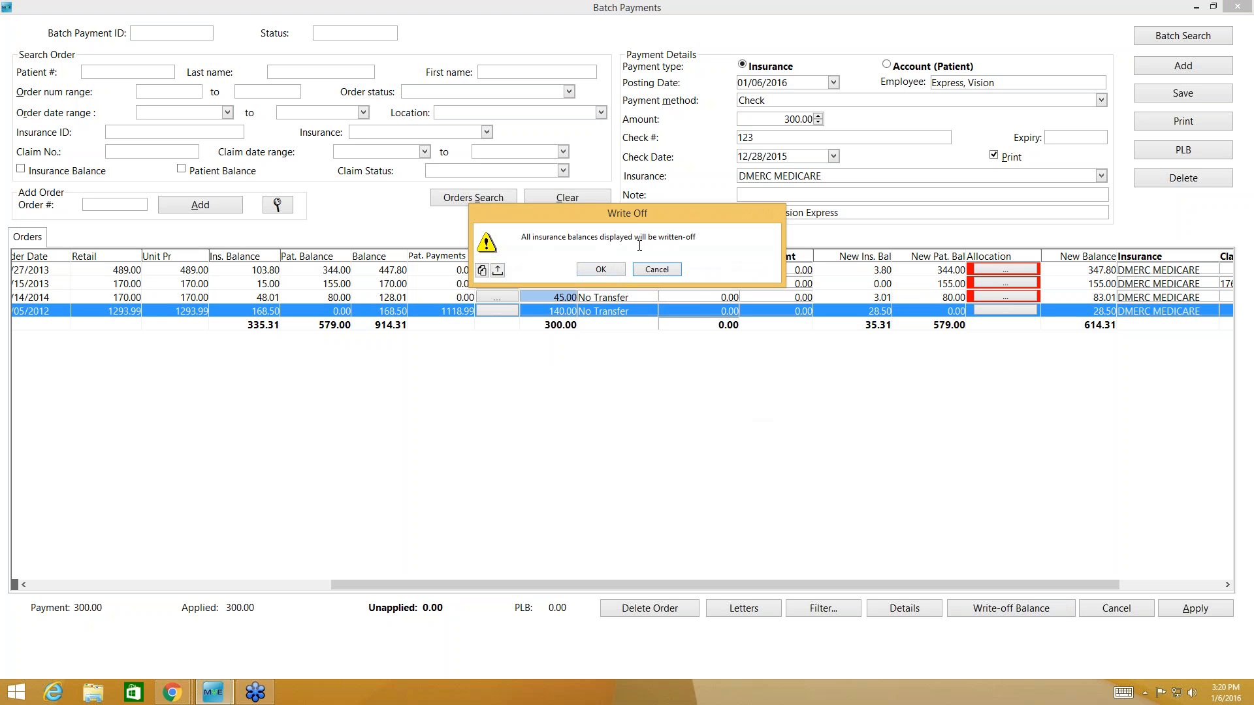
{"action": "left_click", "coordinate": [609, 270]}
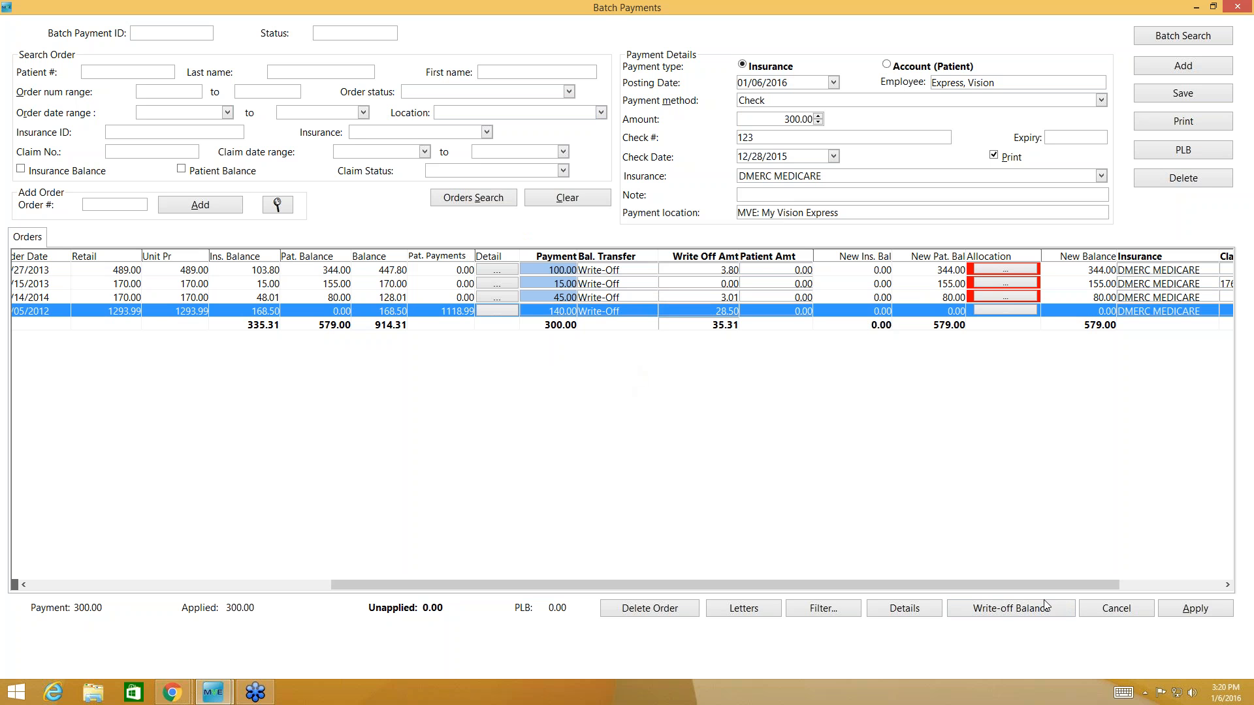
- Reset the payment amounts of all four orders in the batch to 0
{"action": "left_click", "coordinate": [563, 271]}
{"action": "type", "text": "0"}
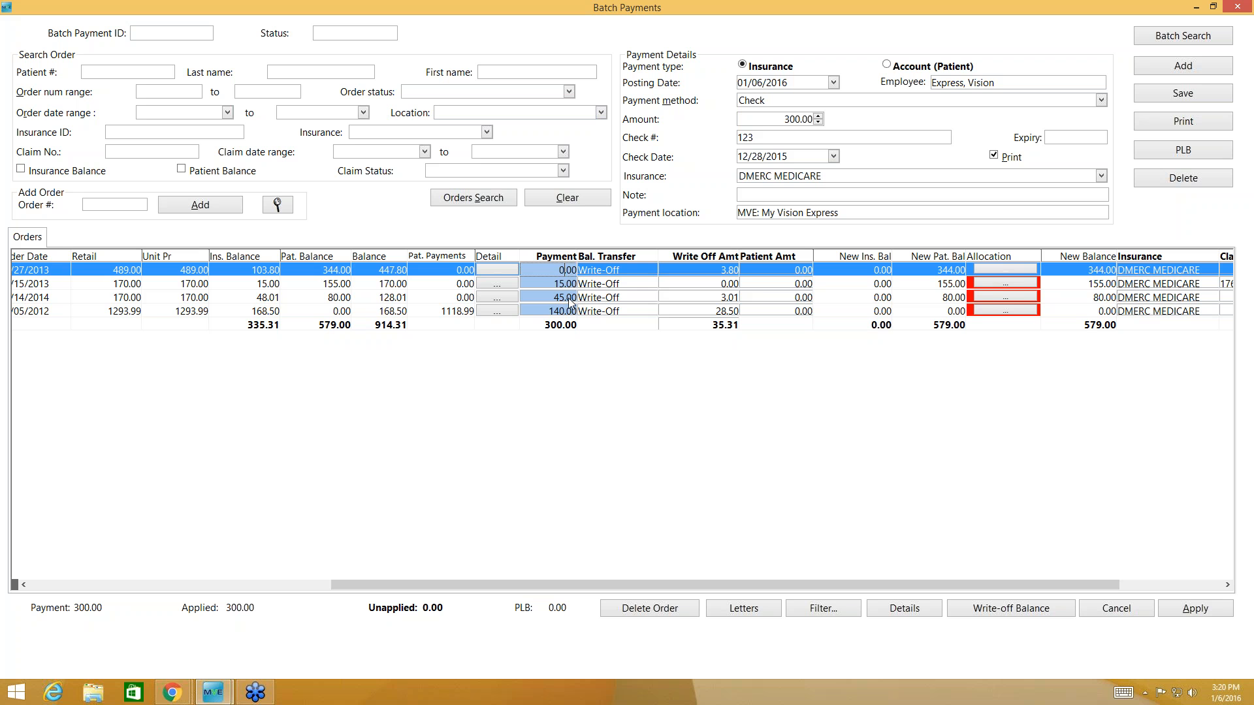
{"action": "left_click", "coordinate": [562, 283]}
{"action": "type", "text": "0"}
{"action": "left_click", "coordinate": [565, 297]}
{"action": "type", "text": "0"}
{"action": "left_click", "coordinate": [567, 312]}
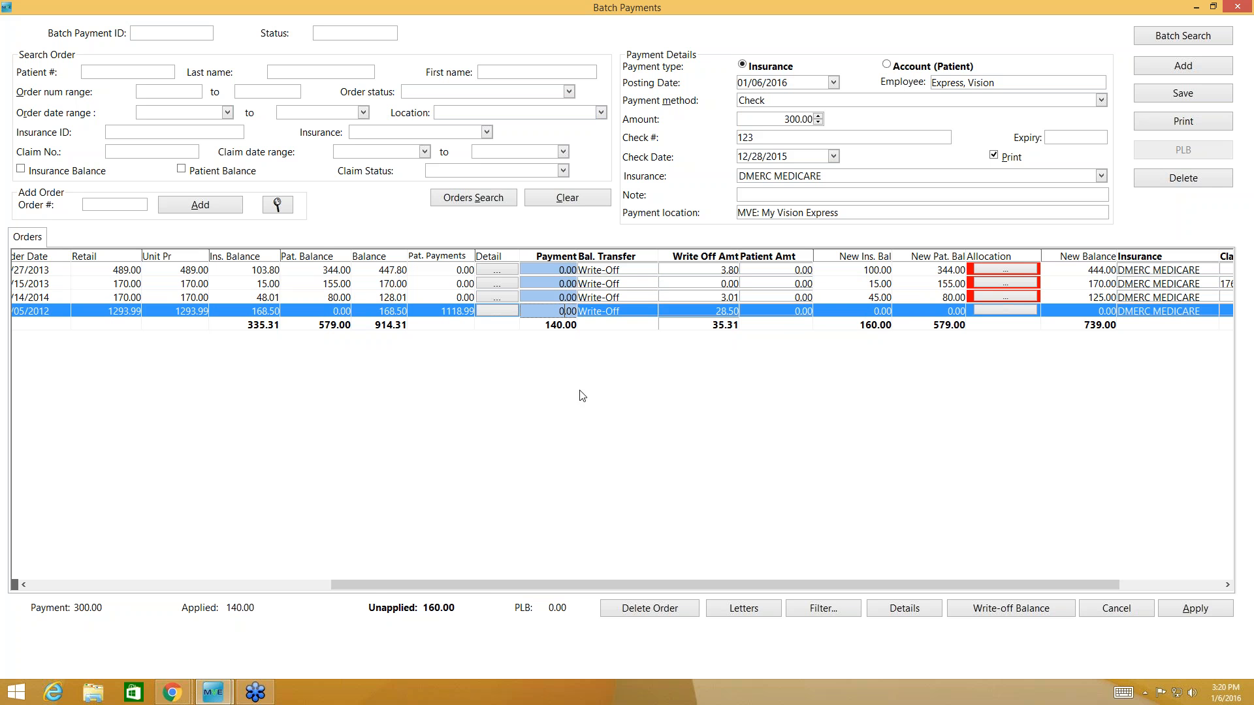
{"action": "type", "text": "0"}
- Set the balance transfer of all four orders to No Transfer
{"action": "left_click", "coordinate": [556, 271]}
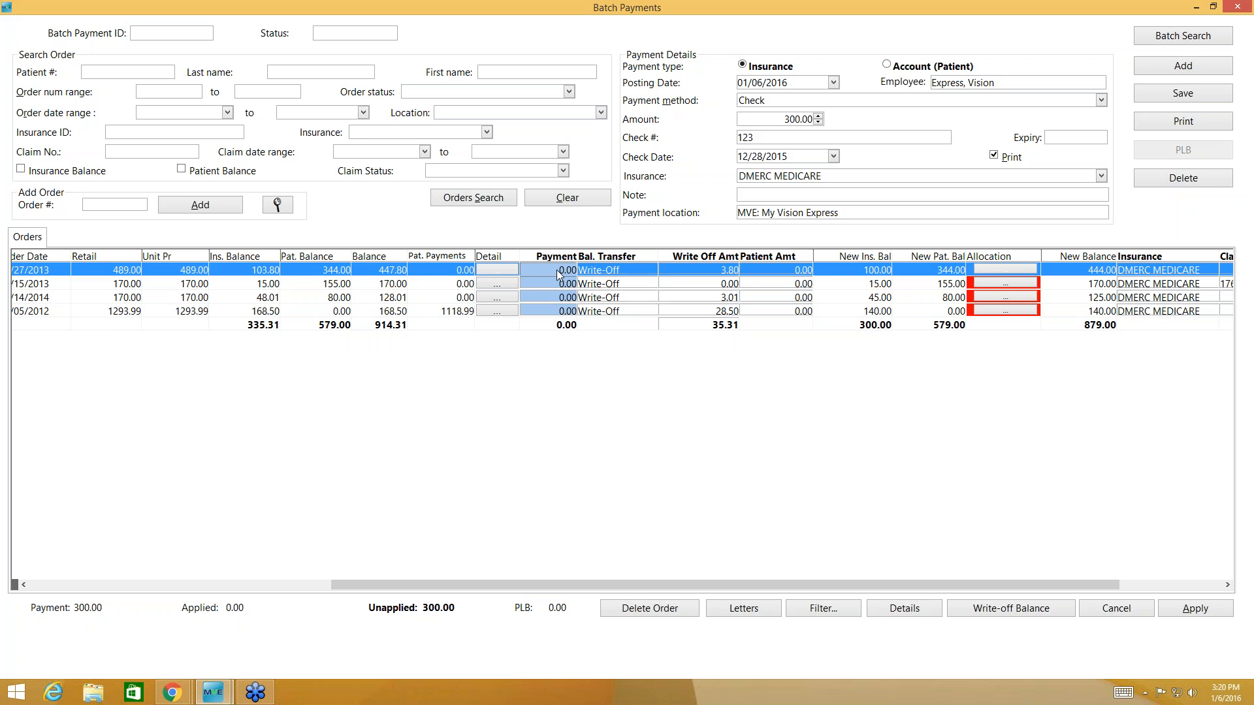
{"action": "type", "text": "100"}
{"action": "left_click", "coordinate": [632, 268]}
{"action": "left_click", "coordinate": [631, 311]}
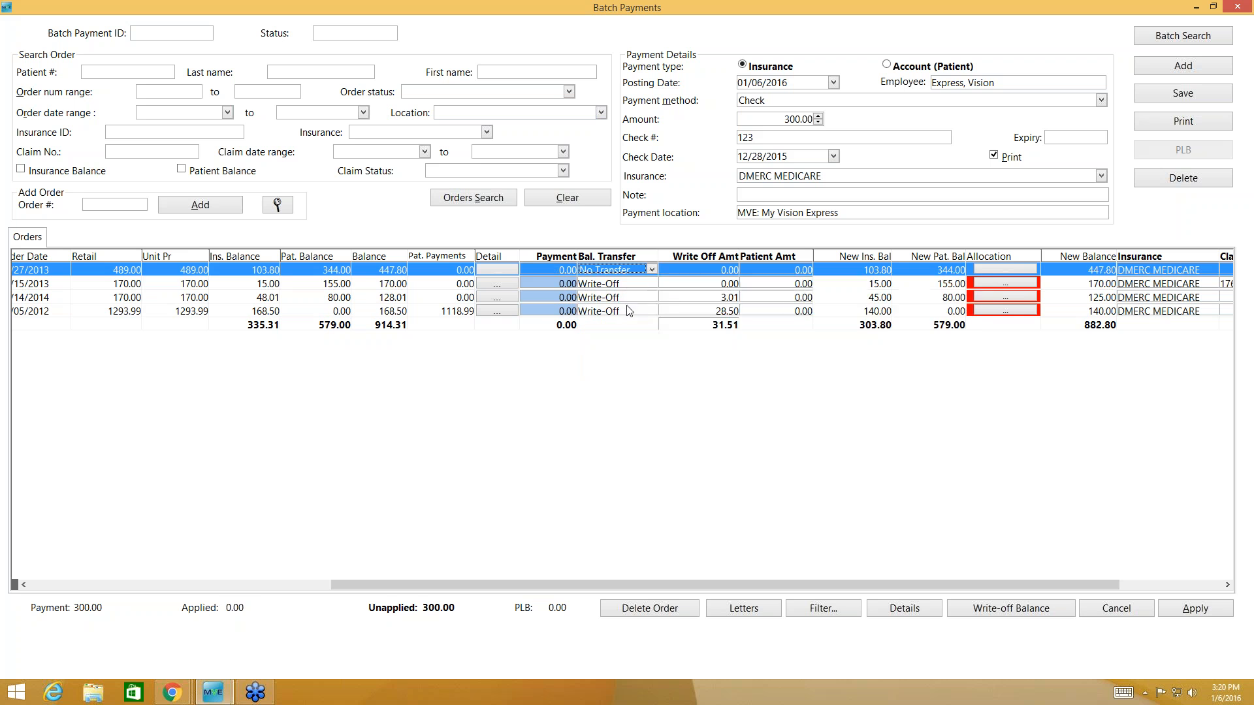
{"action": "left_click", "coordinate": [627, 285]}
{"action": "left_click", "coordinate": [620, 322]}
{"action": "left_click", "coordinate": [620, 298]}
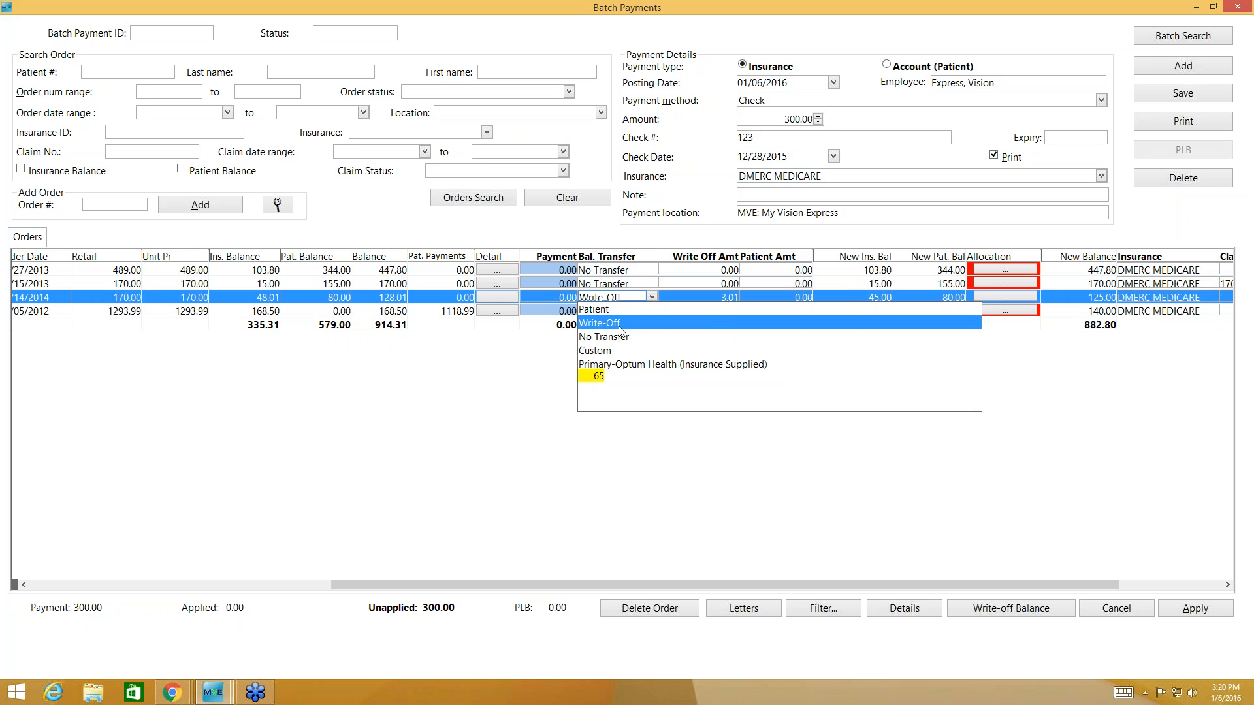
{"action": "left_click", "coordinate": [618, 337]}
{"action": "left_click", "coordinate": [624, 311]}
{"action": "left_click", "coordinate": [622, 352]}
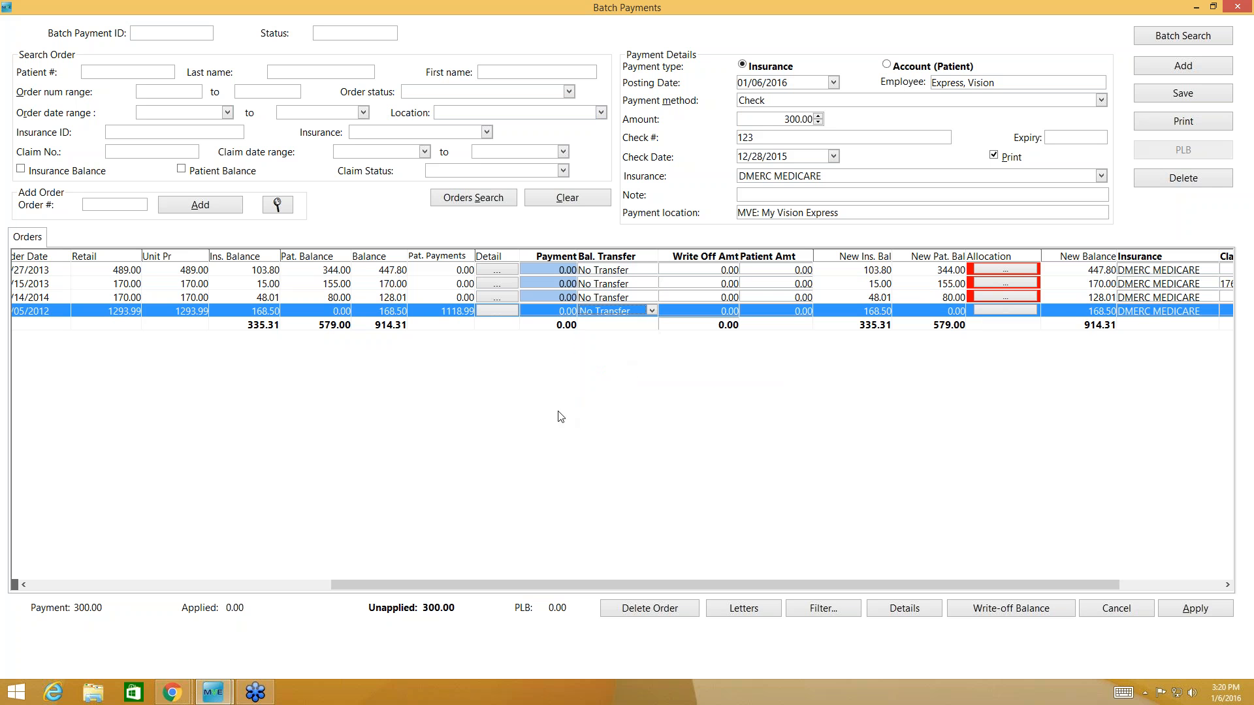
- Enter a payment of 100.00 for the 09/27/2013 order
{"action": "left_click", "coordinate": [551, 269]}
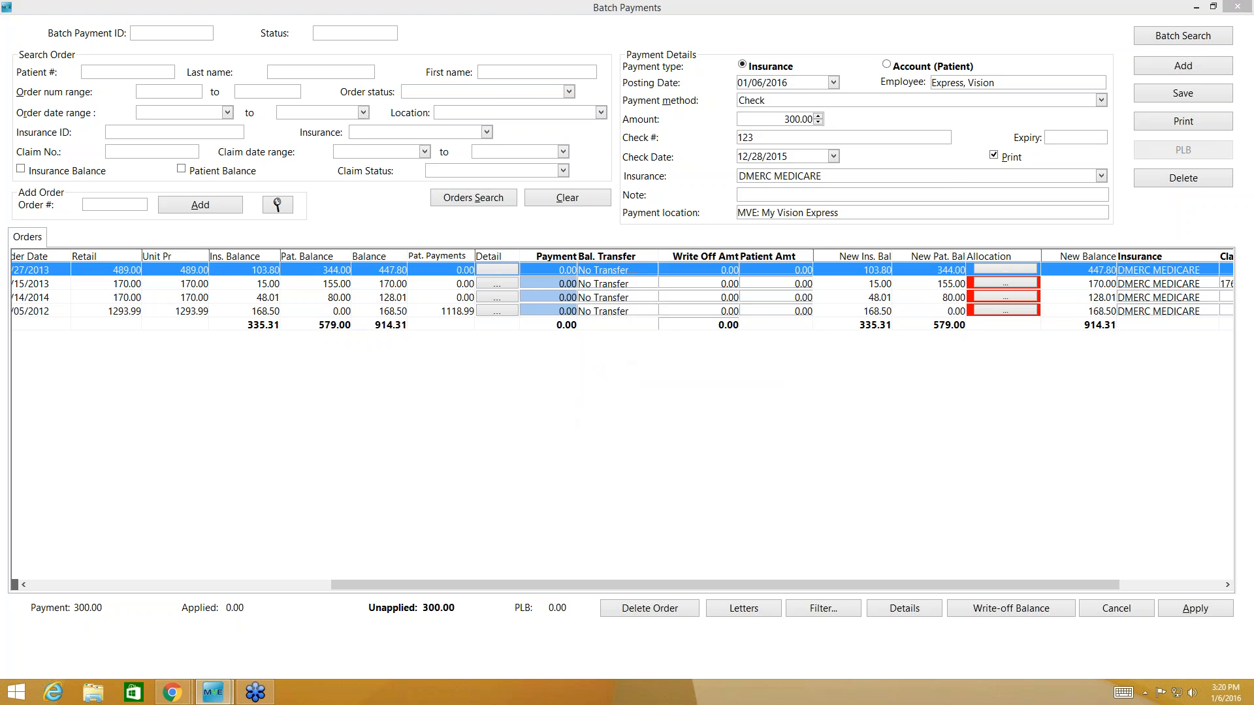
{"action": "left_click", "coordinate": [497, 269]}
{"action": "left_click", "coordinate": [929, 402]}
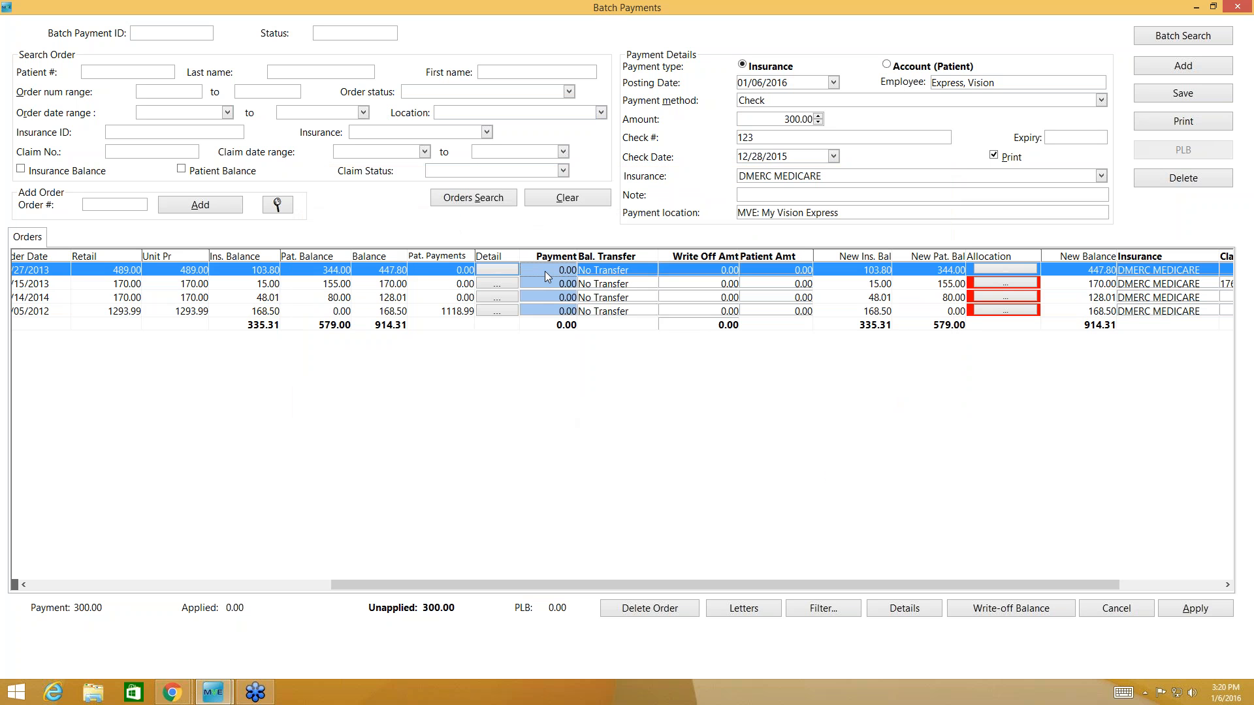
{"action": "type", "text": "100"}
{"action": "left_click", "coordinate": [636, 391]}
- Try to apply the batch payment, continuing without allocating payments to the item level
{"action": "left_click", "coordinate": [1198, 616]}
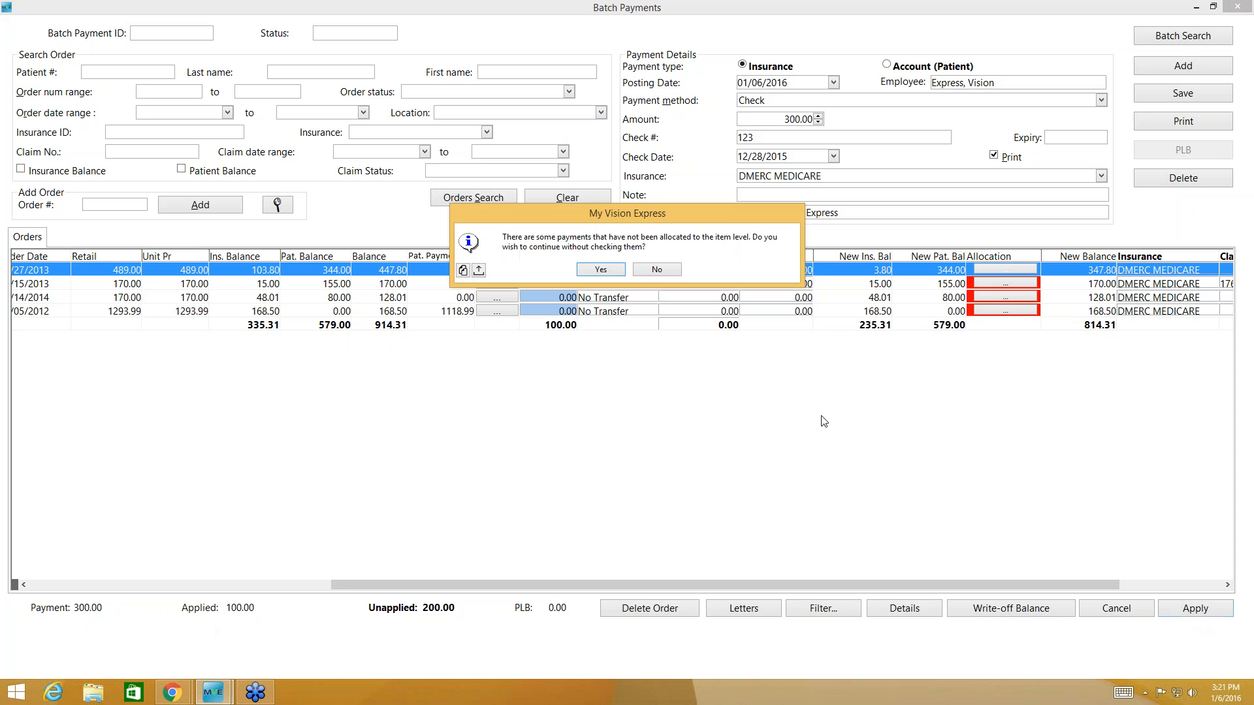
{"action": "left_click", "coordinate": [600, 269]}
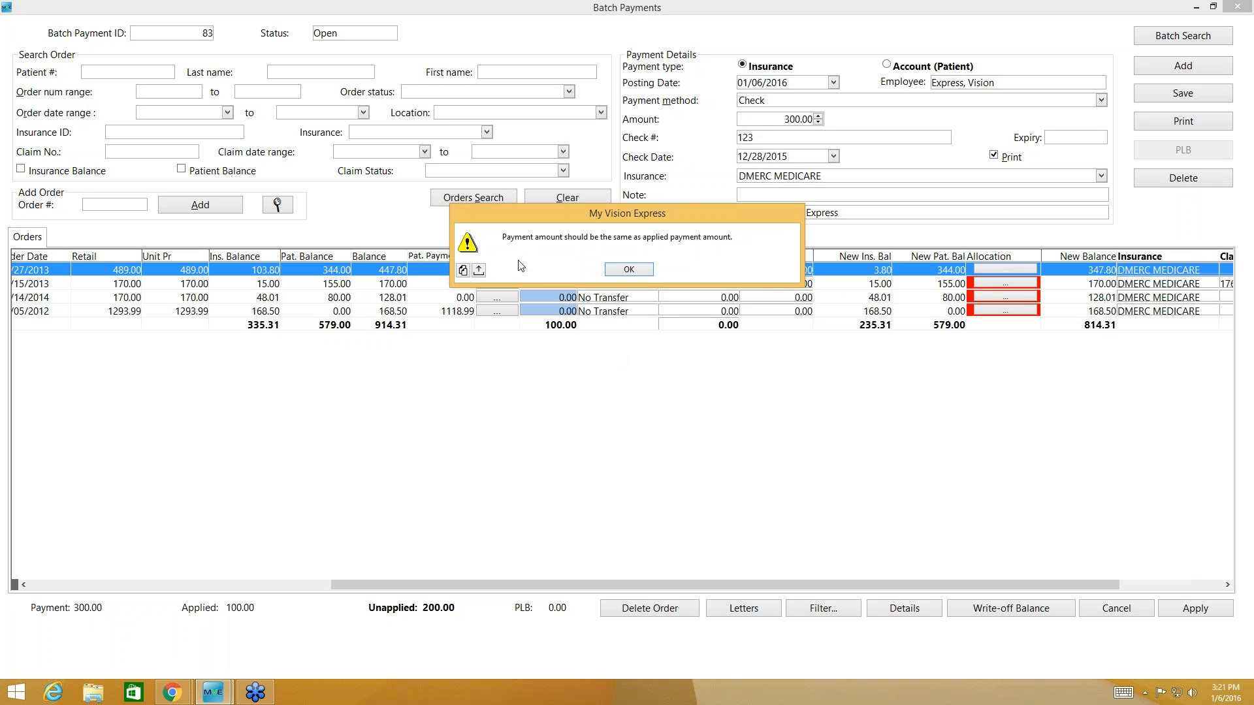
{"action": "left_click_drag", "start_coordinate": [506, 238], "coordinate": [754, 257]}
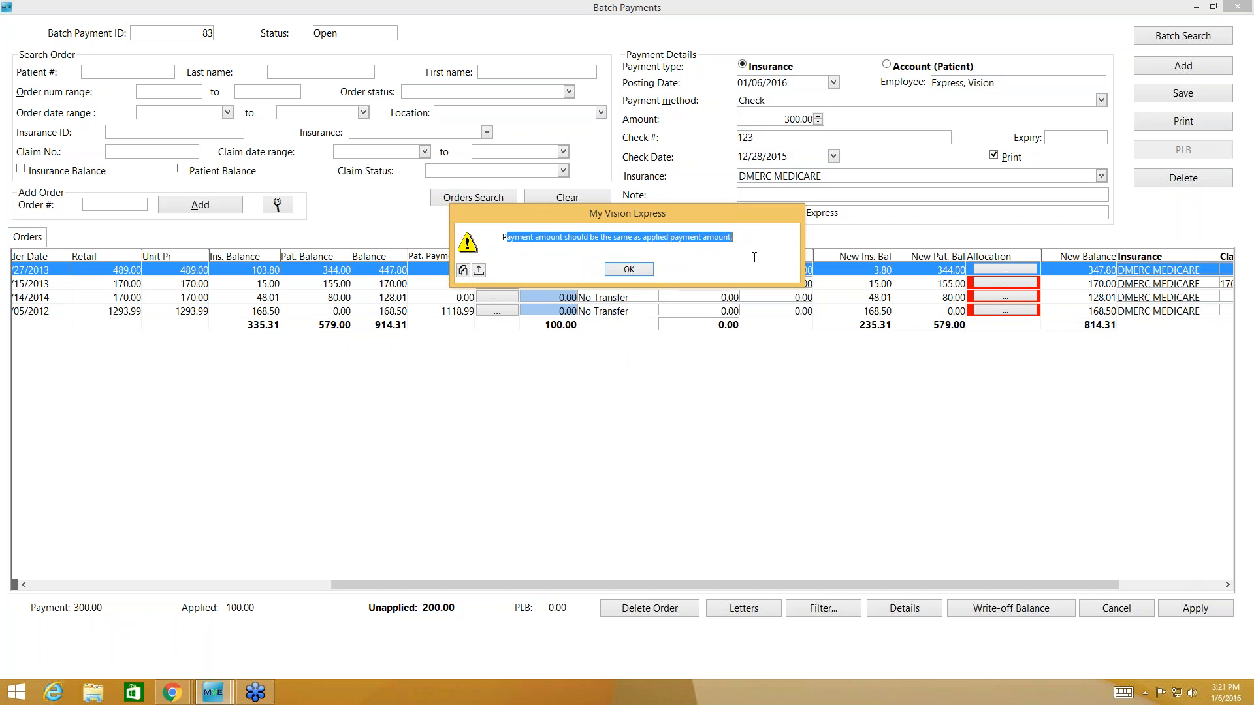
{"action": "left_click", "coordinate": [628, 269]}
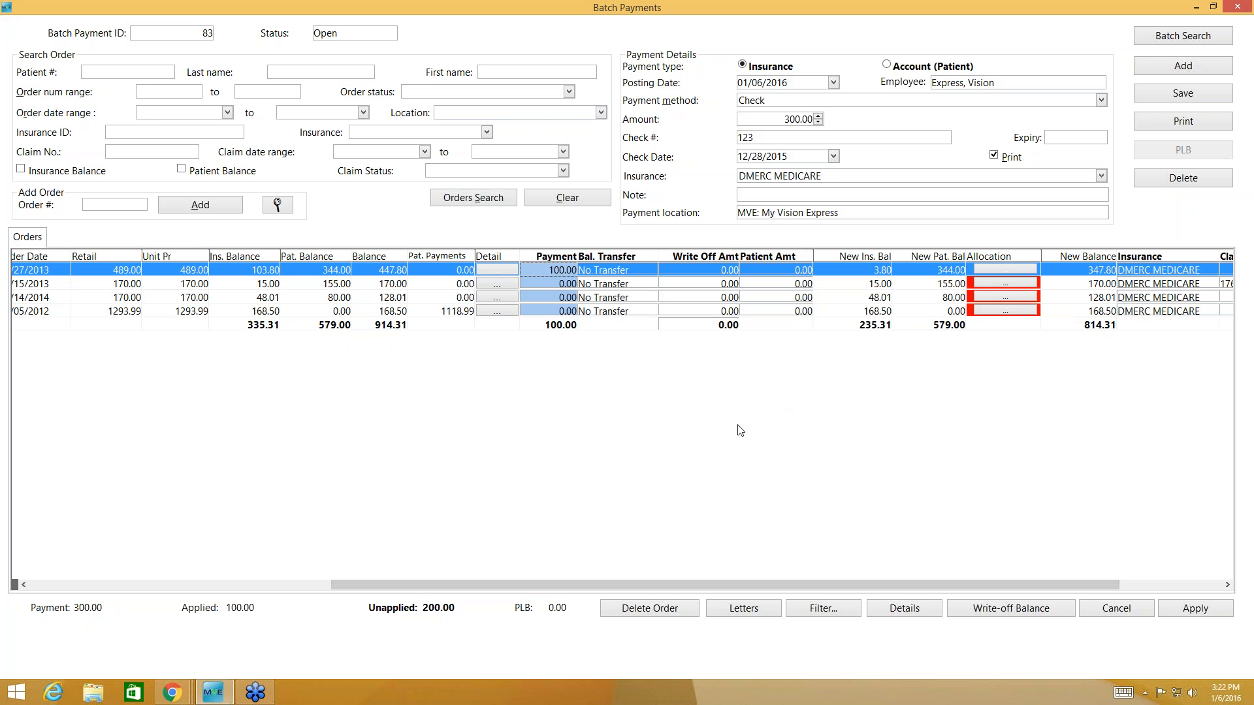
- Close the batch payment and save its changes
{"action": "left_click", "coordinate": [556, 285]}
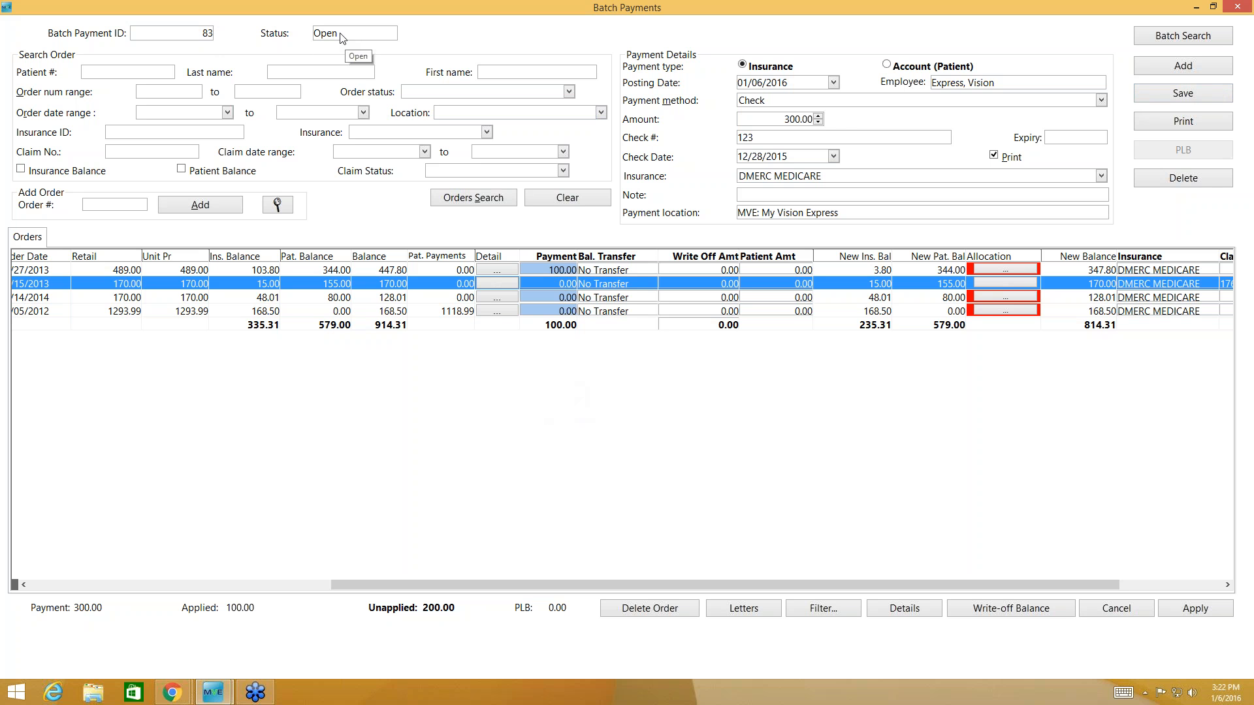
{"action": "left_click", "coordinate": [1239, 8]}
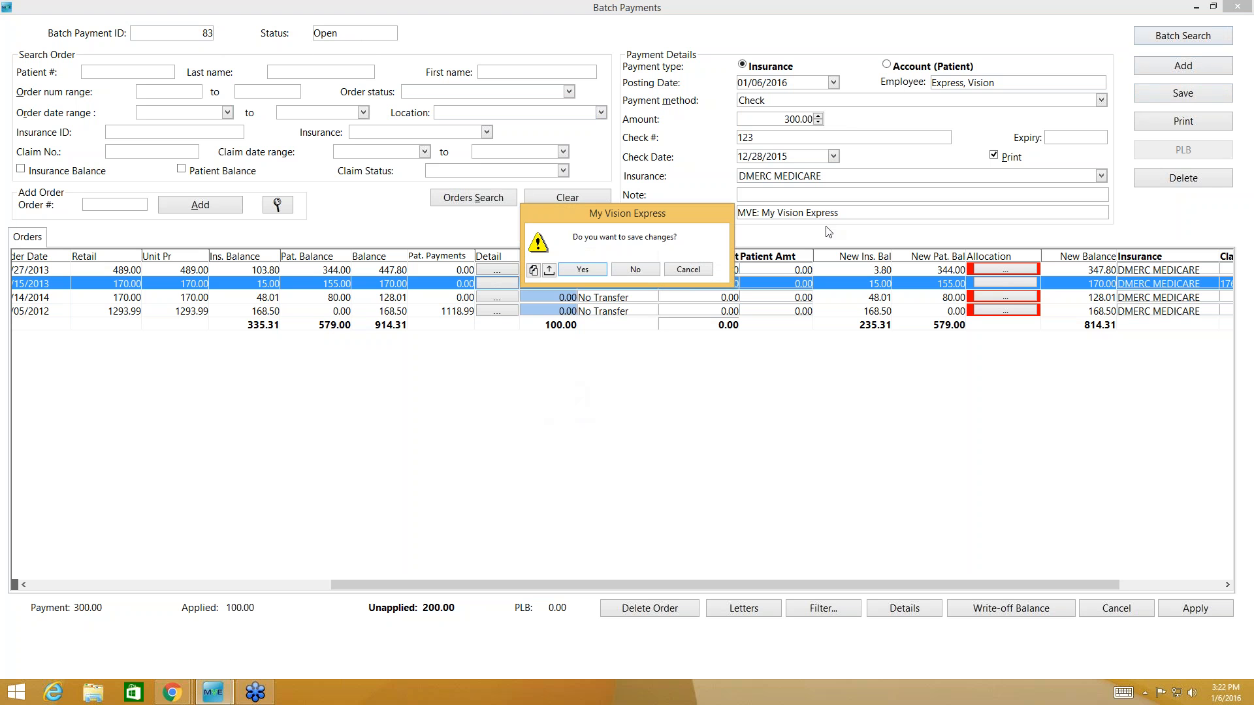
{"action": "left_click", "coordinate": [580, 269]}
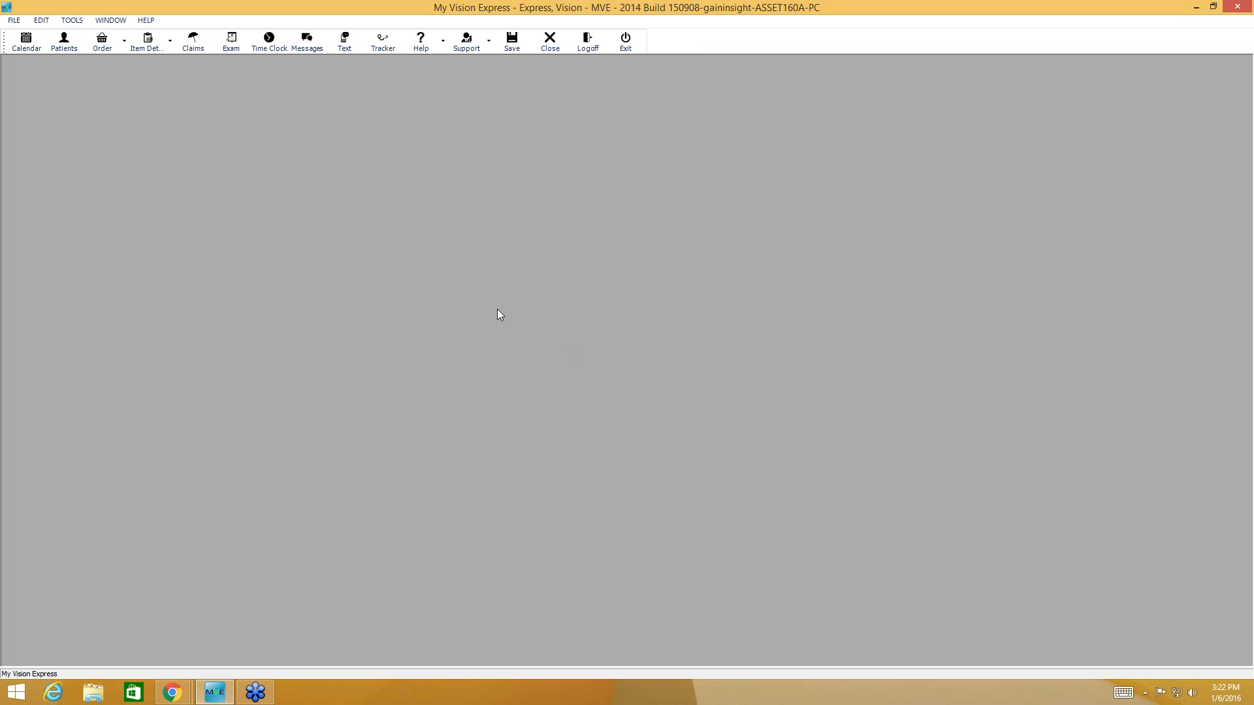
- Reopen Batch Payments and bring up the search for existing batches
{"action": "left_click", "coordinate": [14, 20]}
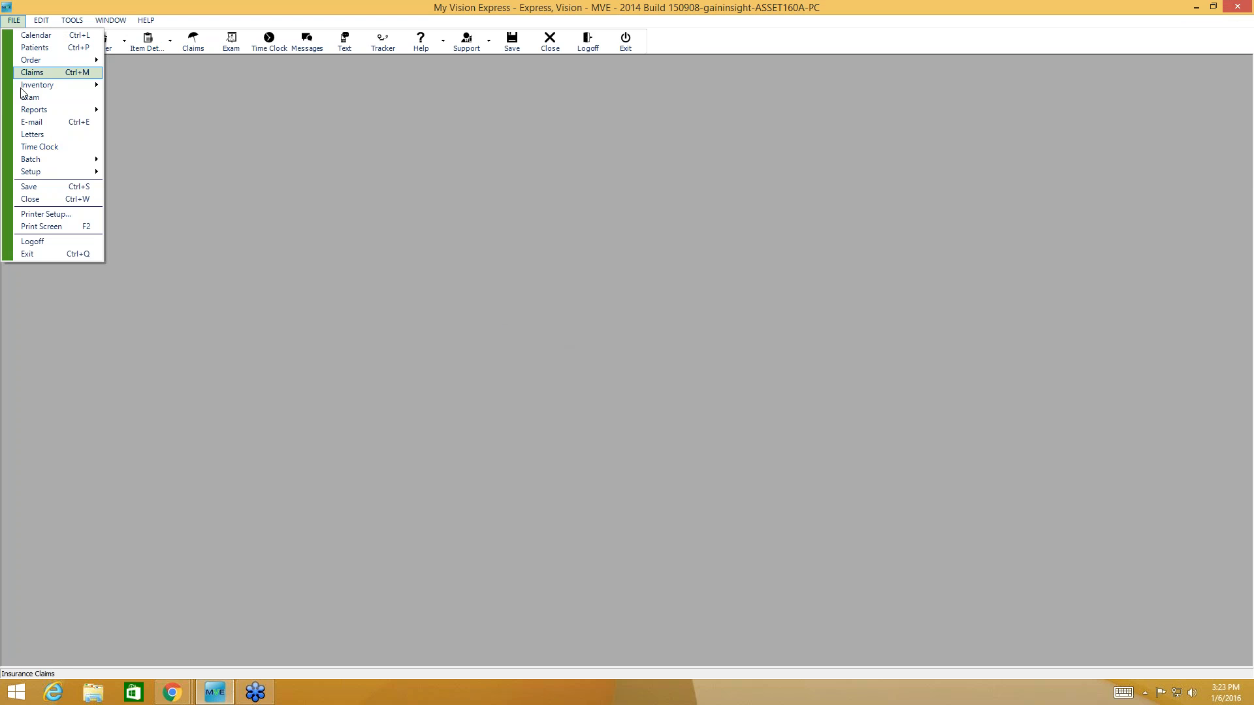
{"action": "mouse_move", "coordinate": [39, 159]}
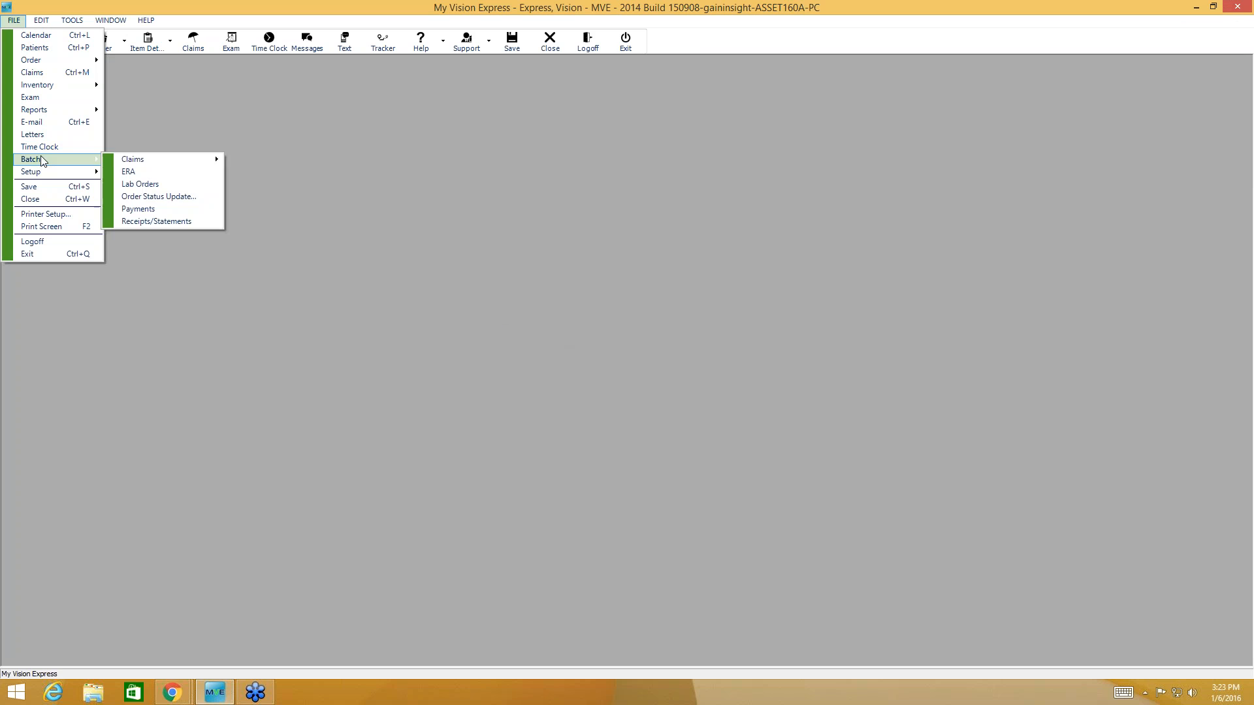
{"action": "left_click", "coordinate": [139, 208]}
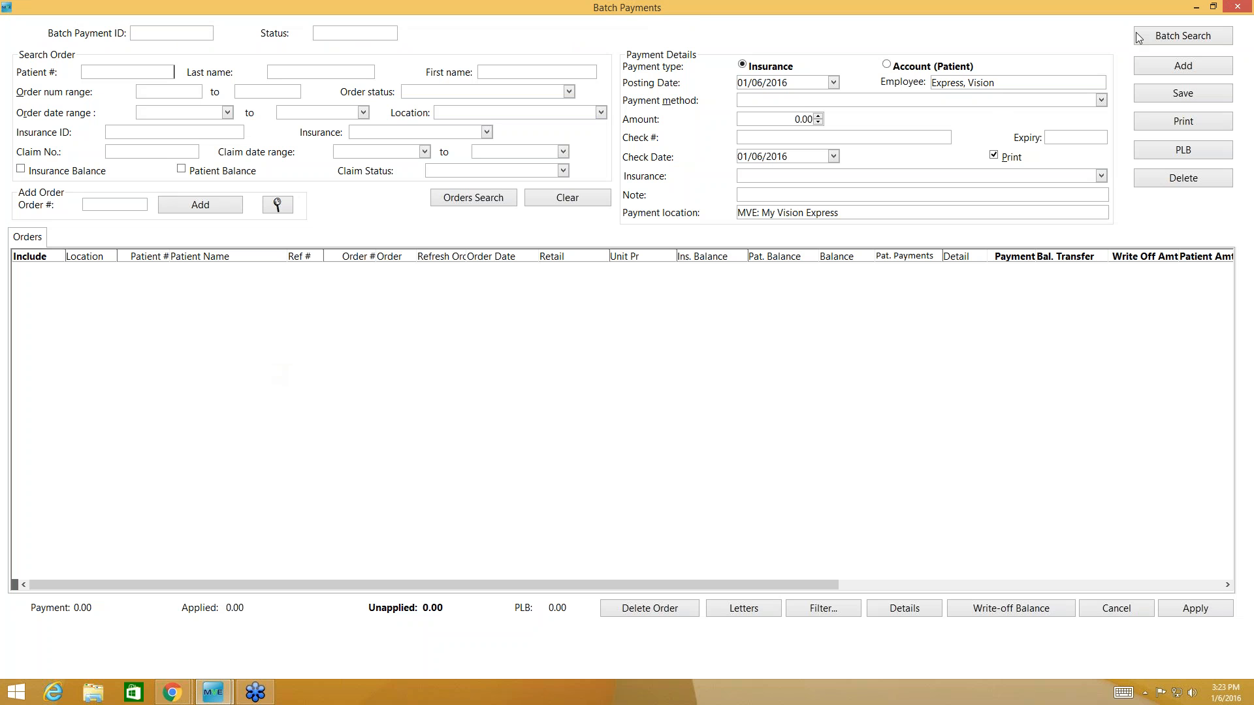
{"action": "left_click", "coordinate": [1172, 40]}
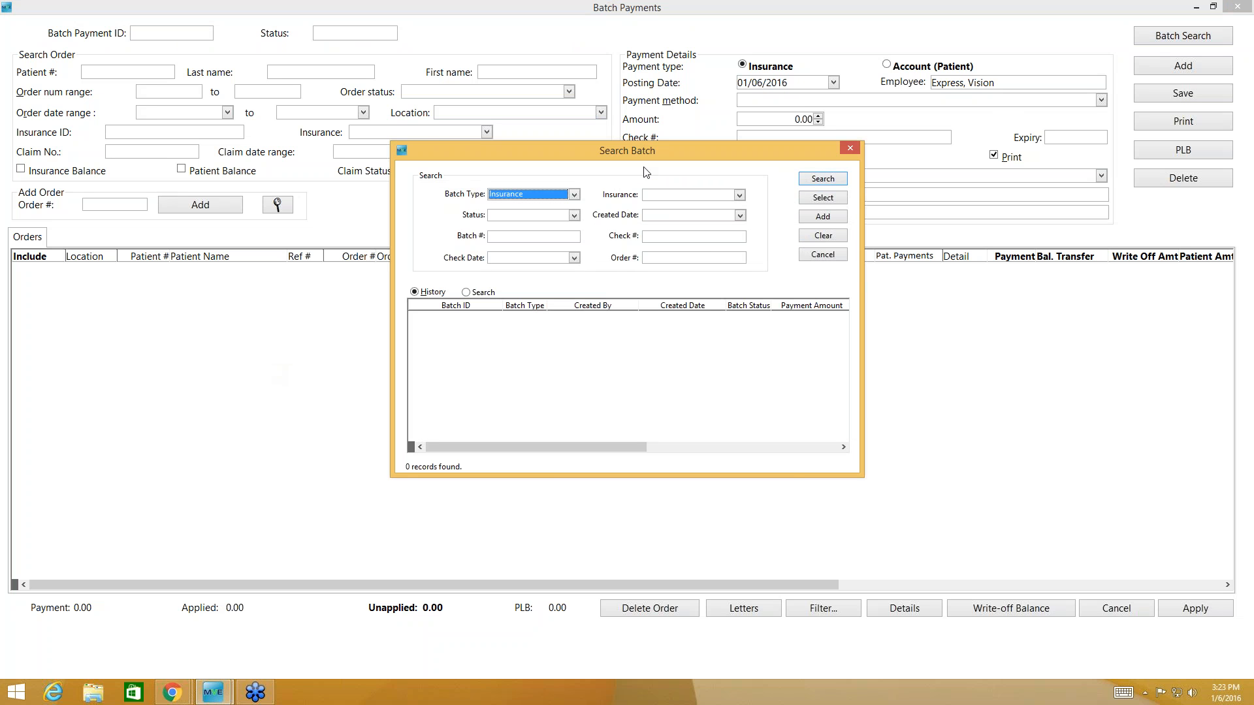
- Search for insurance batches with status Open and insurance DMERC MEDICARE, and open the batch created 01/06/2016
{"action": "left_click", "coordinate": [574, 216]}
{"action": "left_click", "coordinate": [506, 241]}
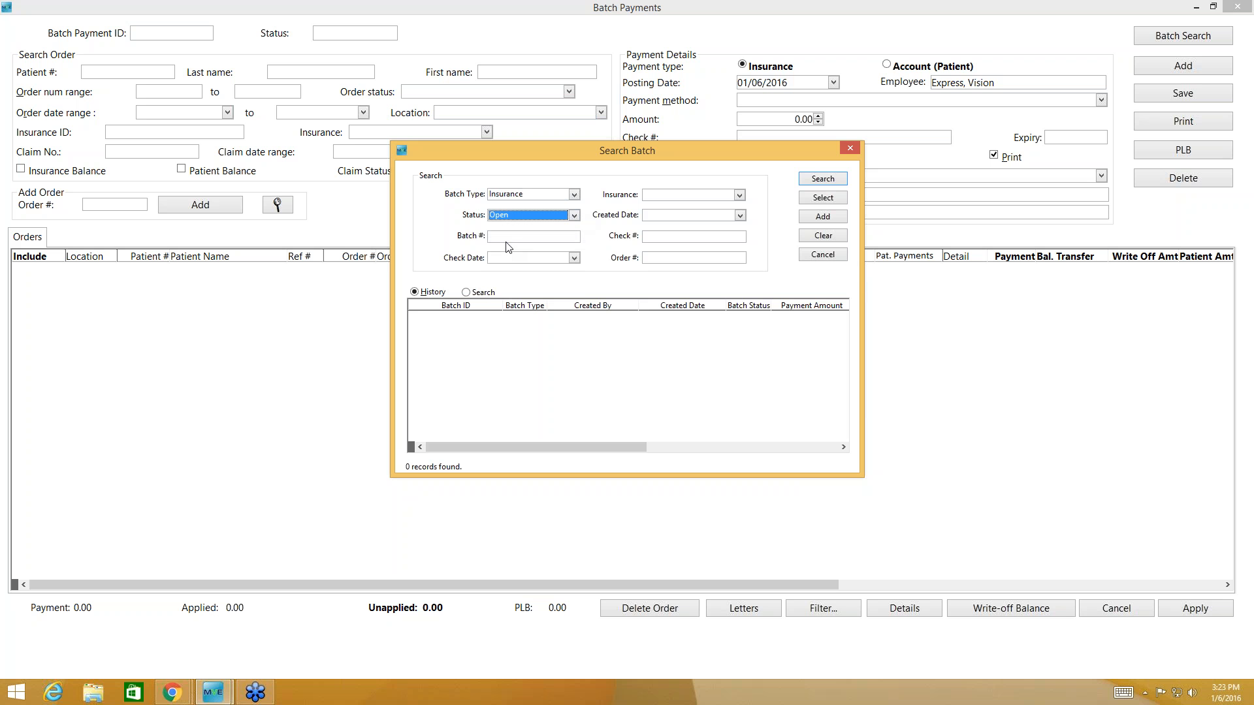
{"action": "left_click", "coordinate": [739, 194]}
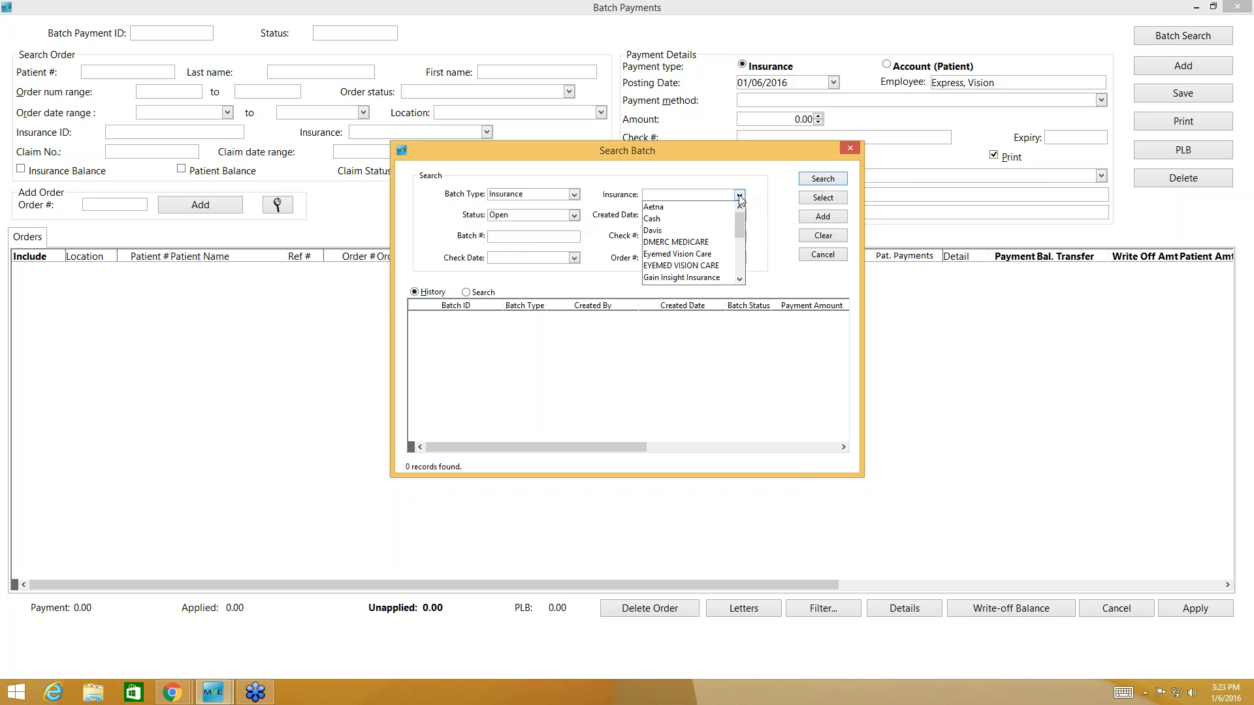
{"action": "left_click", "coordinate": [669, 243]}
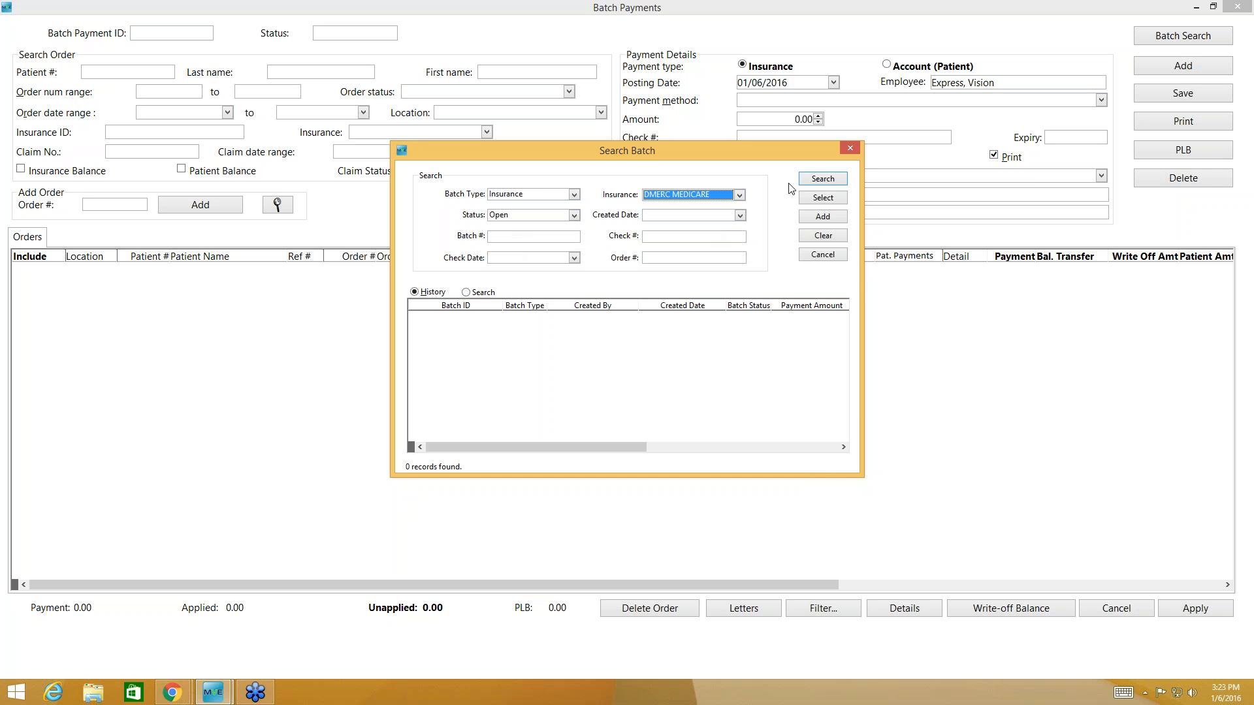
{"action": "left_click", "coordinate": [811, 181]}
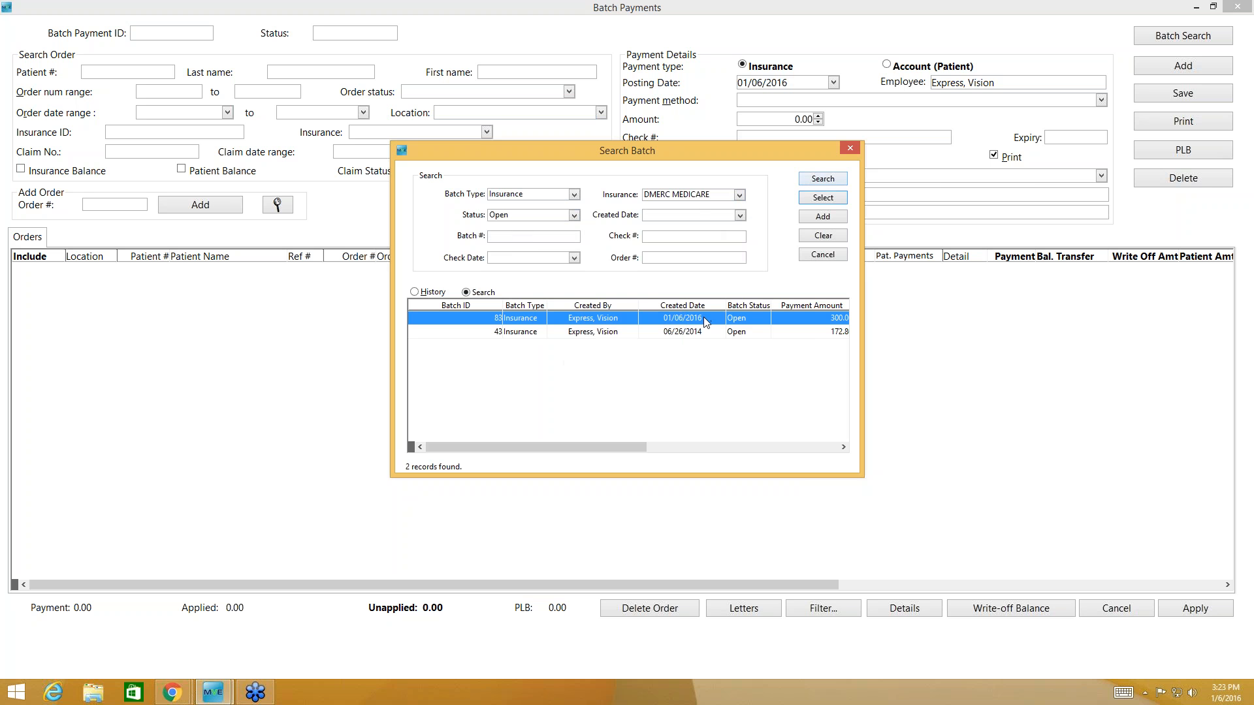
{"action": "double_click", "coordinate": [498, 321]}
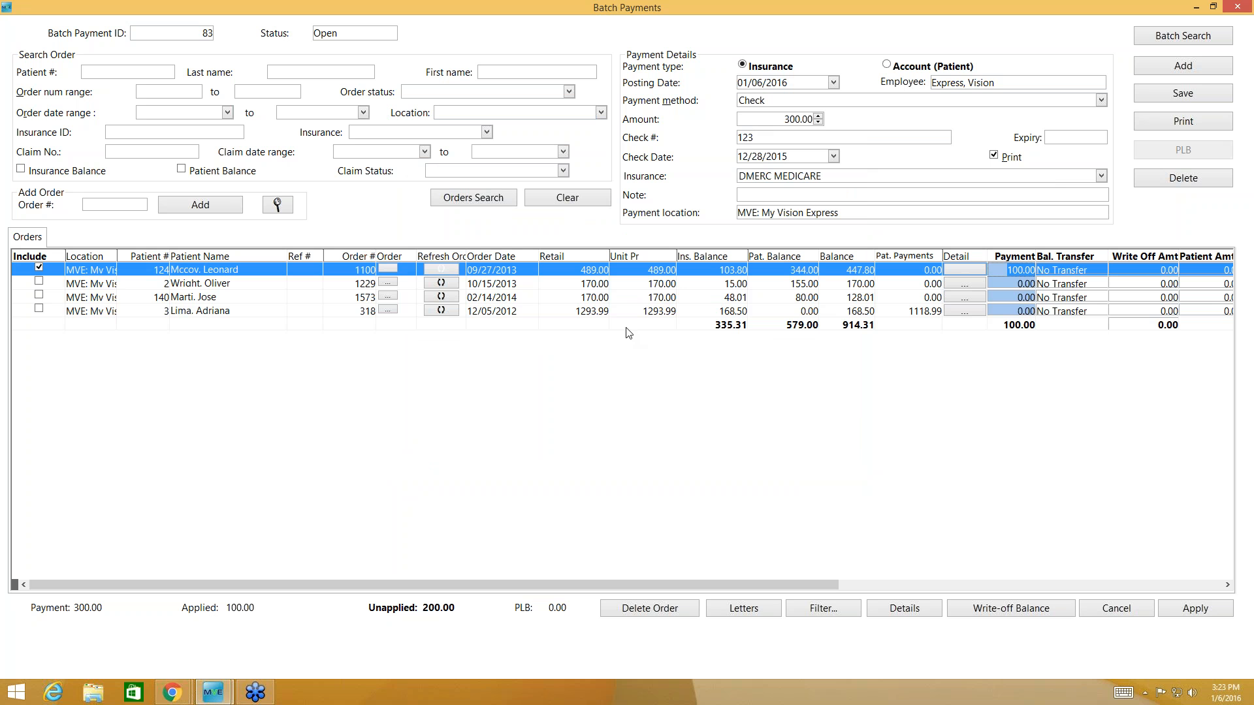
- Set the balance transfer of the 09/27/2013 order to Write-Off
{"action": "left_click_drag", "start_coordinate": [816, 586], "coordinate": [1013, 582]}
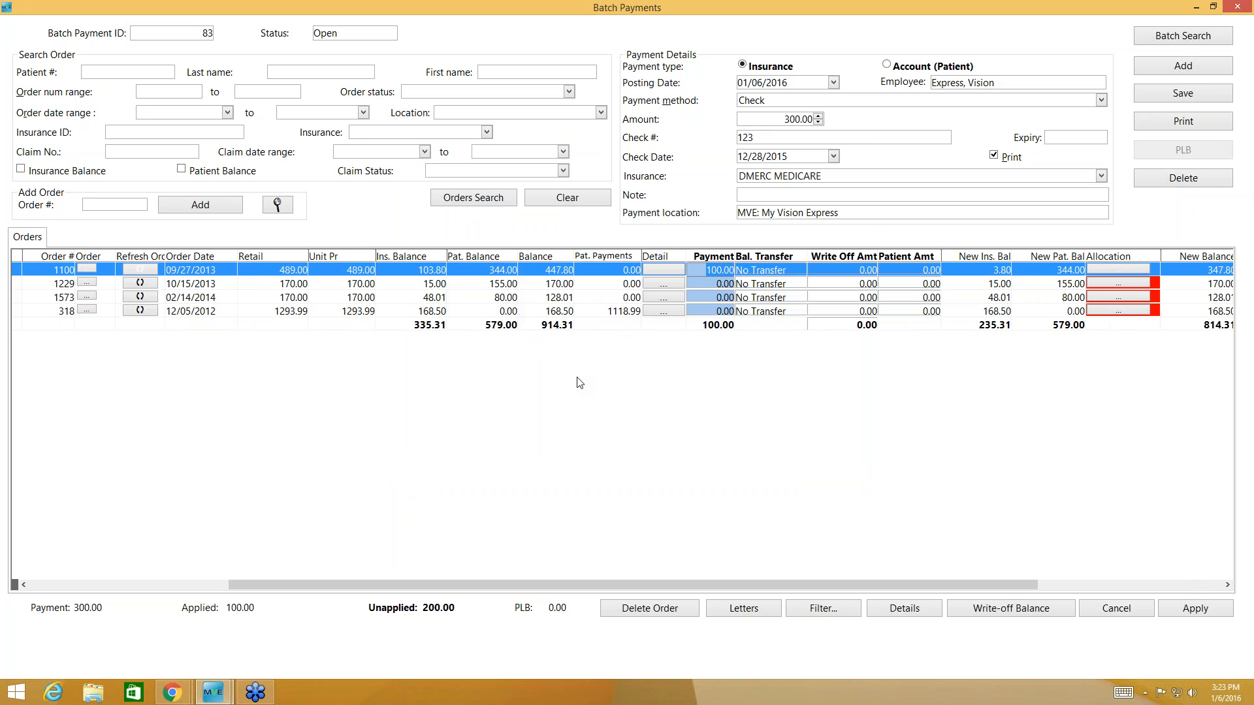
{"action": "left_click_drag", "start_coordinate": [285, 583], "coordinate": [86, 583]}
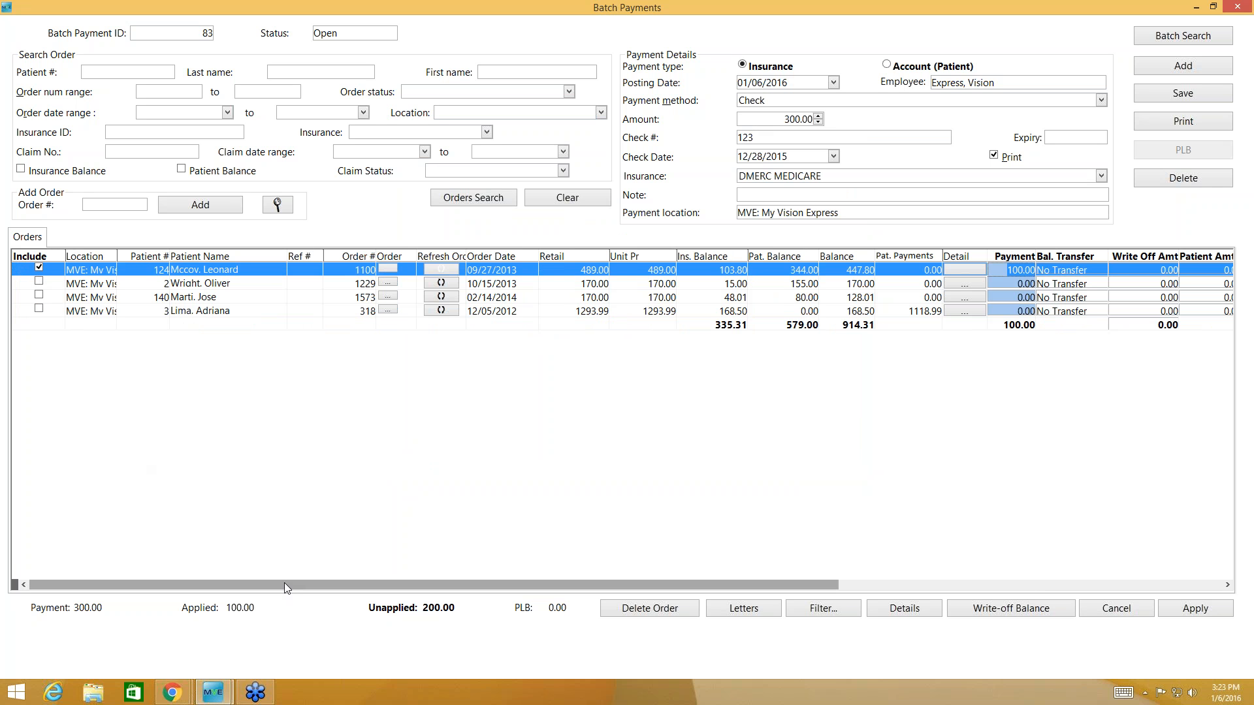
{"action": "left_click_drag", "start_coordinate": [284, 582], "coordinate": [582, 563]}
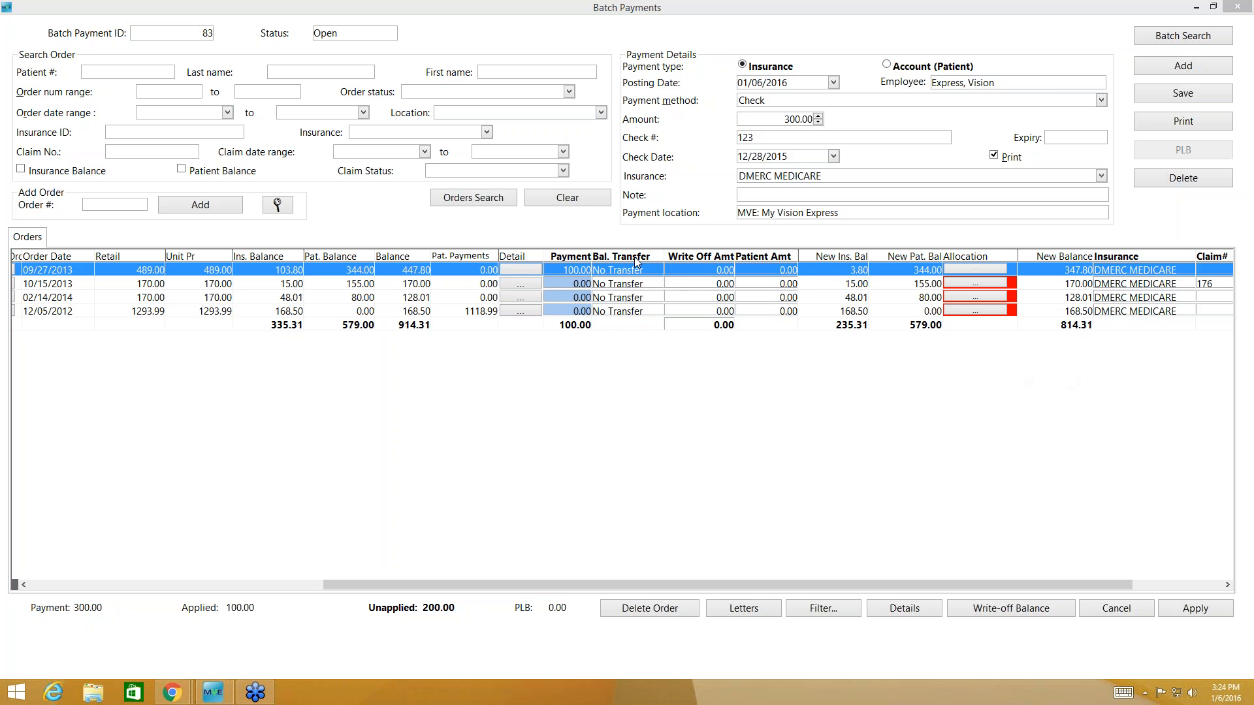
{"action": "left_click", "coordinate": [652, 273]}
{"action": "left_click", "coordinate": [656, 270]}
{"action": "left_click", "coordinate": [624, 304]}
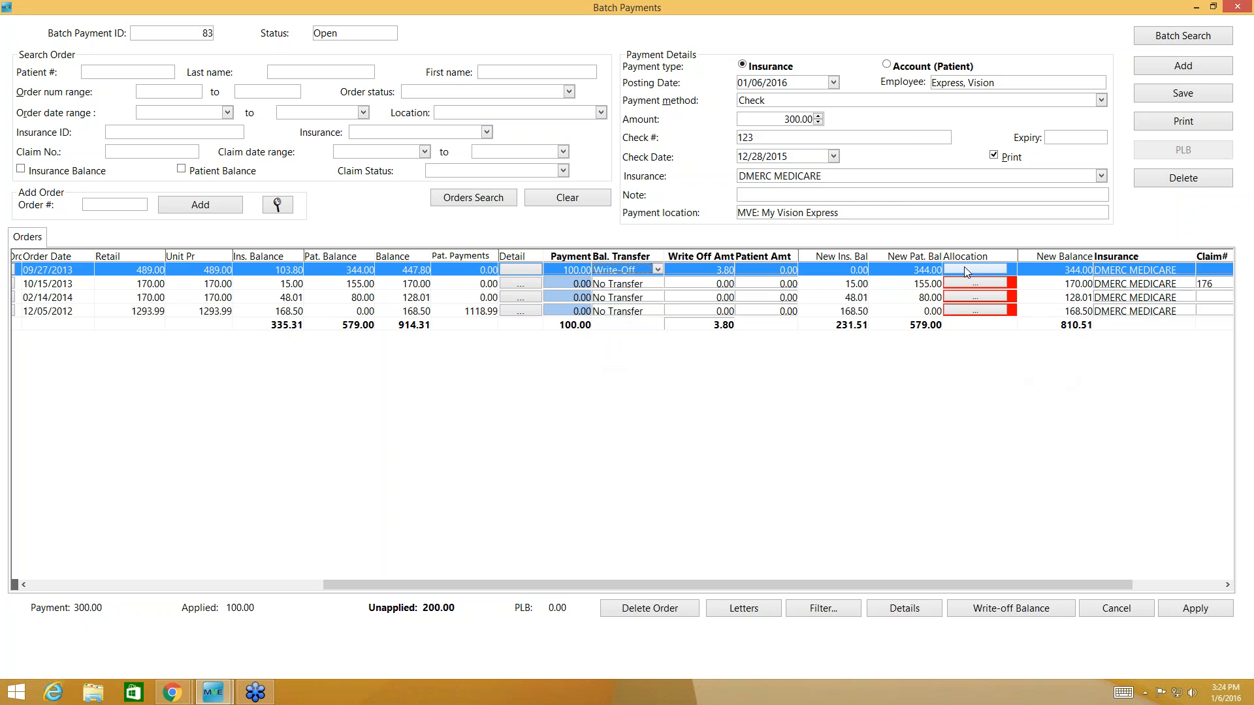
- Review the item-level payment and write-off allocation of the 09/27/2013 order and accept it
{"action": "left_click", "coordinate": [983, 269]}
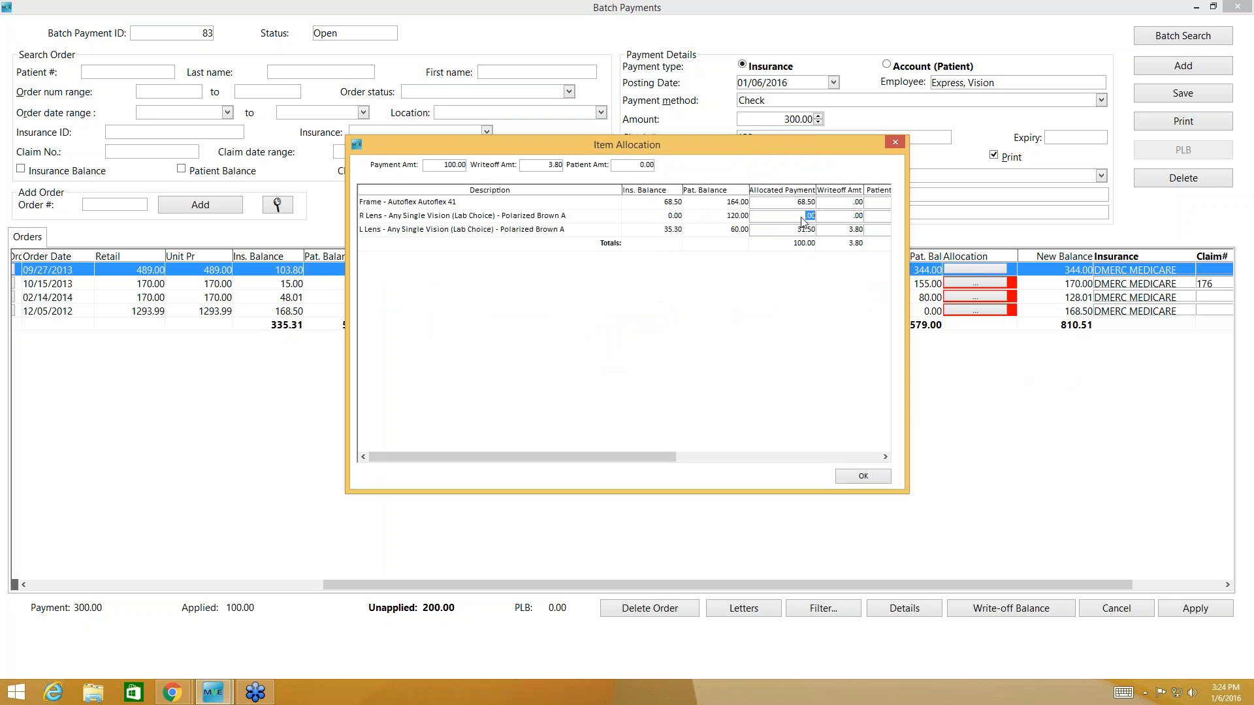
{"action": "left_click", "coordinate": [803, 231]}
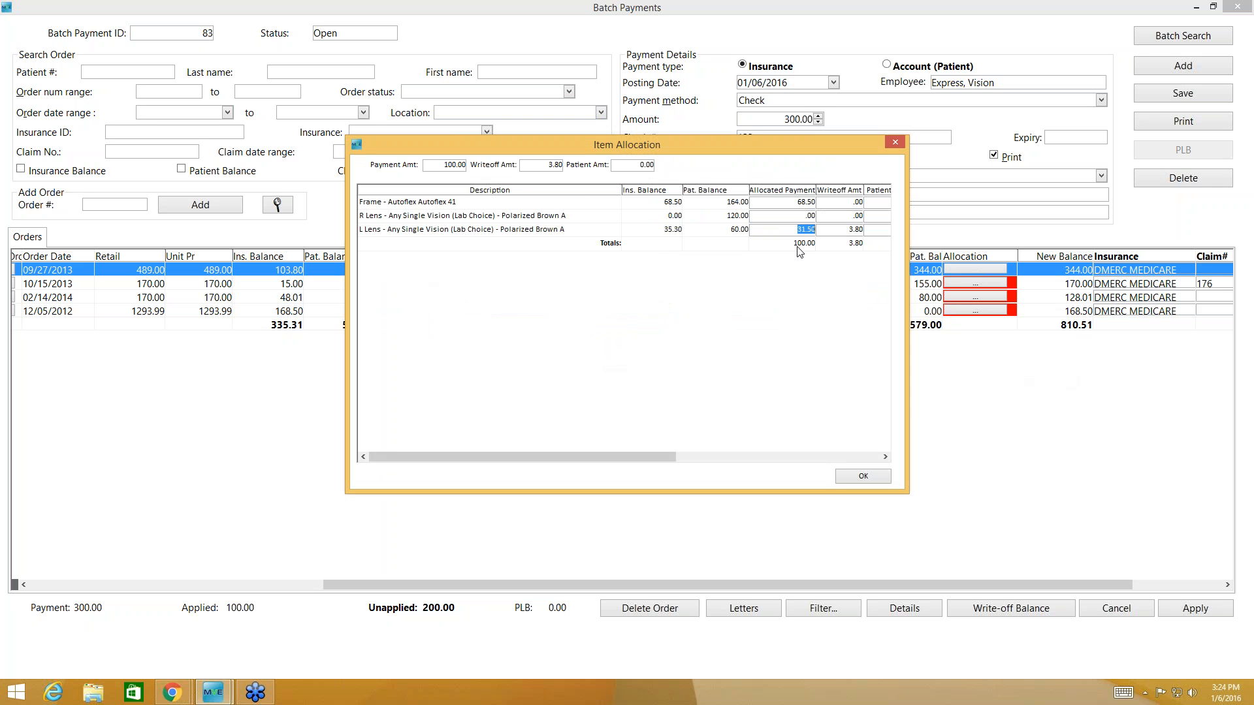
{"action": "left_click", "coordinate": [851, 232]}
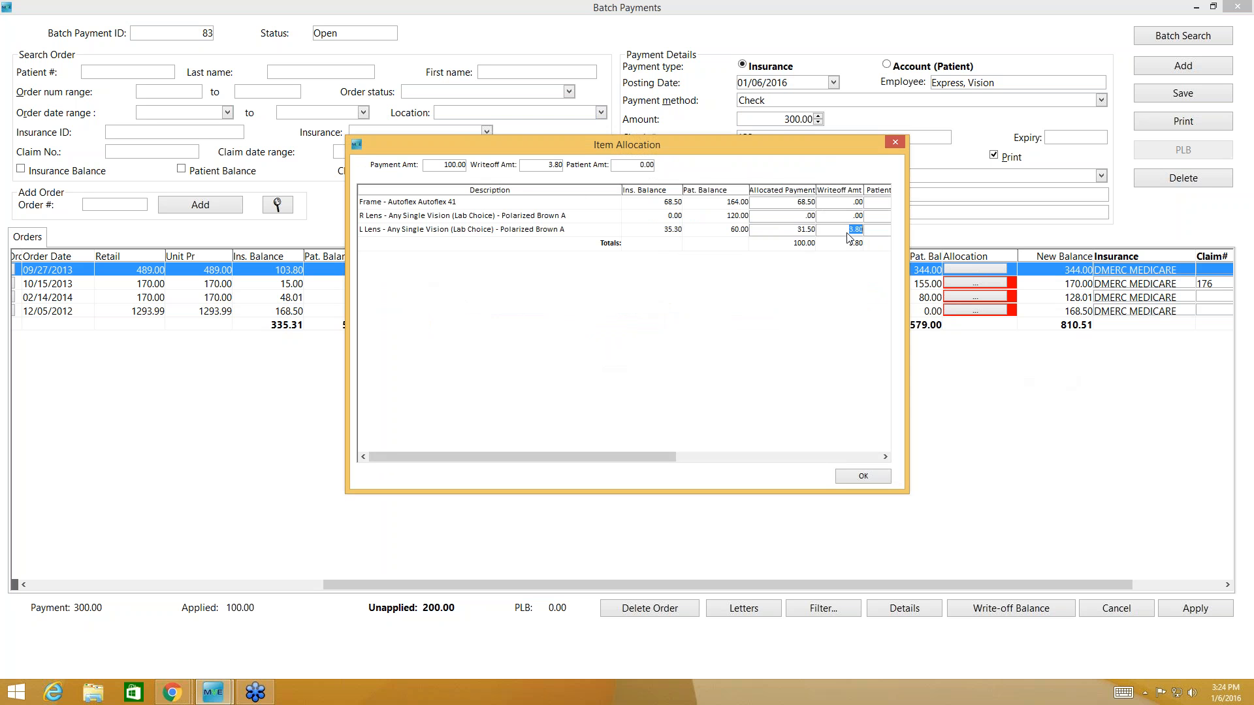
{"action": "left_click", "coordinate": [803, 230]}
{"action": "left_click", "coordinate": [804, 204]}
{"action": "left_click", "coordinate": [803, 231]}
{"action": "left_click", "coordinate": [863, 476]}
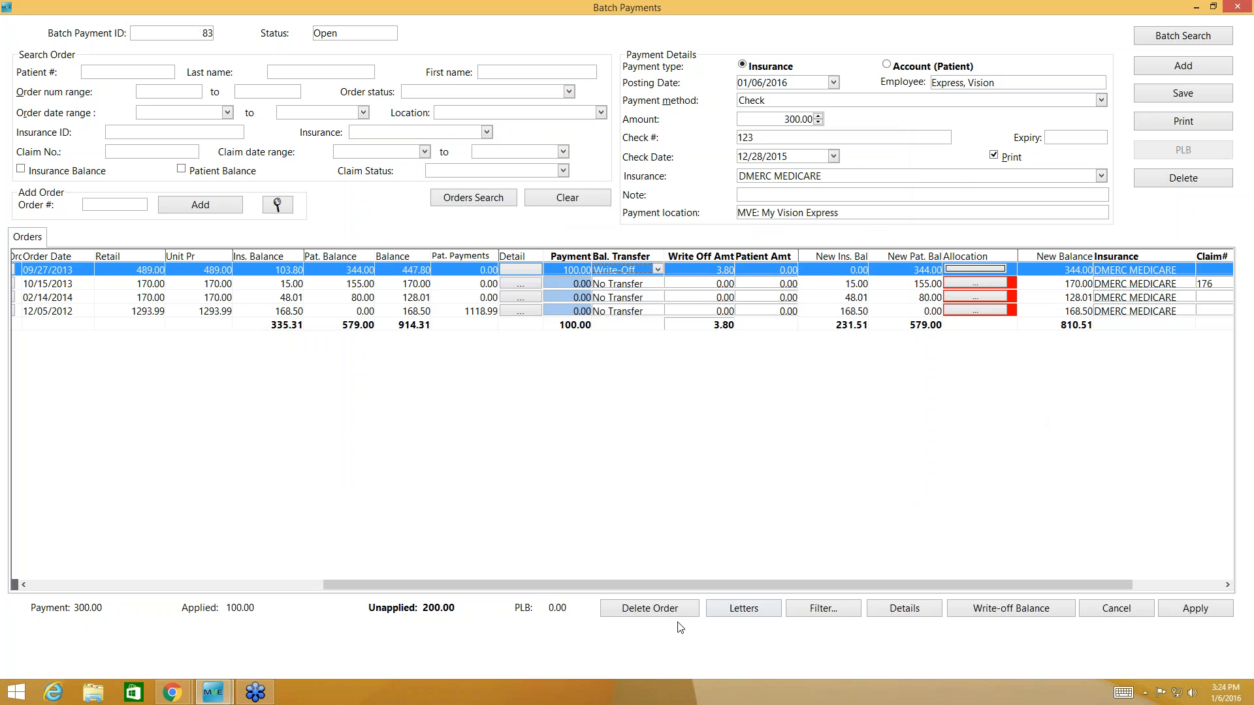
- View the charge details of the 09/27/2013 order, close them and select the 10/15/2013 order
{"action": "left_click", "coordinate": [905, 609]}
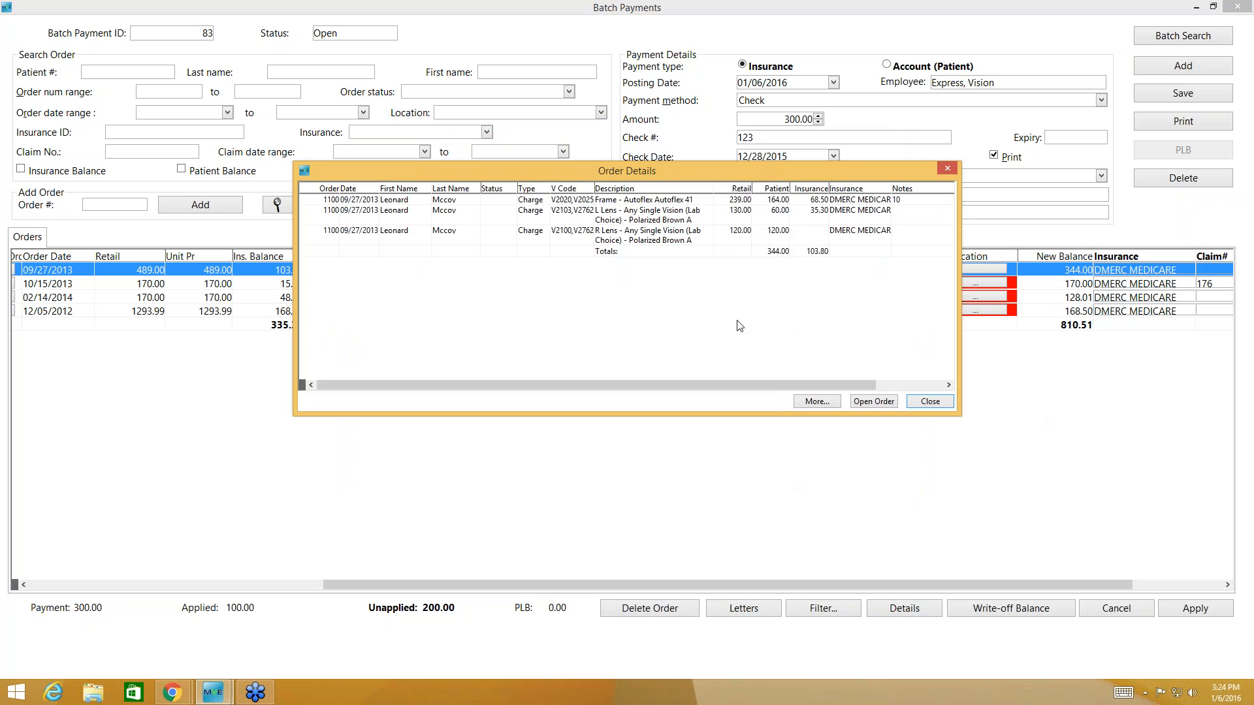
{"action": "left_click", "coordinate": [930, 401]}
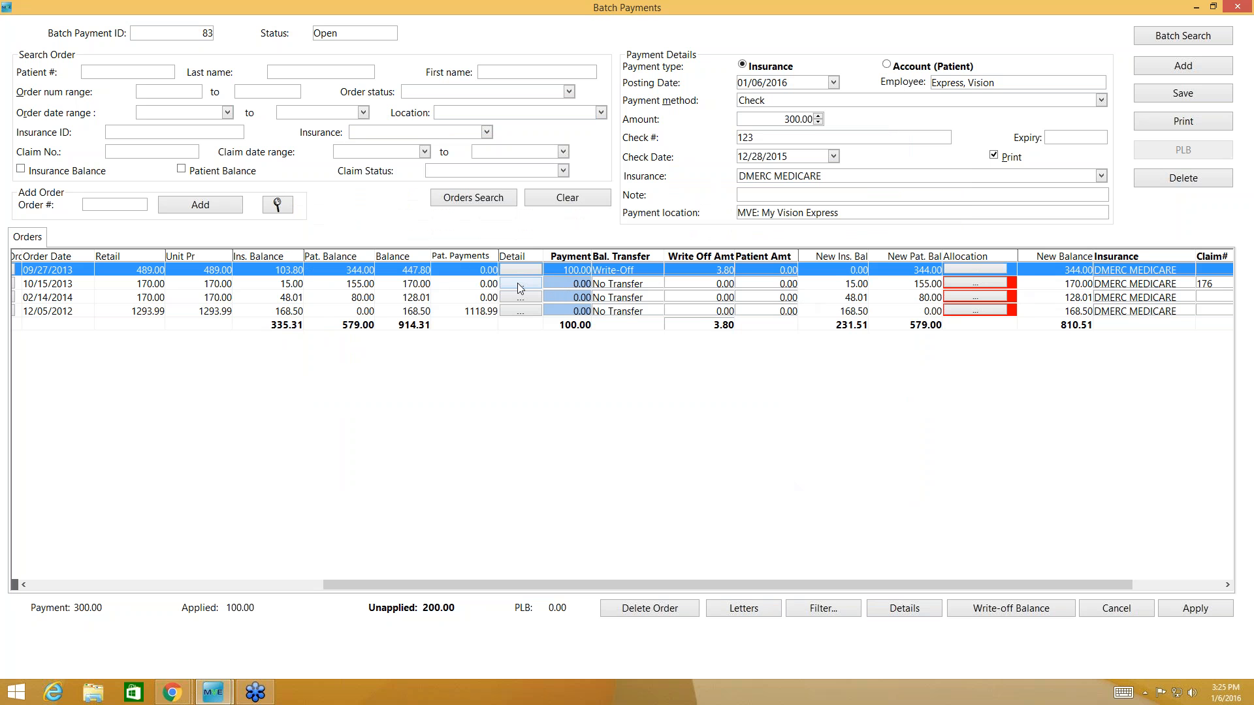
{"action": "left_click", "coordinate": [308, 289]}
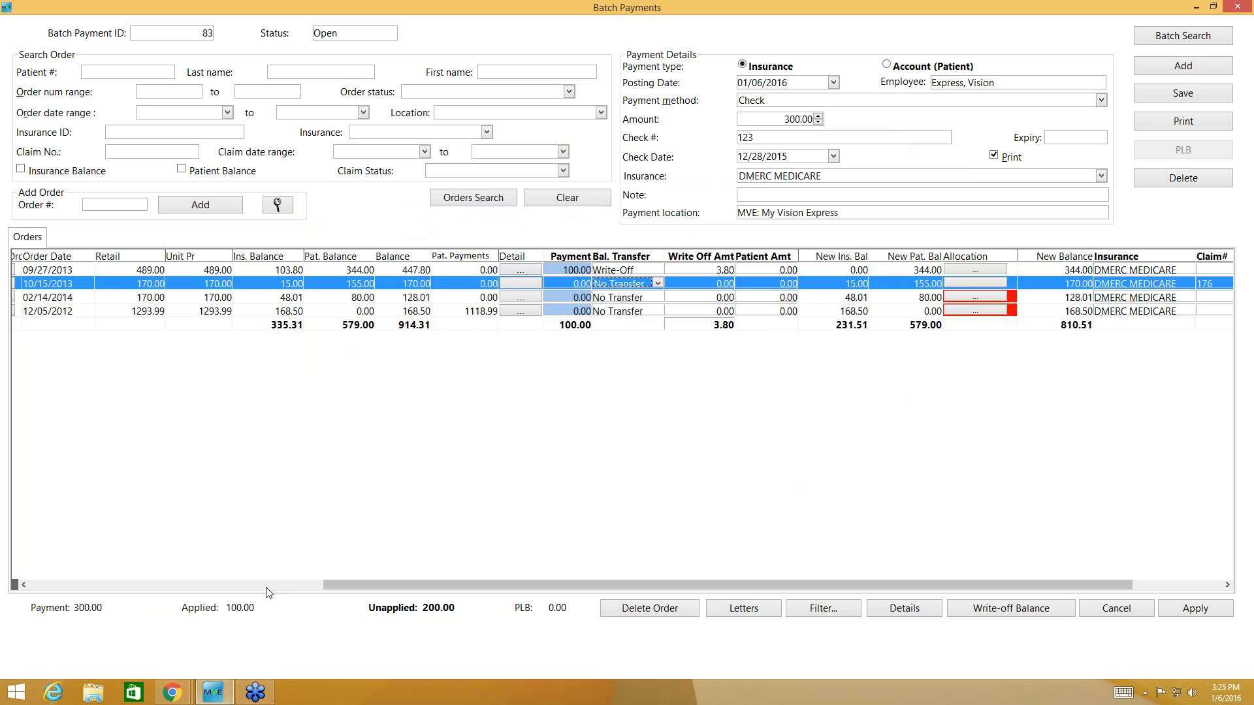
- Include the 10/15/2013 order in the batch payment
{"action": "left_click_drag", "start_coordinate": [326, 584], "coordinate": [20, 591]}
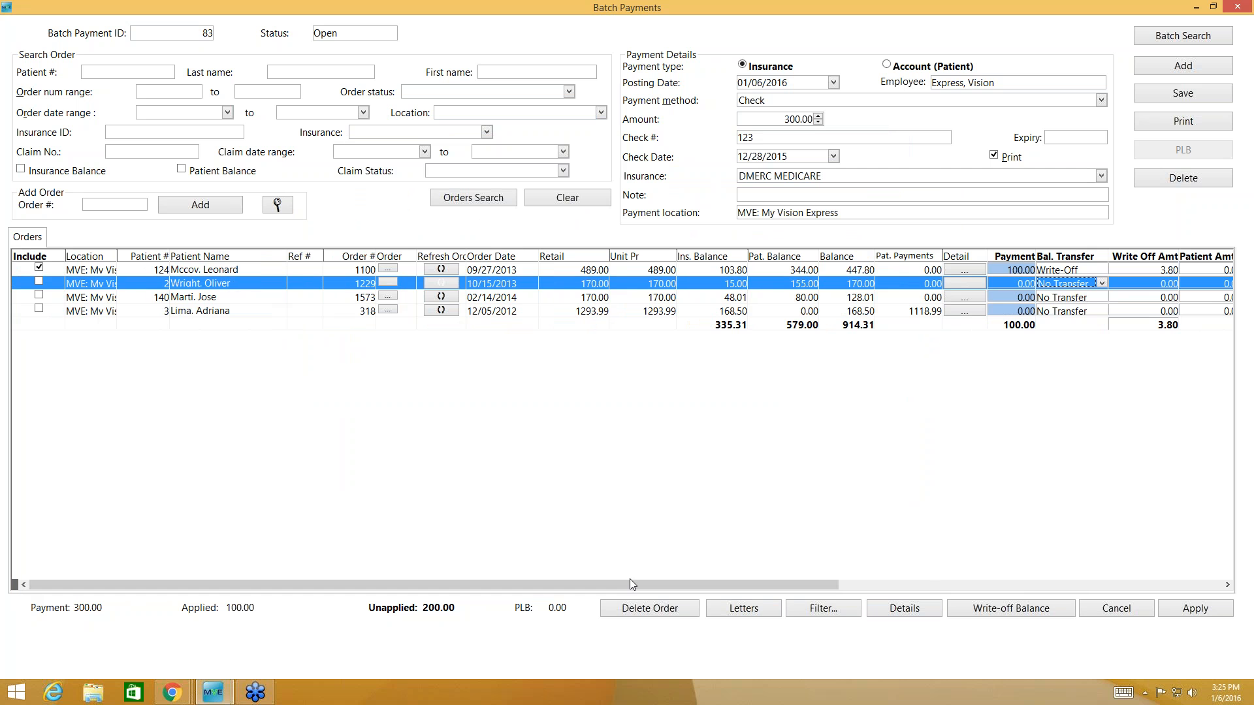
{"action": "left_click_drag", "start_coordinate": [631, 583], "coordinate": [834, 562]}
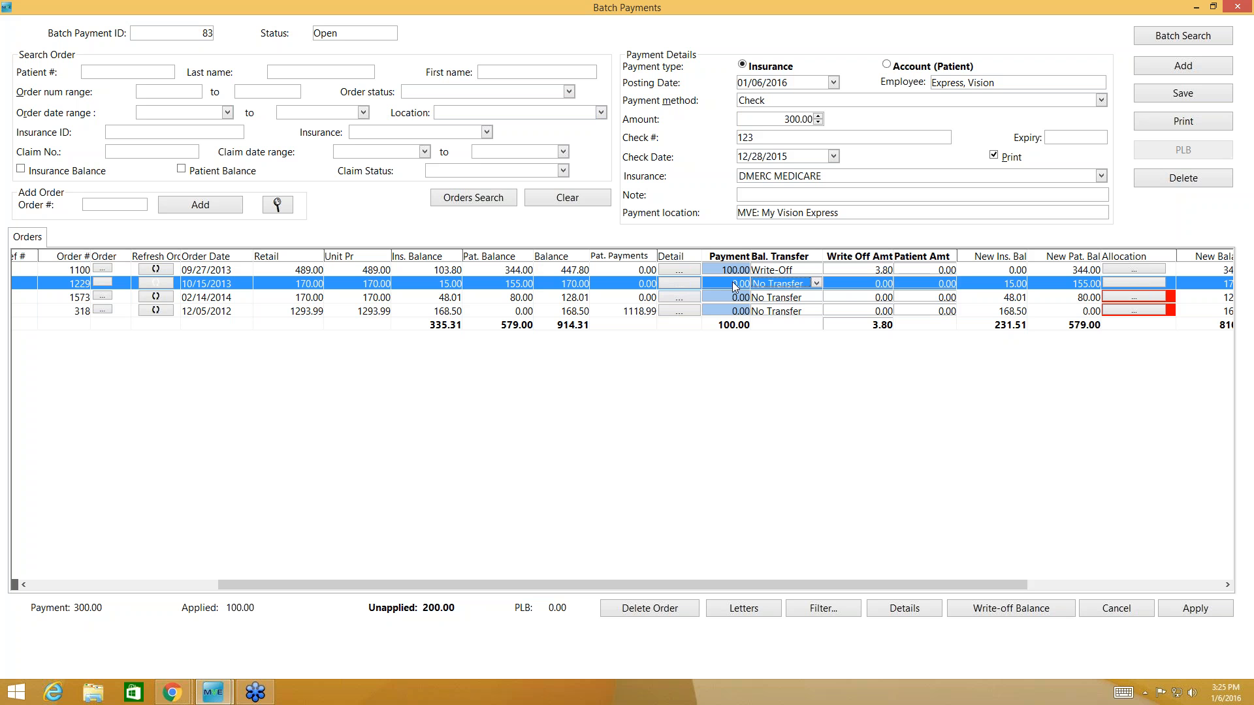
{"action": "left_click", "coordinate": [137, 584]}
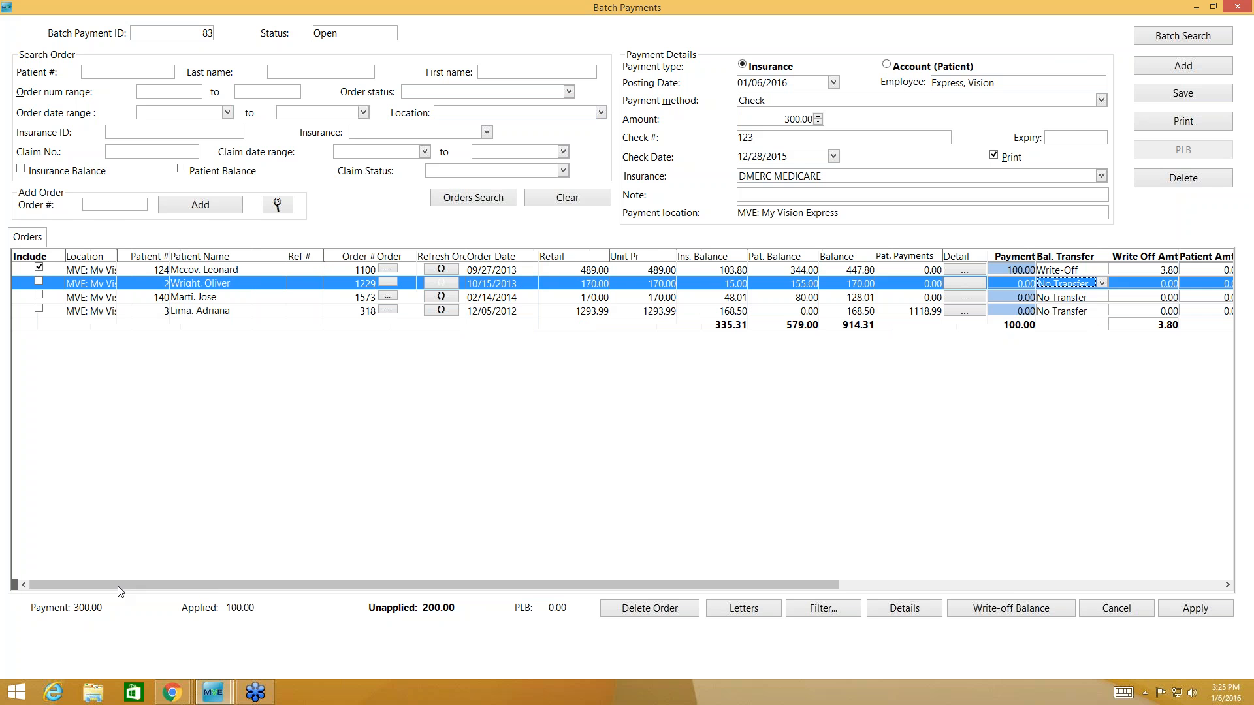
{"action": "left_click", "coordinate": [39, 282]}
{"action": "mouse_move", "coordinate": [52, 586]}
{"action": "left_mouse_down"}
{"action": "mouse_move", "coordinate": [87, 588]}
{"action": "mouse_move", "coordinate": [28, 586]}
{"action": "left_mouse_up"}
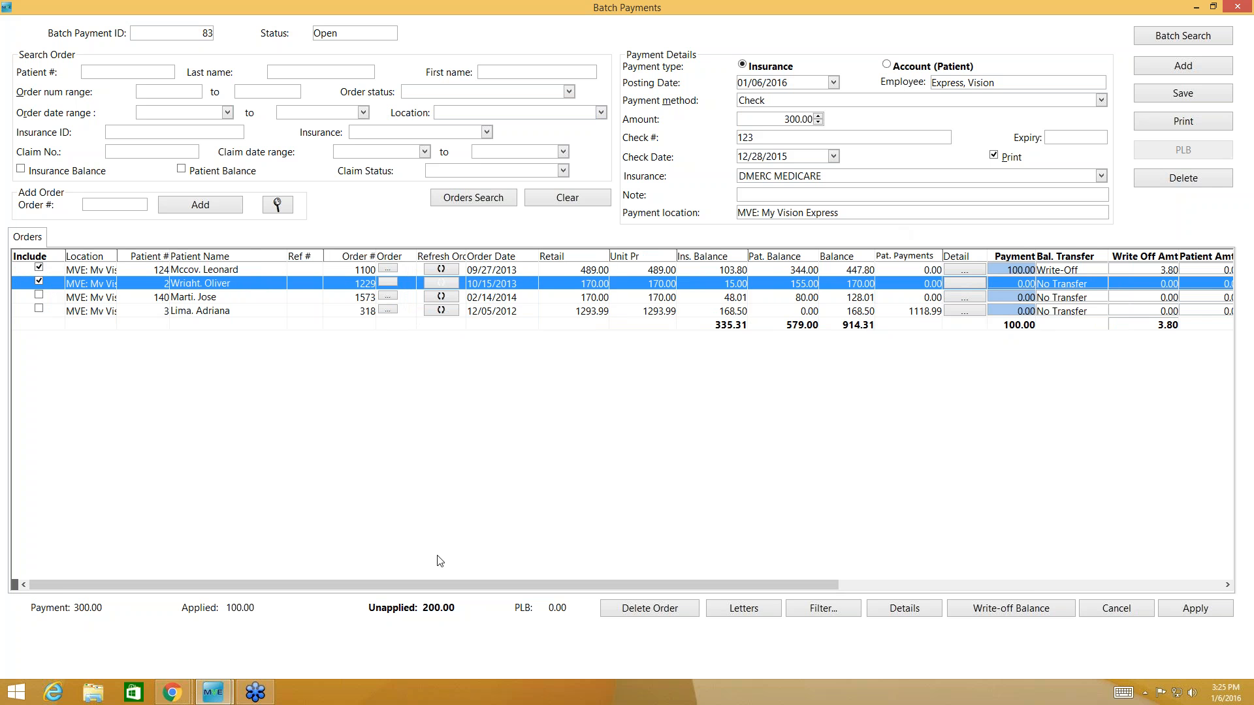
- Set the balance transfer of the 10/15/2013 order to Patient
{"action": "left_click_drag", "start_coordinate": [653, 586], "coordinate": [859, 587]}
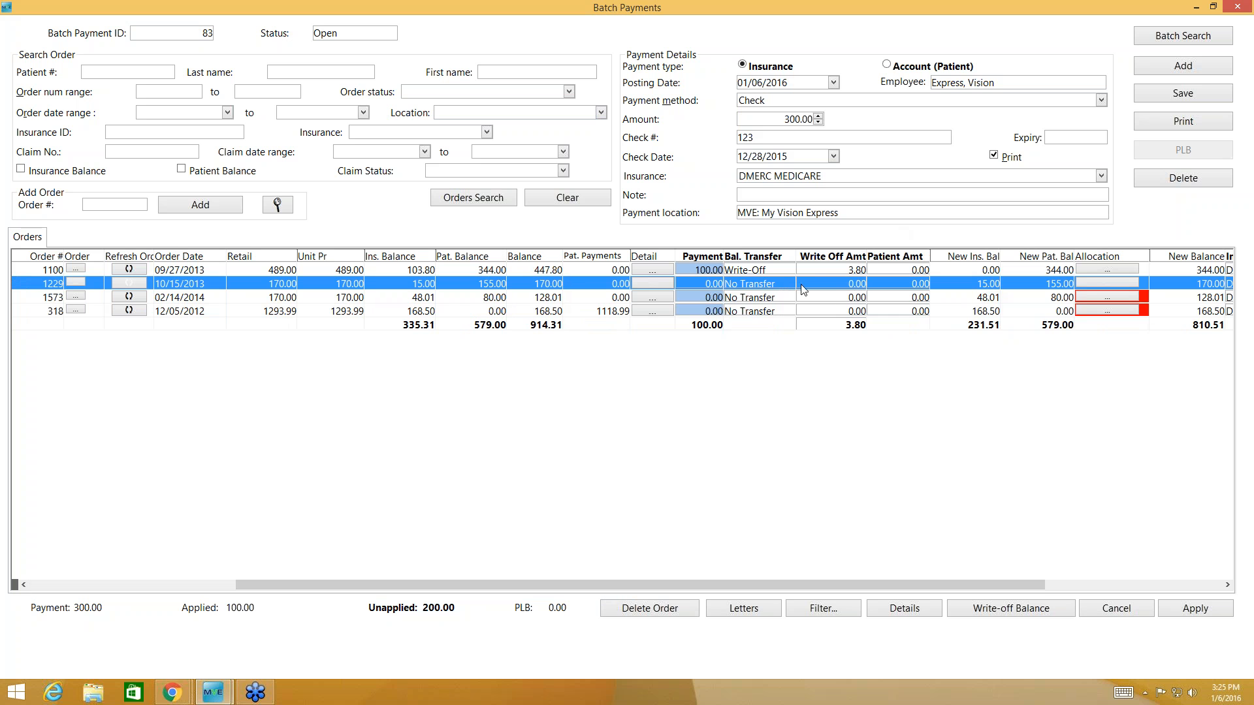
{"action": "left_click", "coordinate": [784, 285]}
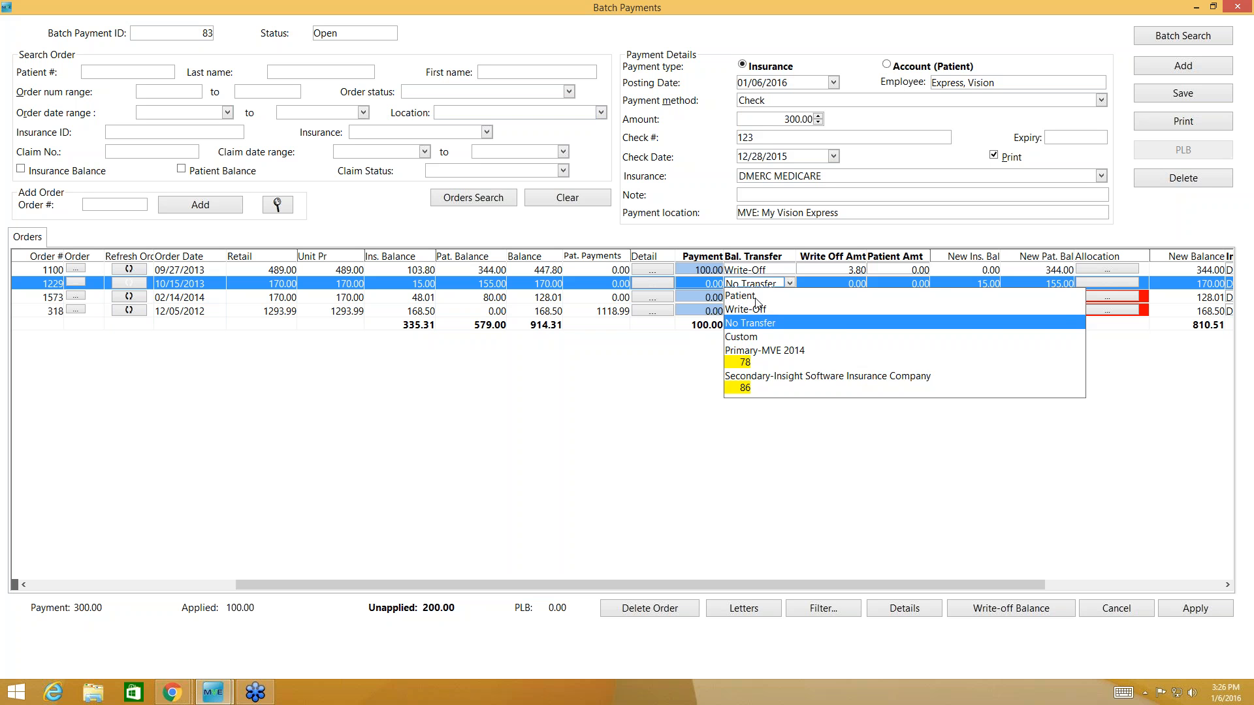
{"action": "left_click", "coordinate": [757, 297]}
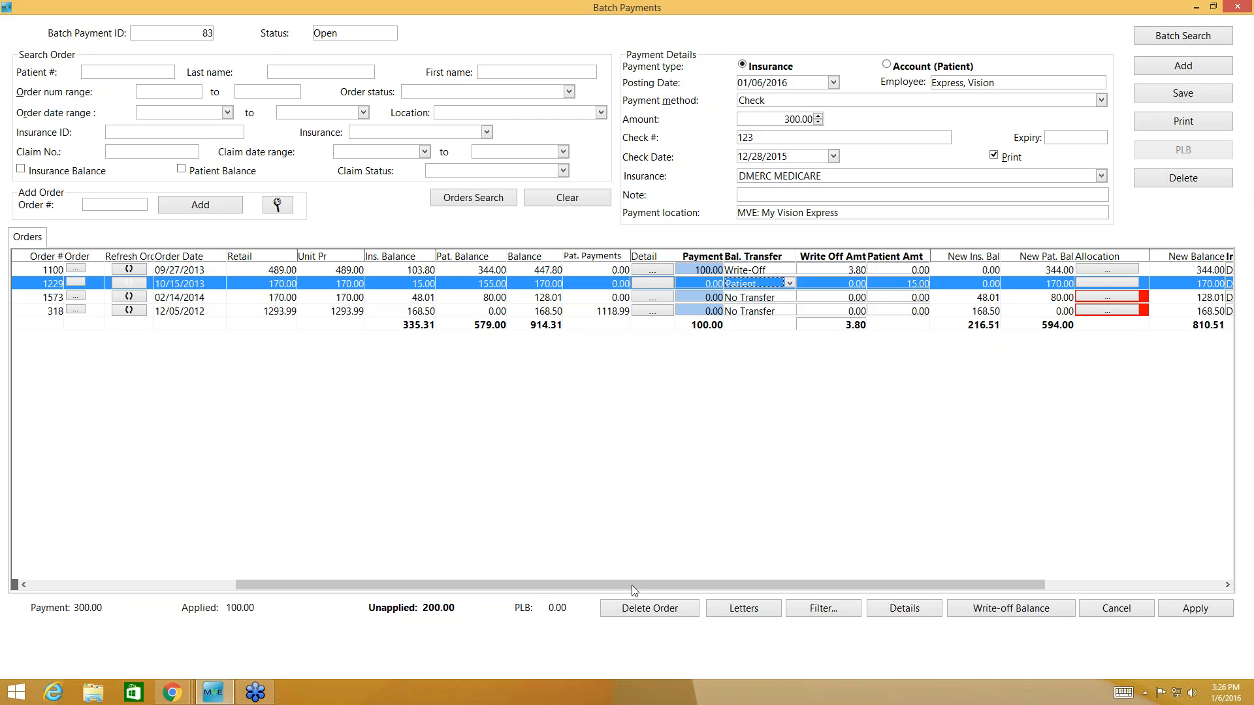
- Review the item-level allocation of the 10/15/2013 order and accept it
{"action": "left_click_drag", "start_coordinate": [636, 586], "coordinate": [727, 589]}
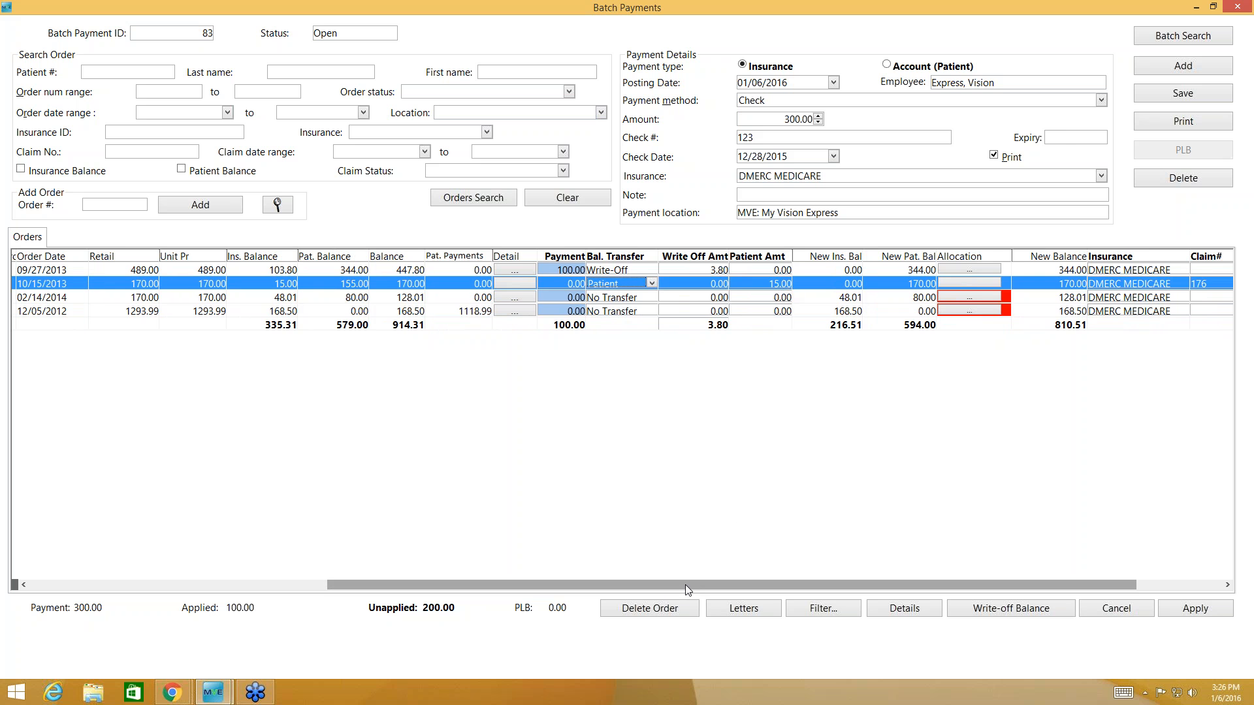
{"action": "left_click_drag", "start_coordinate": [684, 585], "coordinate": [781, 592]}
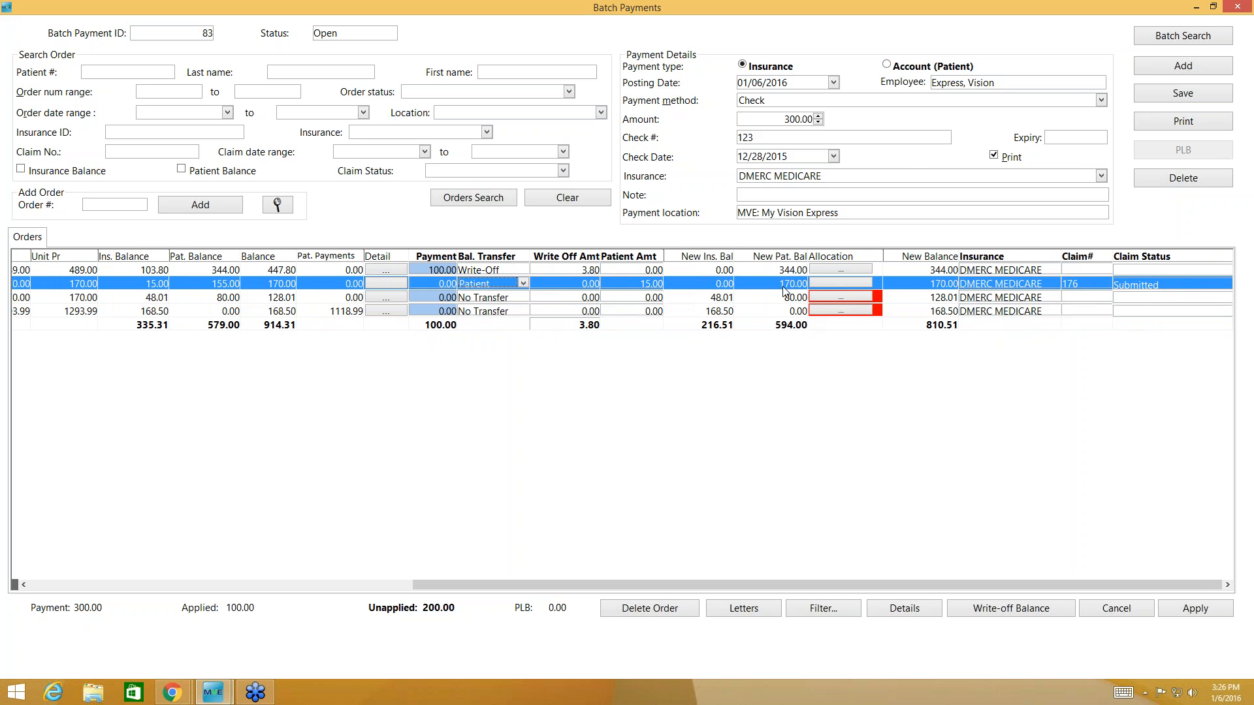
{"action": "left_click", "coordinate": [813, 283]}
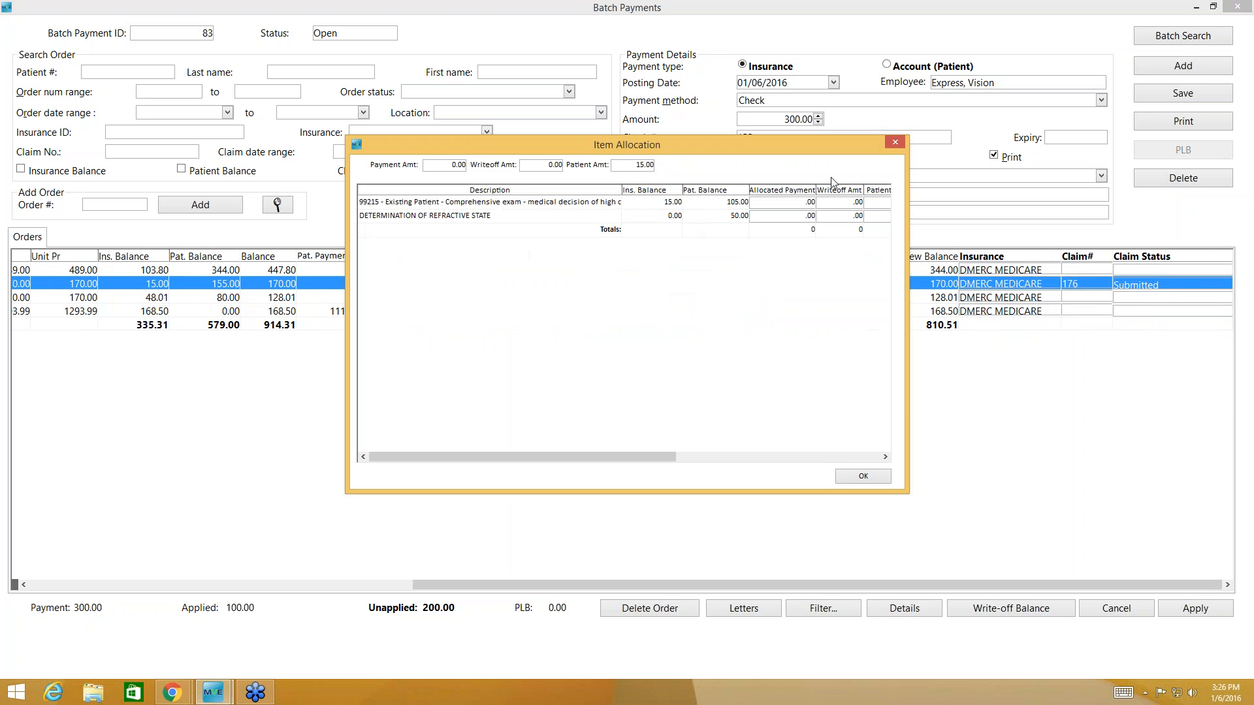
{"action": "left_click", "coordinate": [868, 477]}
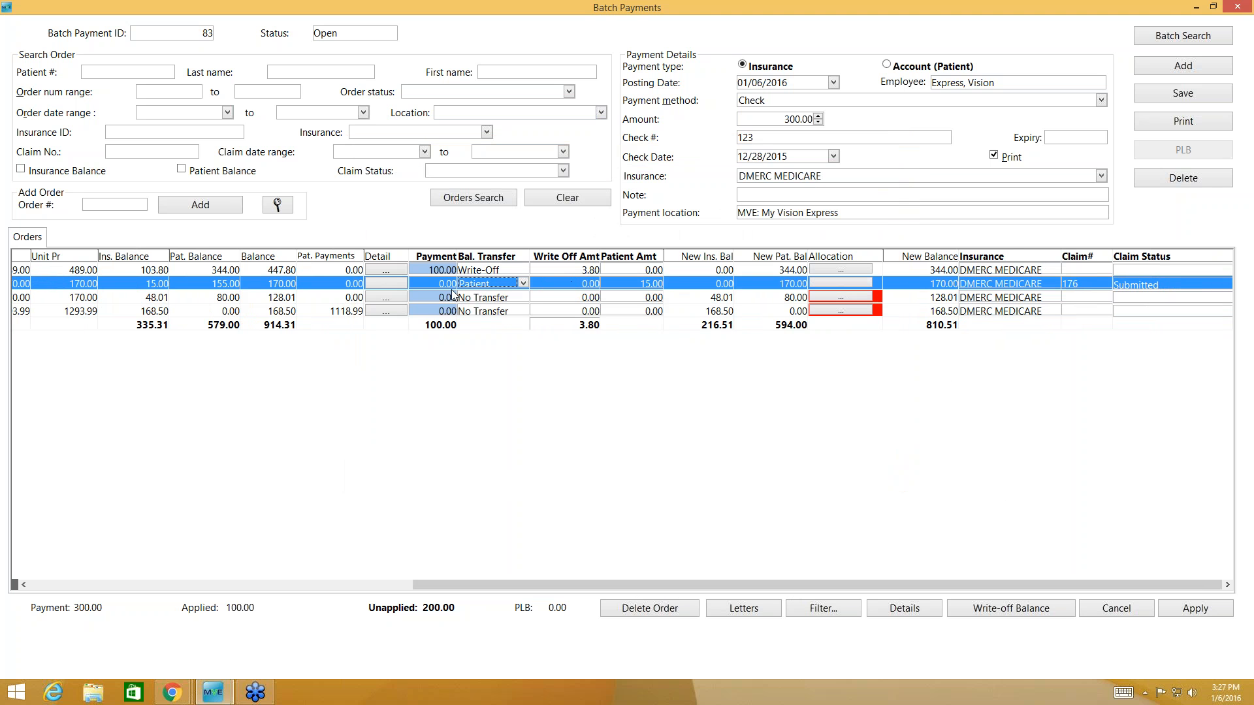
- Enter a payment of 48.01 for the 02/14/2014 order
{"action": "left_click_drag", "start_coordinate": [433, 583], "coordinate": [169, 583]}
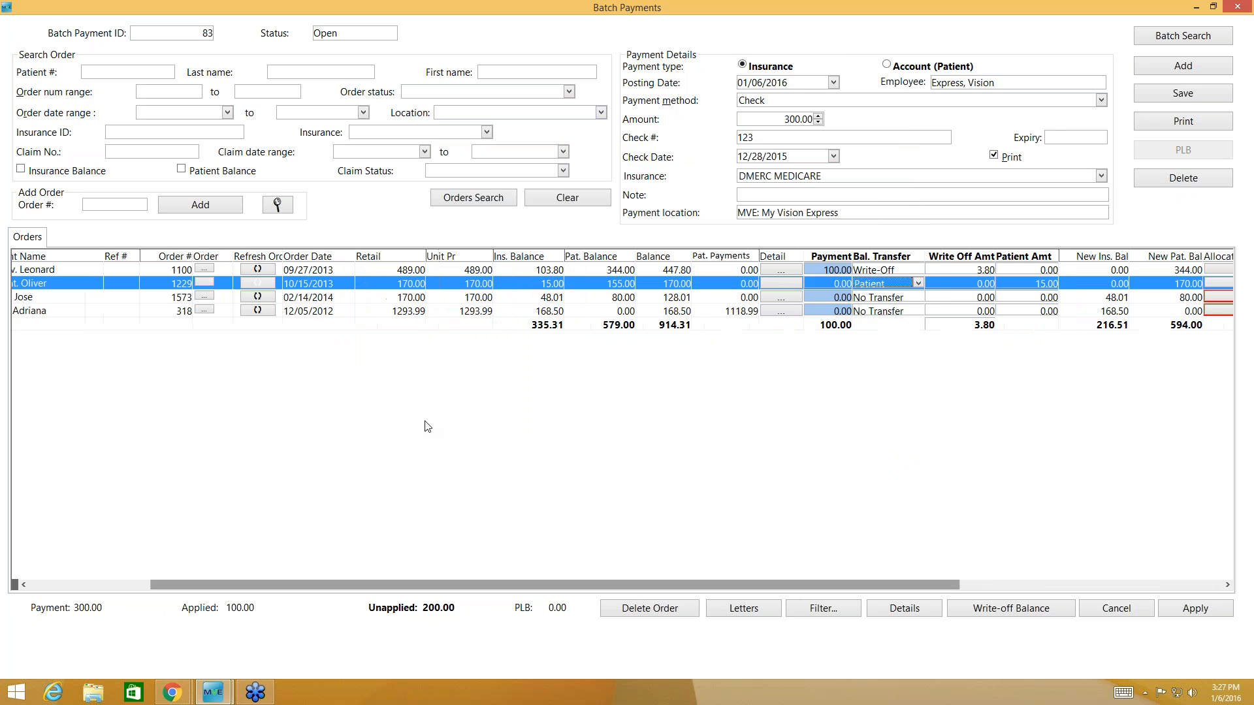
{"action": "left_click", "coordinate": [421, 298]}
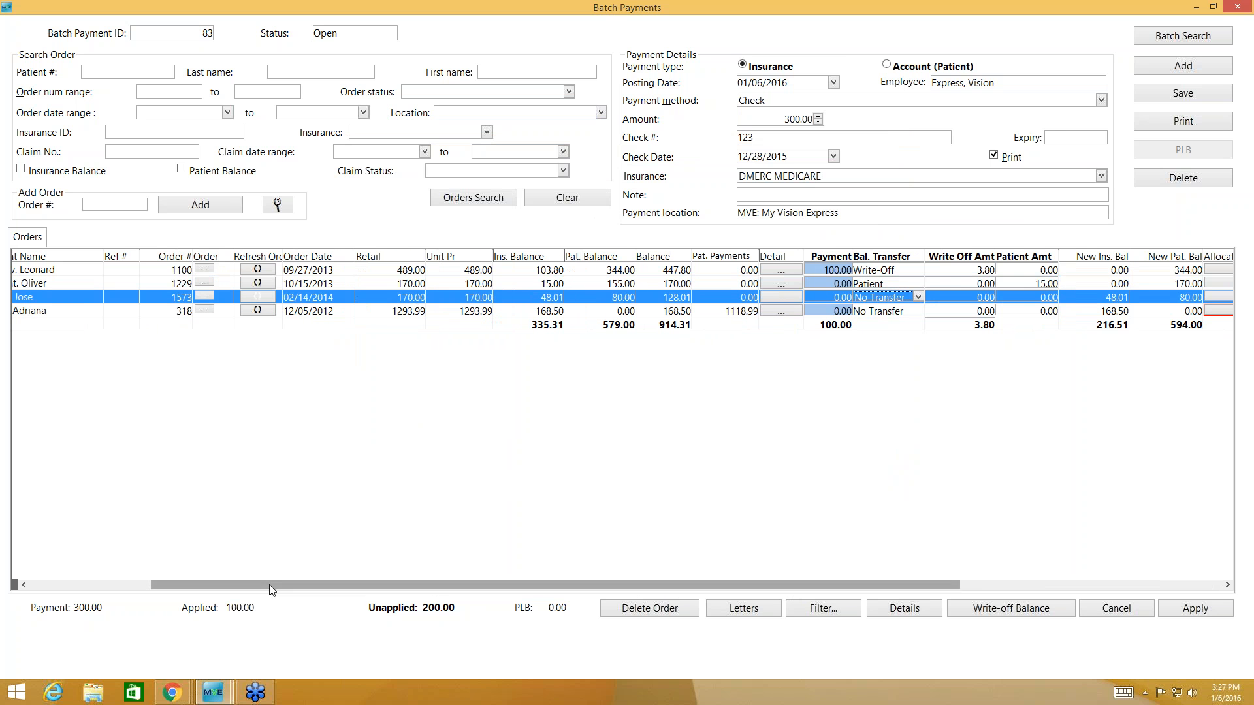
{"action": "left_click_drag", "start_coordinate": [269, 585], "coordinate": [192, 585]}
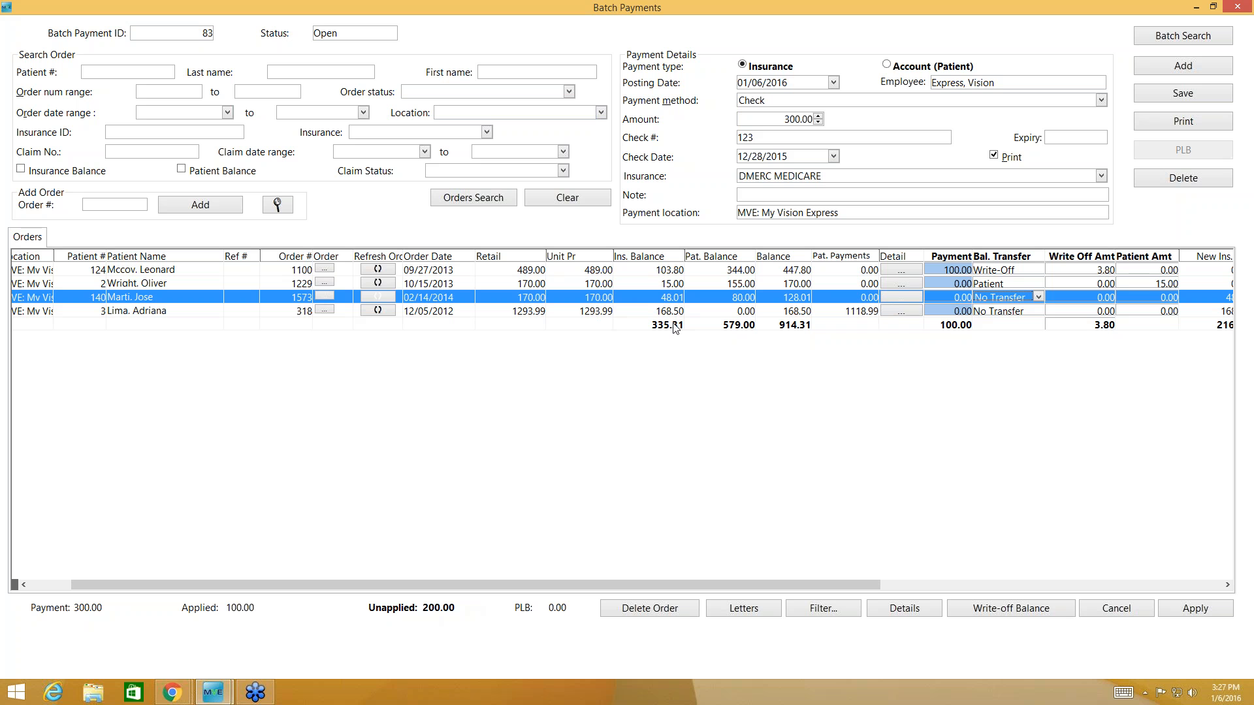
{"action": "left_click", "coordinate": [951, 298]}
{"action": "left_click", "coordinate": [951, 299]}
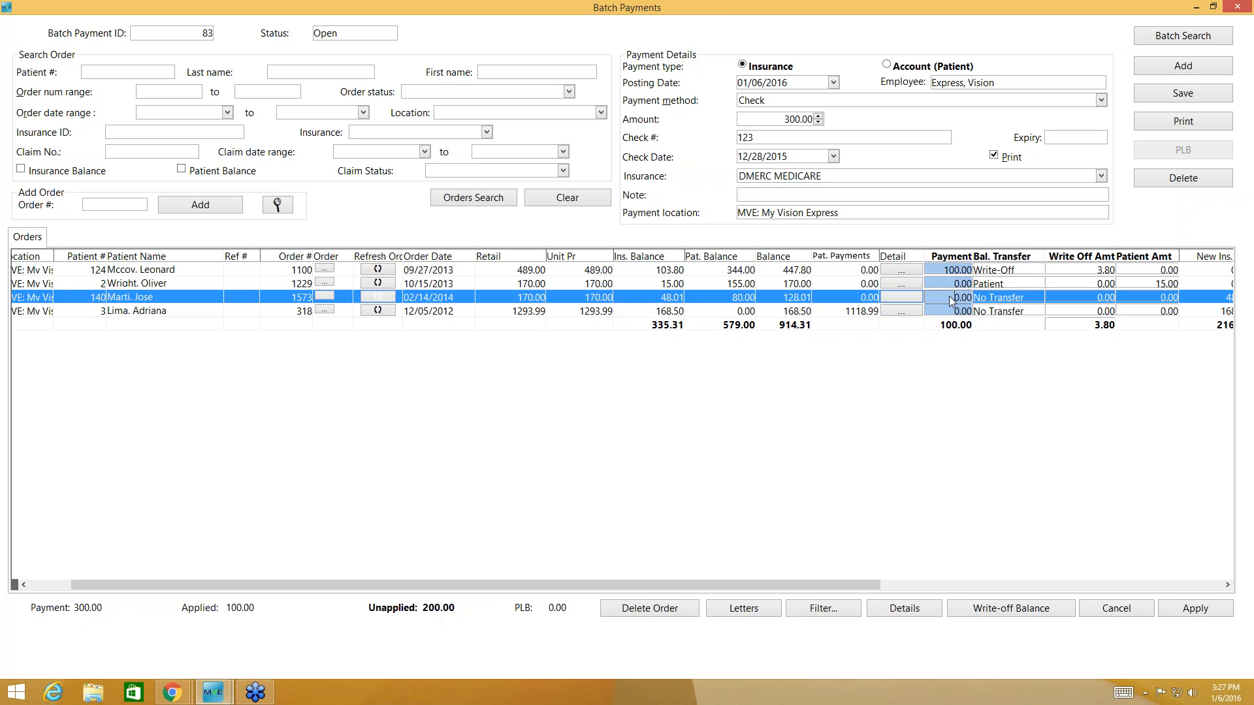
{"action": "type", "text": "48"}
{"action": "key", "text": "Delete"}
{"action": "type", "text": ".01"}
{"action": "left_click", "coordinate": [916, 575]}
- Review the item-level payment allocation of the 02/14/2014 order and accept it
{"action": "left_click_drag", "start_coordinate": [875, 586], "coordinate": [1020, 562]}
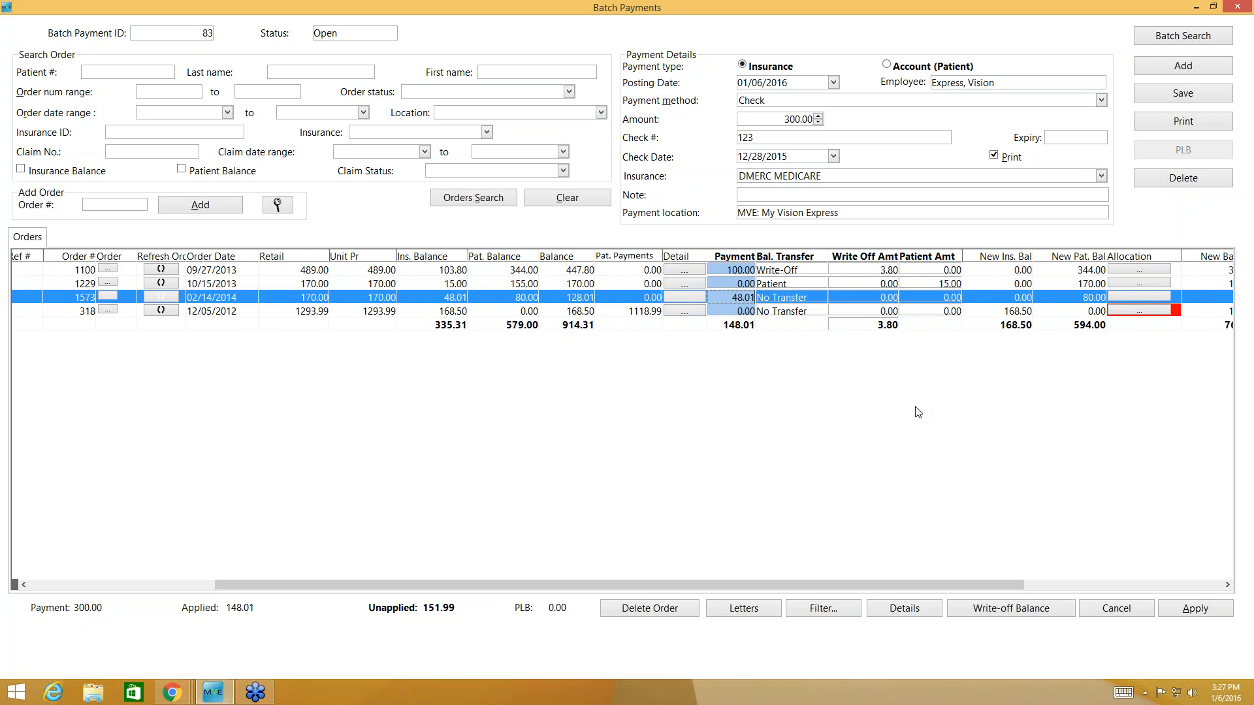
{"action": "left_click", "coordinate": [1123, 297]}
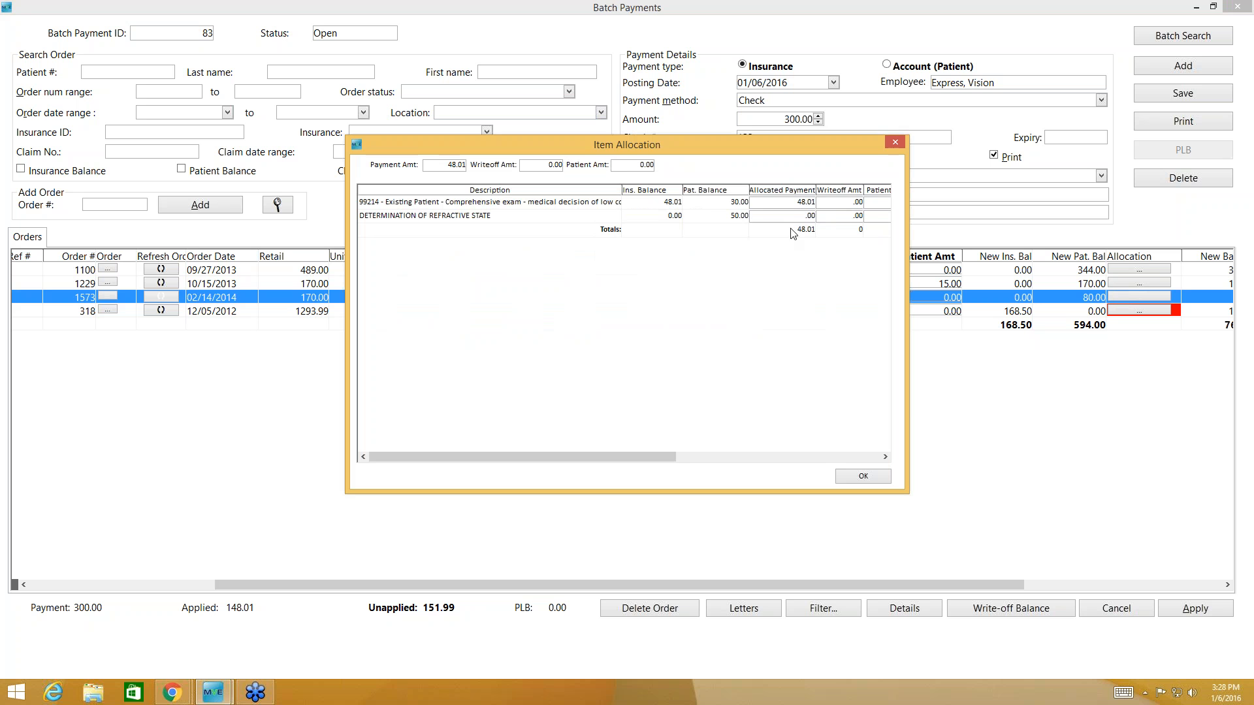
{"action": "left_click", "coordinate": [869, 478]}
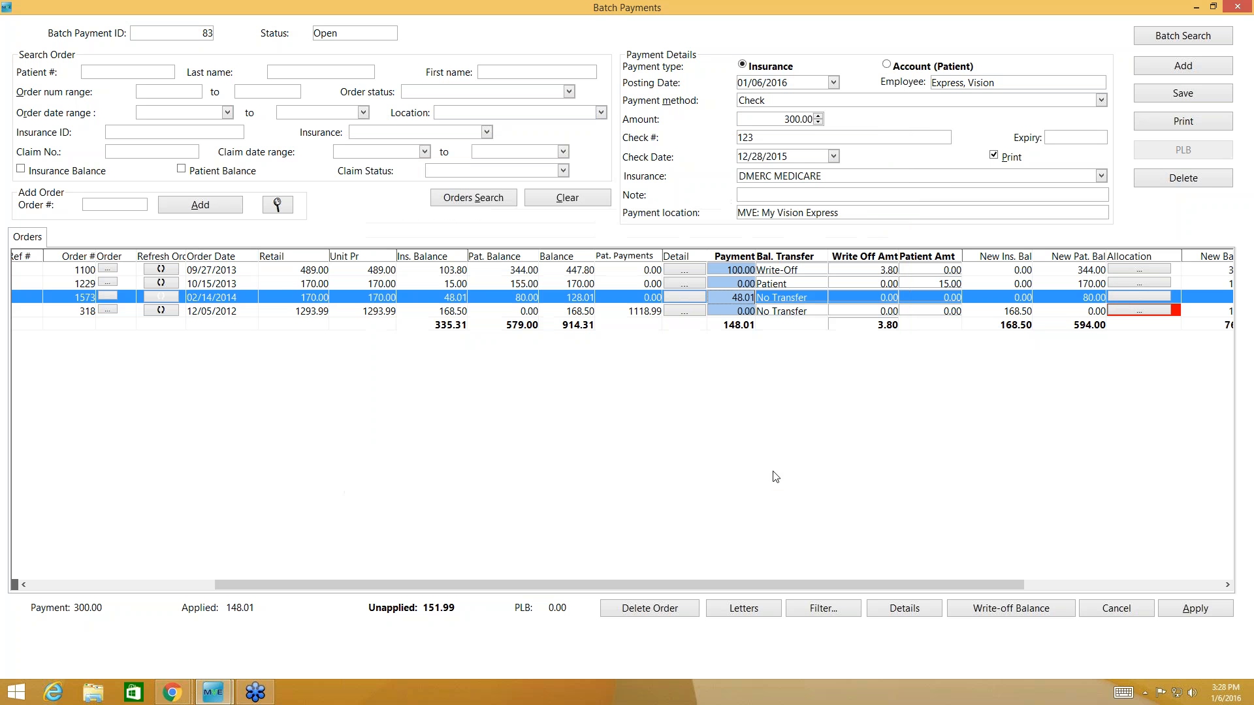
- Enter a payment of 151.99 for the 12/05/2012 order
{"action": "left_click", "coordinate": [289, 312]}
{"action": "left_click_drag", "start_coordinate": [334, 585], "coordinate": [137, 585]}
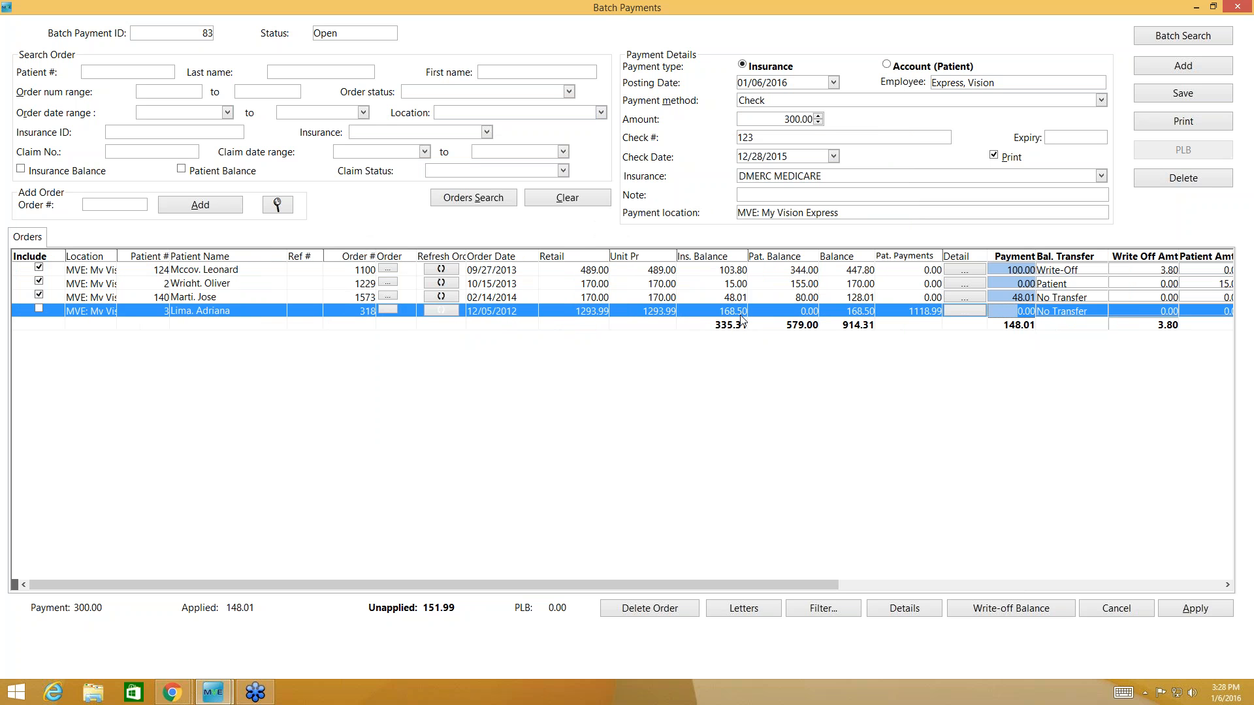
{"action": "left_click_drag", "start_coordinate": [746, 584], "coordinate": [992, 583]}
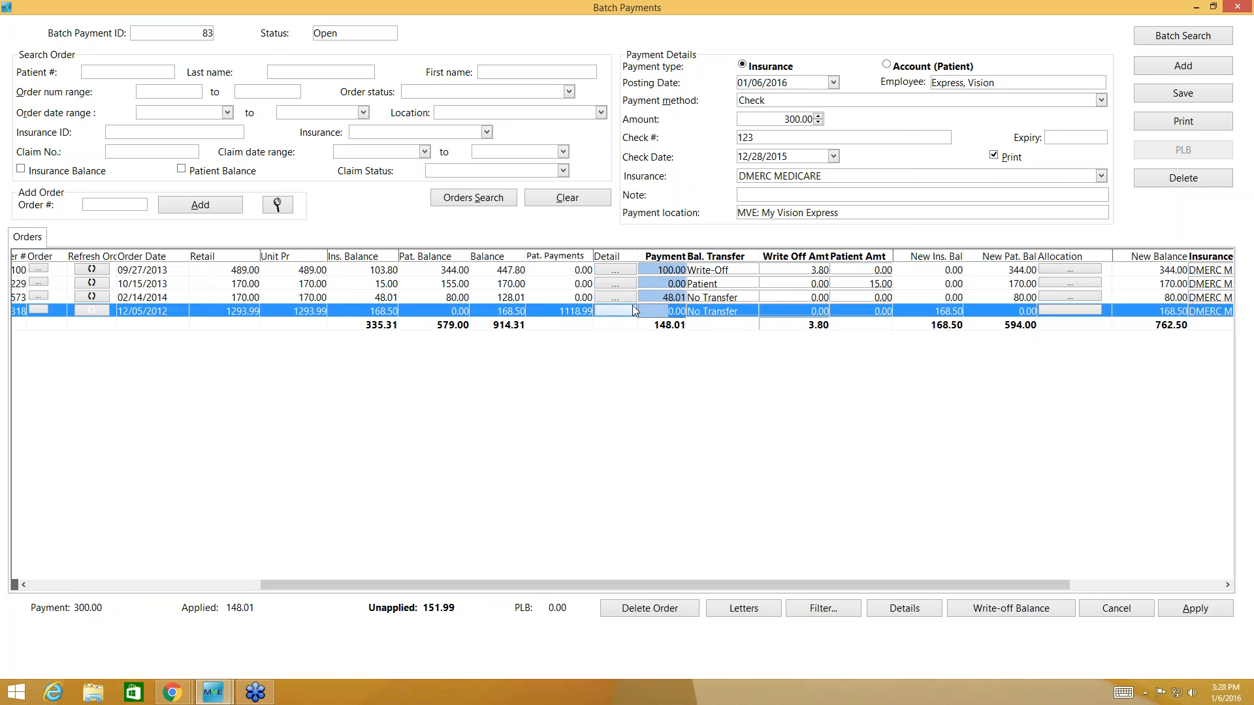
{"action": "left_click", "coordinate": [658, 311]}
{"action": "type", "text": "151.99"}
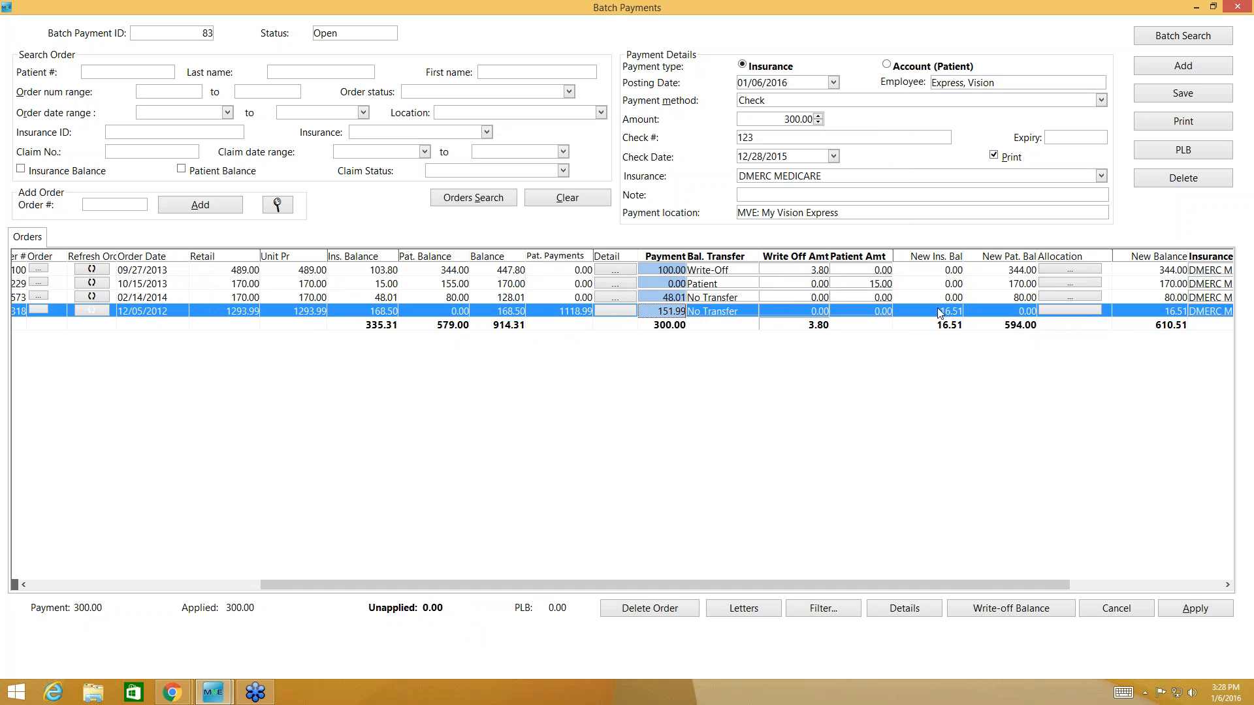
- Try a Custom balance transfer on the 12/05/2012 order with a 10.00 write-off and a 6.51 patient amount
{"action": "left_click_drag", "start_coordinate": [969, 587], "coordinate": [1095, 577]}
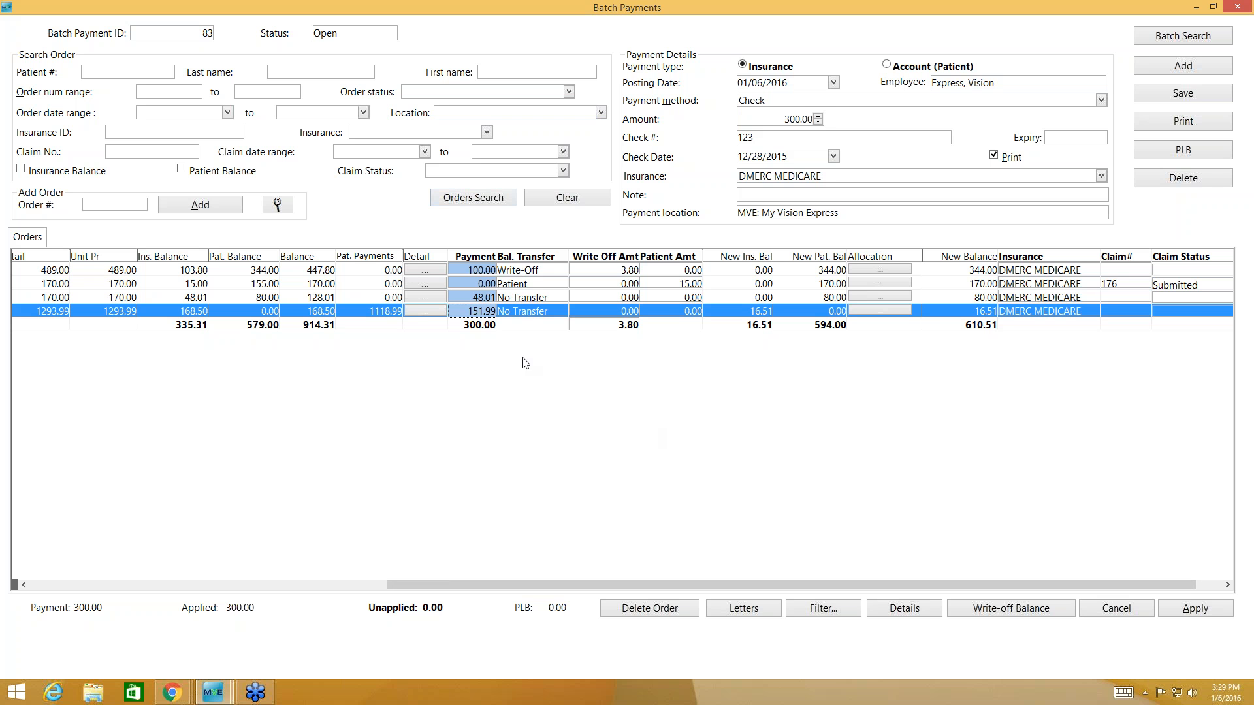
{"action": "key", "text": "BackSpace"}
{"action": "left_click", "coordinate": [562, 311]}
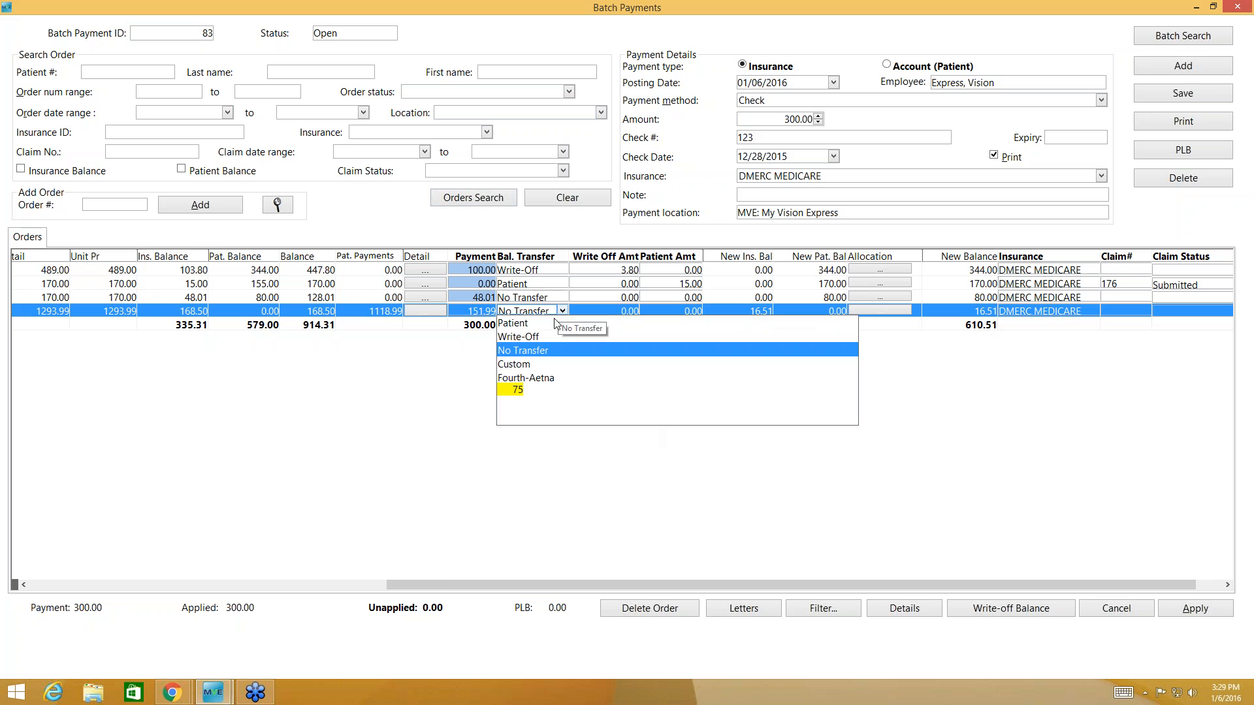
{"action": "left_click", "coordinate": [520, 366]}
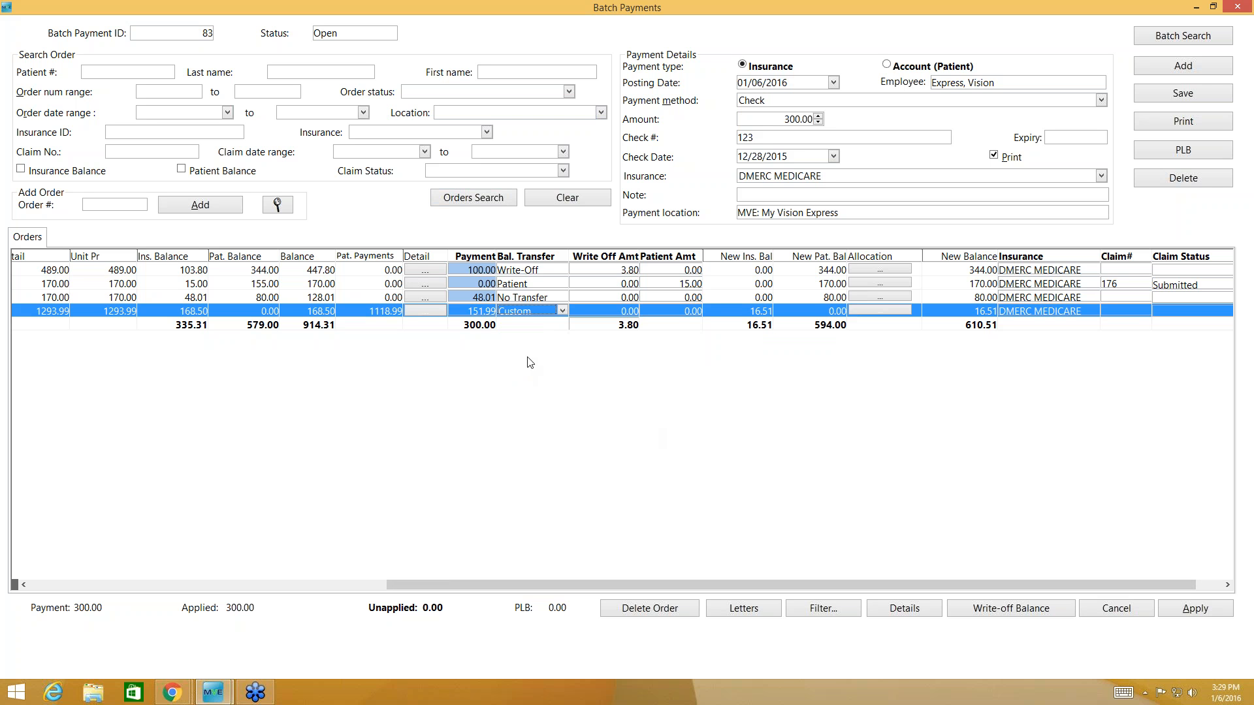
{"action": "left_click", "coordinate": [610, 314]}
{"action": "type", "text": "10"}
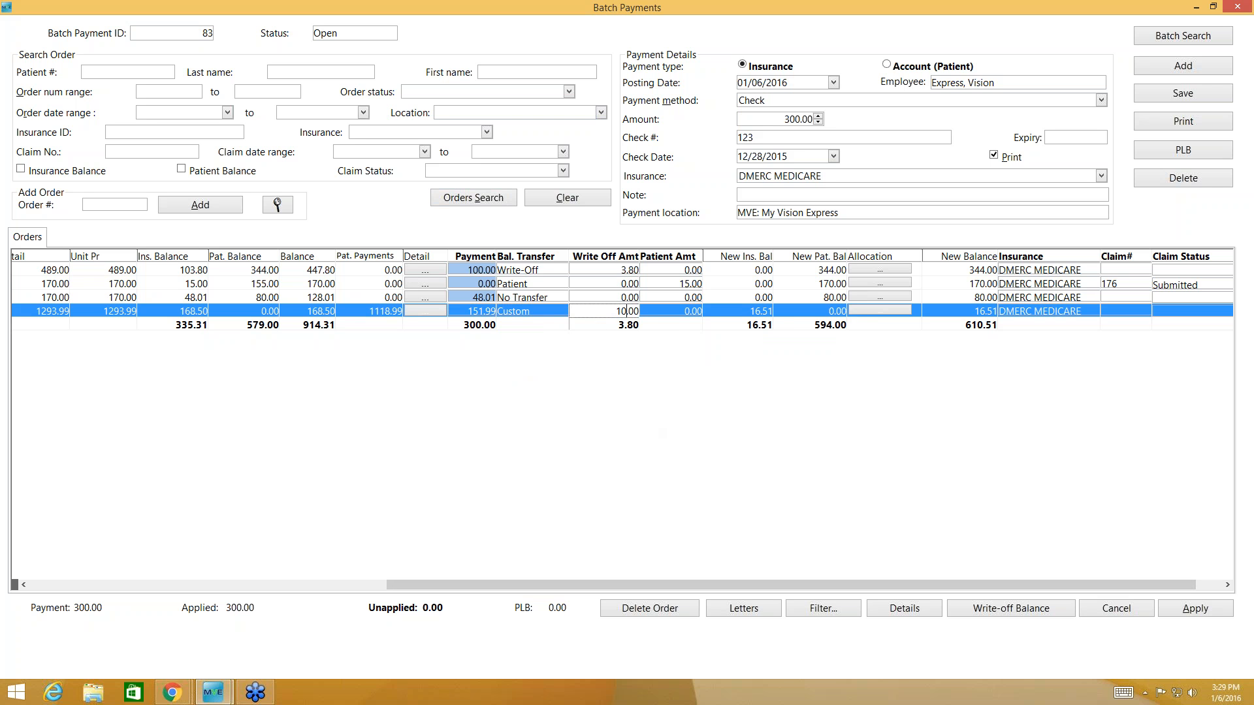
{"action": "key", "text": "Tab"}
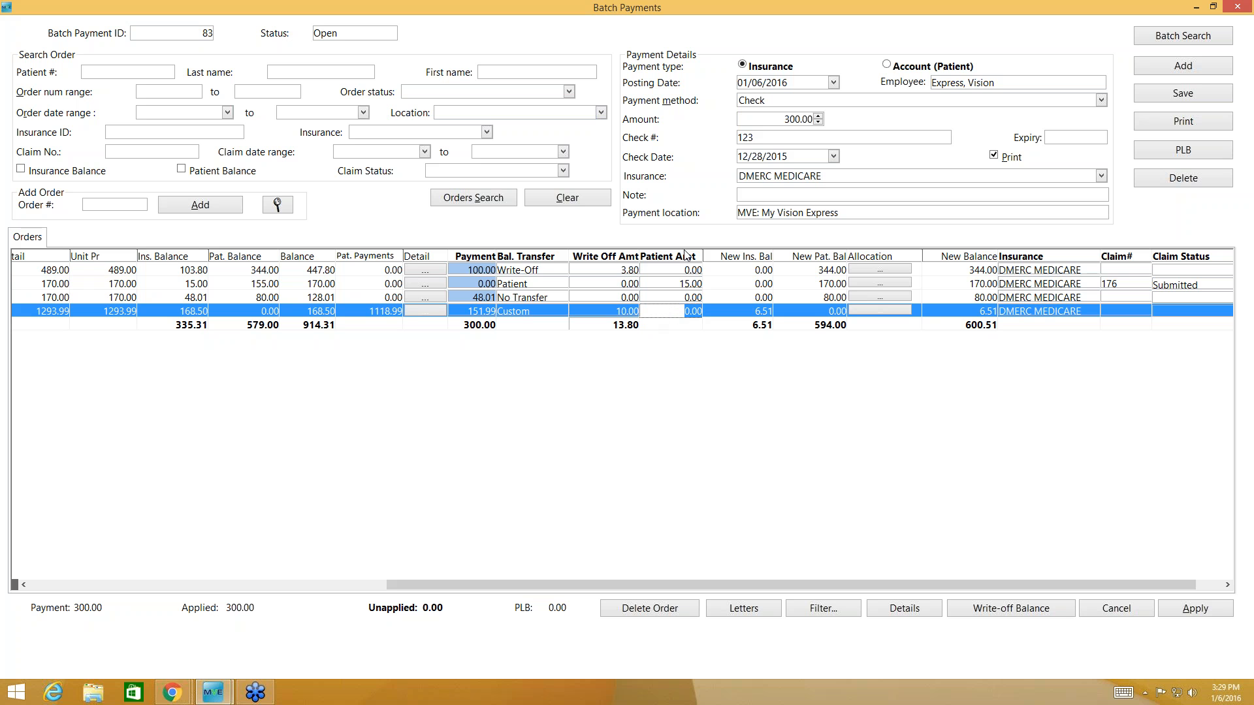
{"action": "type", "text": "6.51"}
- Reset the patient and write-off amounts of the 12/05/2012 order to 0
{"action": "type", "text": "0"}
{"action": "left_click", "coordinate": [636, 312]}
{"action": "type", "text": "0"}
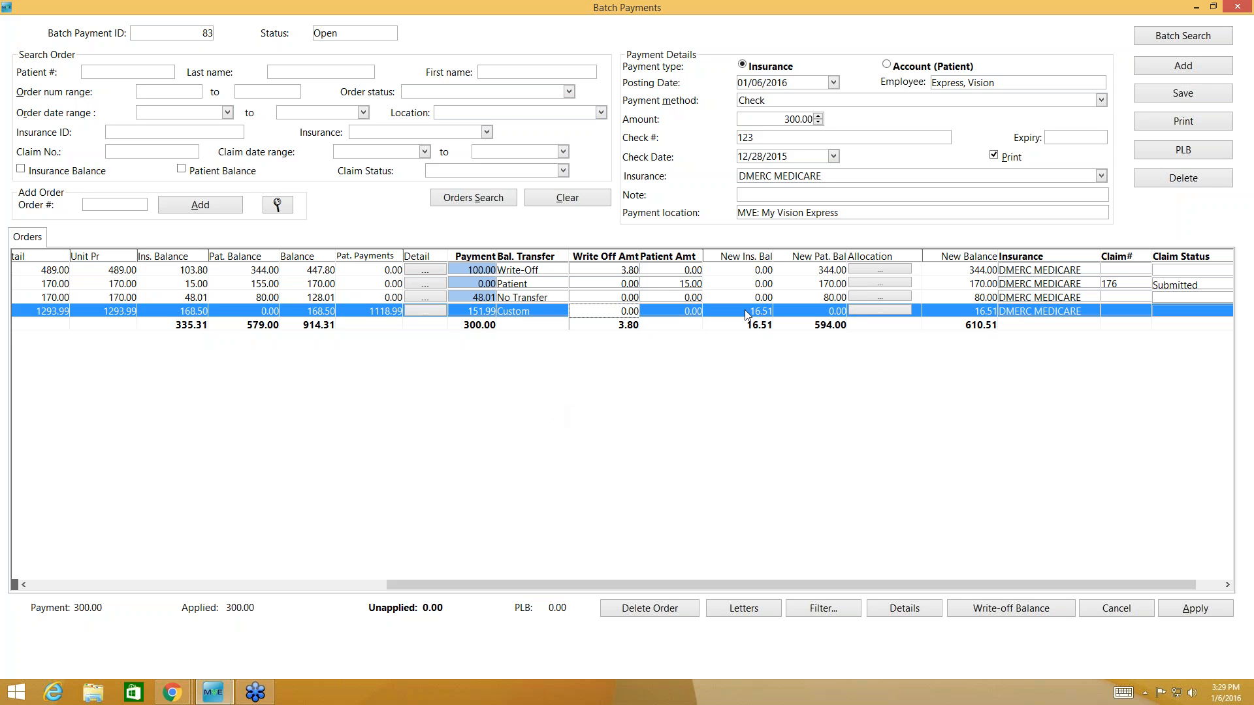
- Set the balance transfer of the 12/05/2012 order to Write-Off
{"action": "left_click", "coordinate": [562, 312]}
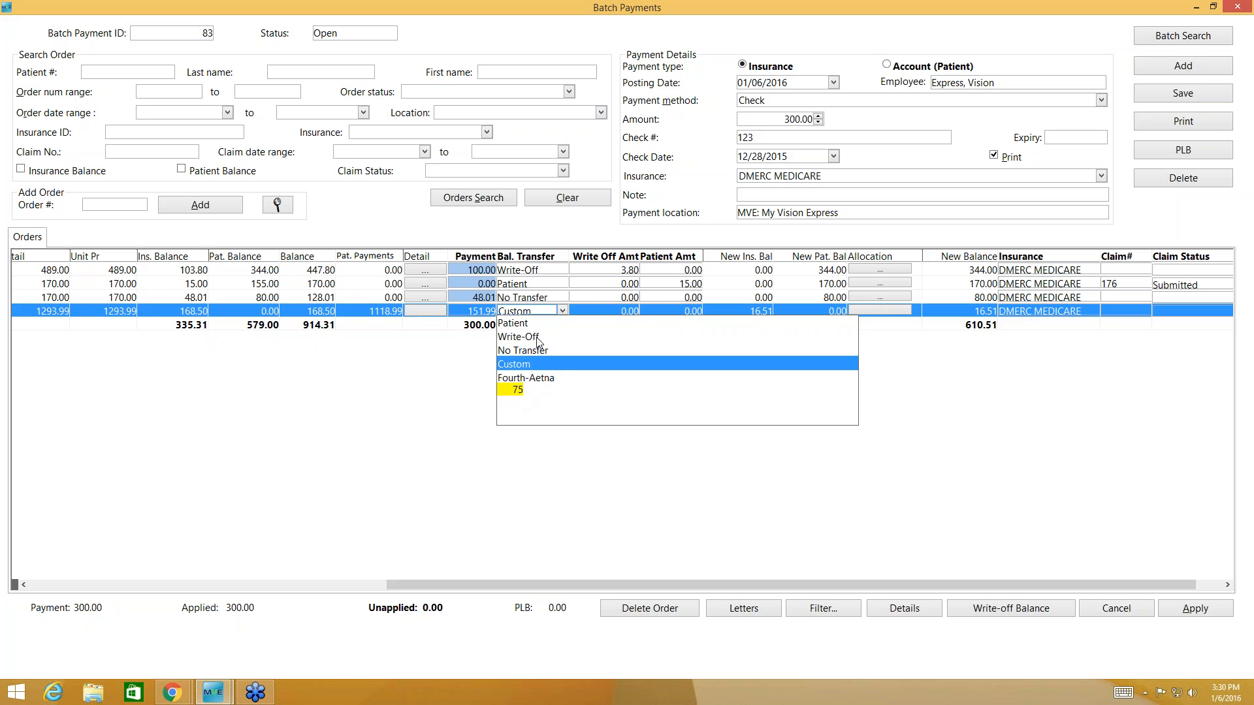
{"action": "left_click", "coordinate": [420, 407]}
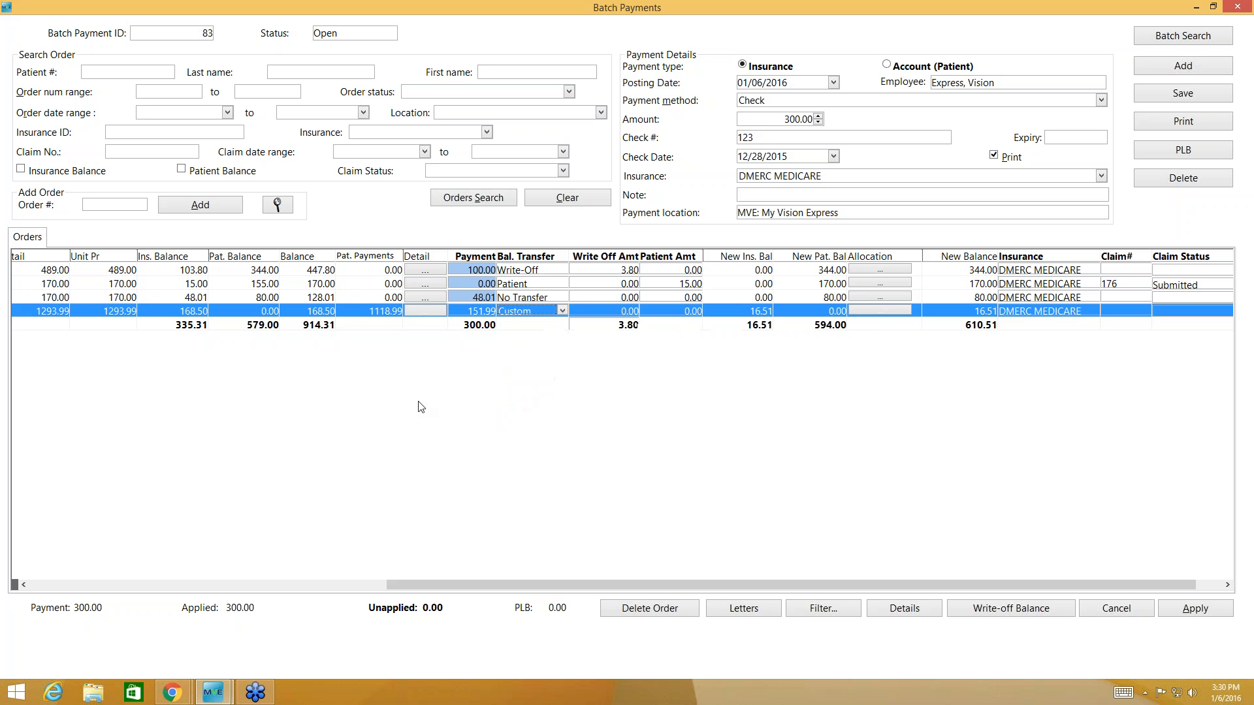
{"action": "left_click", "coordinate": [563, 311]}
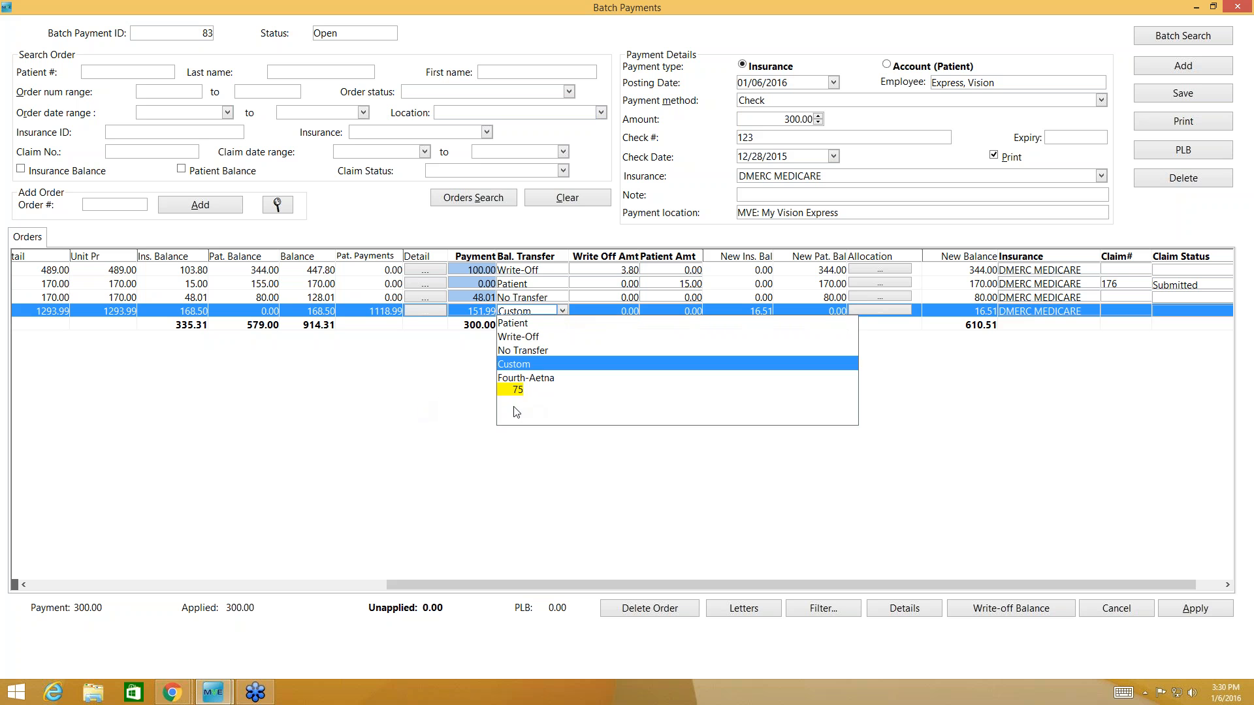
{"action": "left_click", "coordinate": [481, 482]}
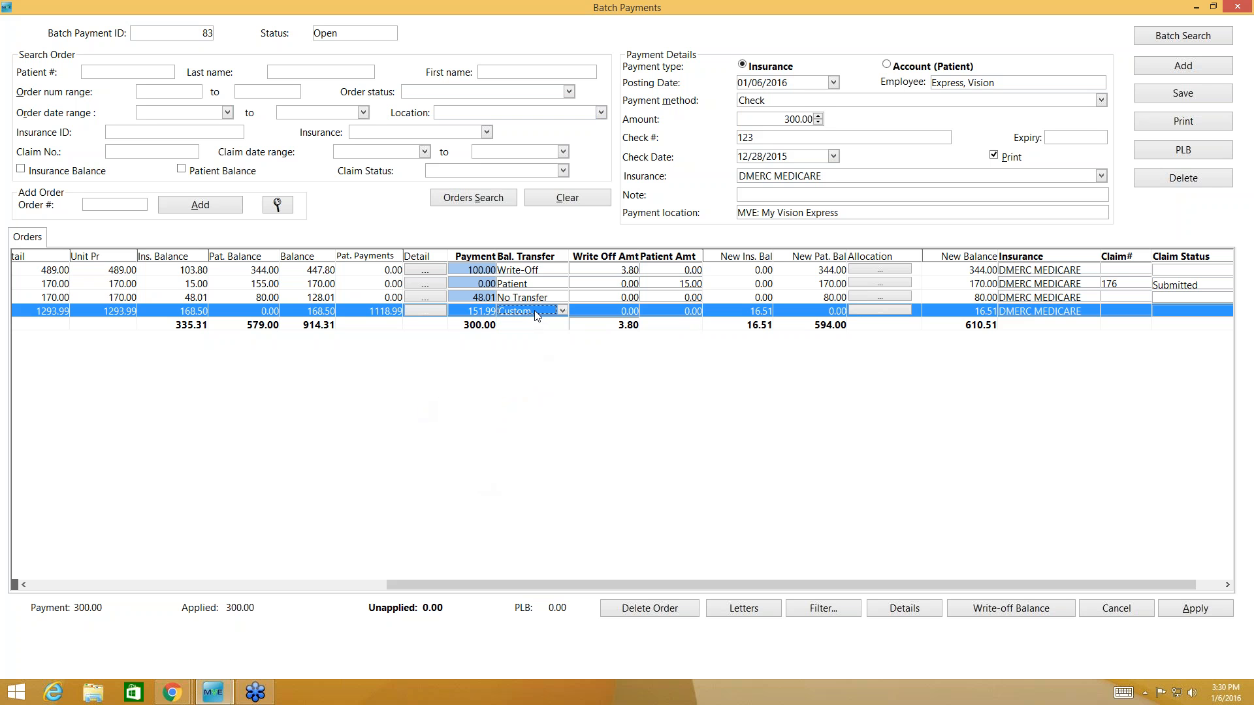
{"action": "left_click", "coordinate": [563, 312]}
{"action": "left_click", "coordinate": [521, 337]}
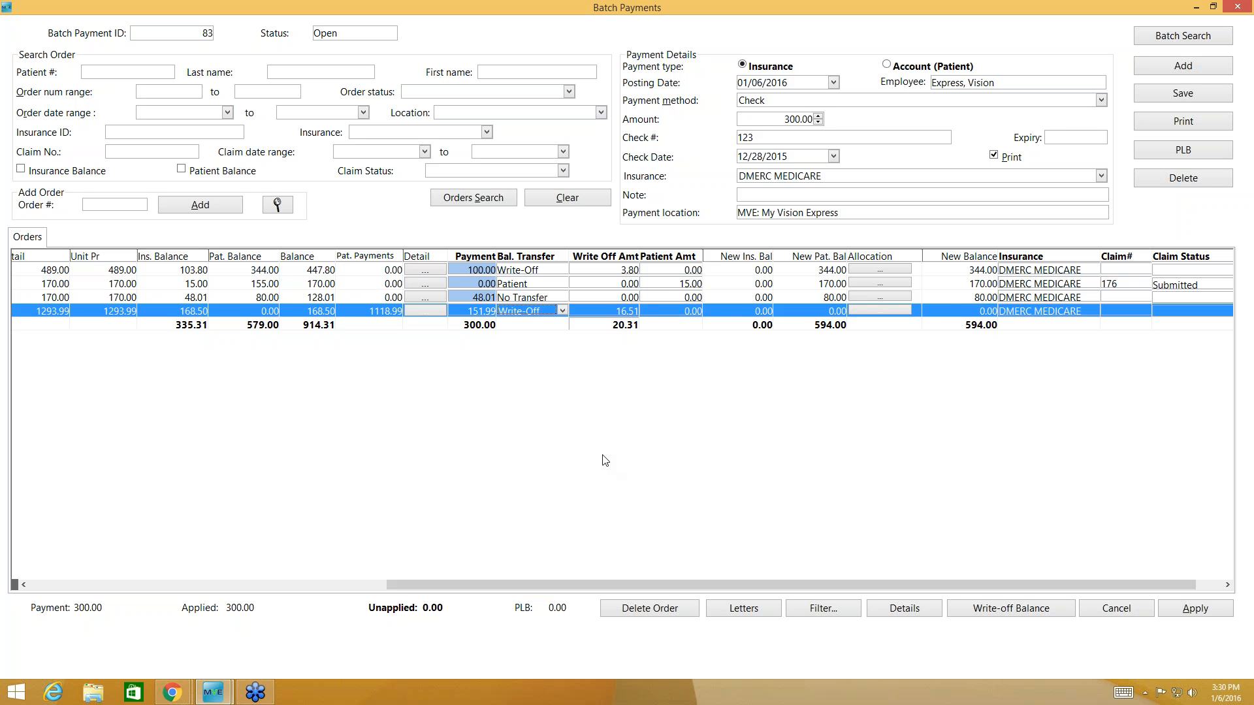
{"action": "left_click_drag", "start_coordinate": [468, 581], "coordinate": [494, 581]}
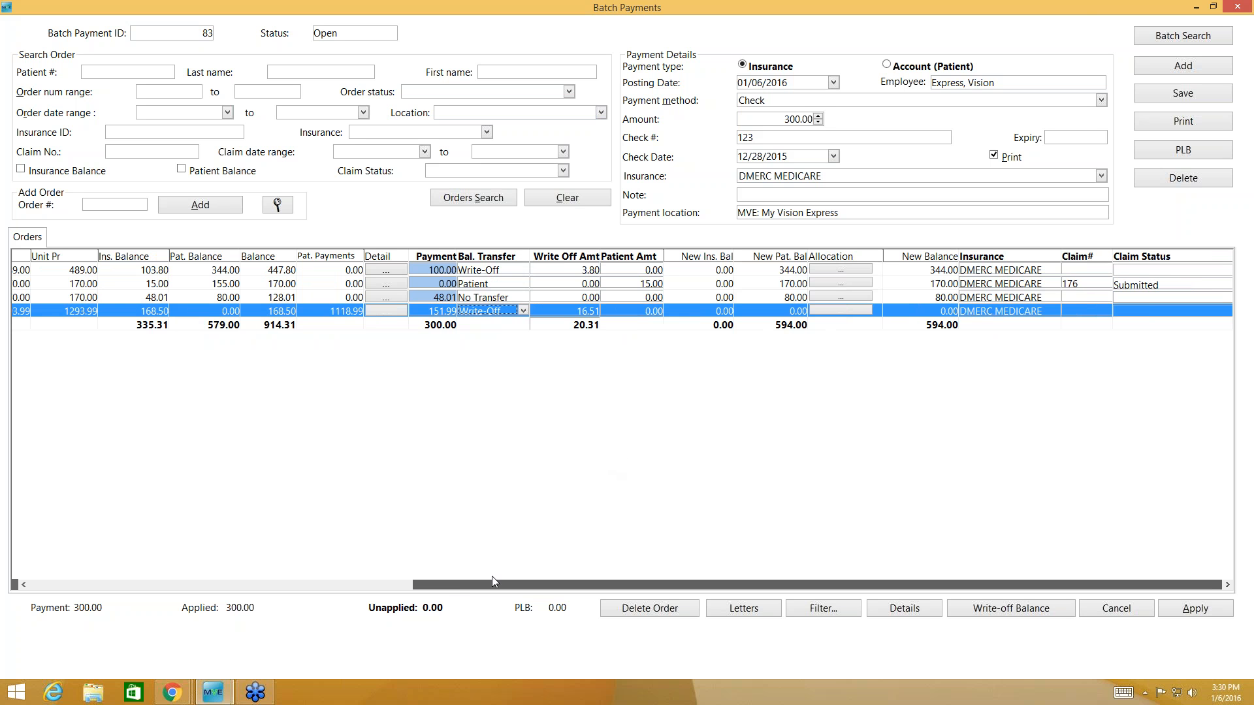
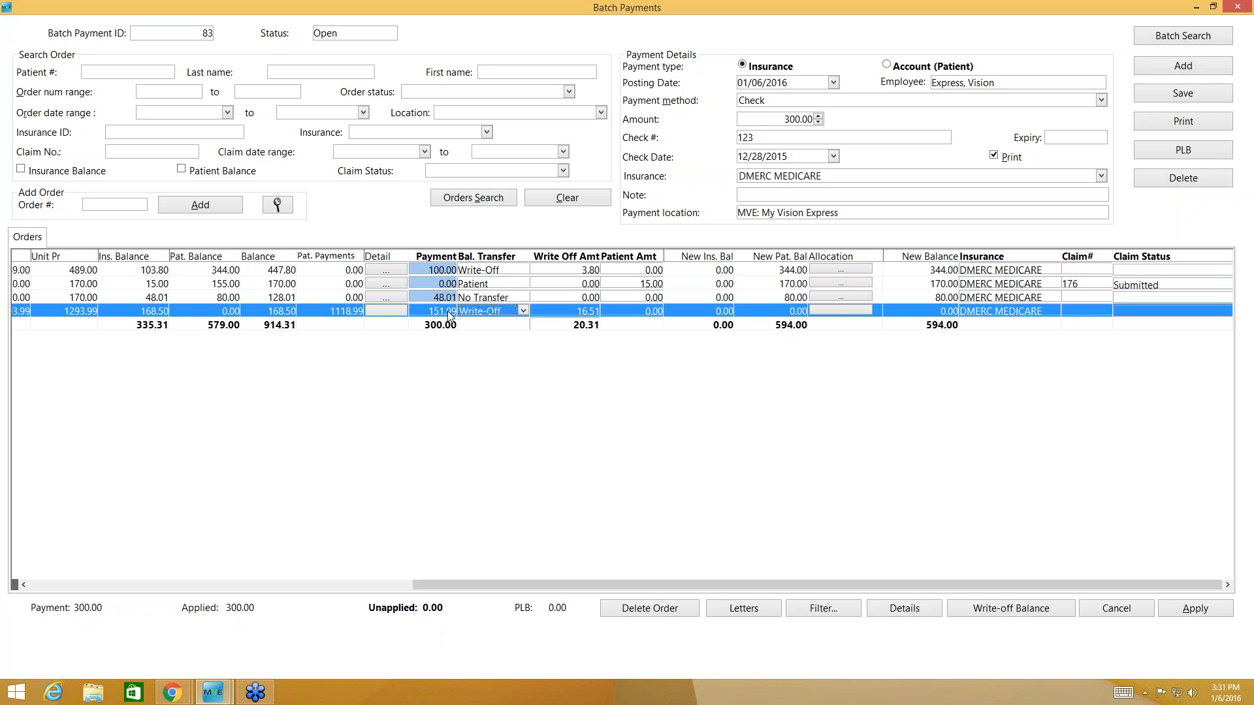
- Start a PLB adjustment for the batch payment and set its reason to 50 - Late Charge
{"action": "left_click", "coordinate": [1192, 153]}
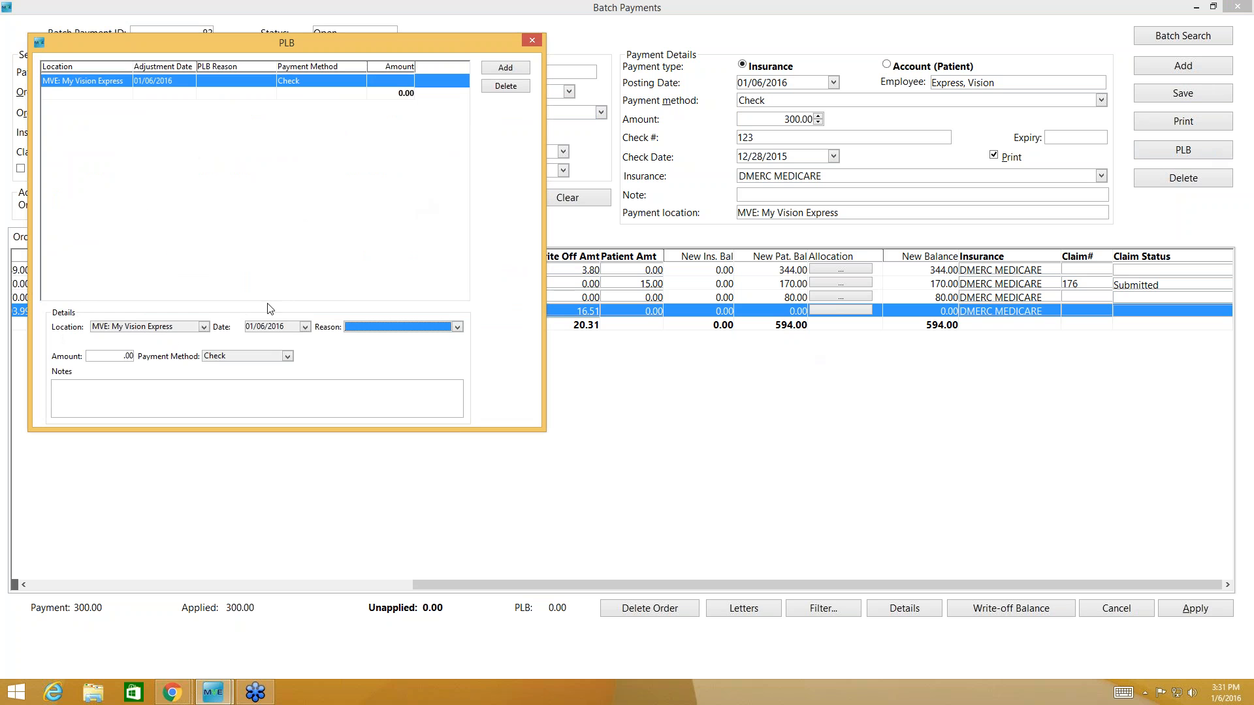
{"action": "left_click", "coordinate": [280, 334]}
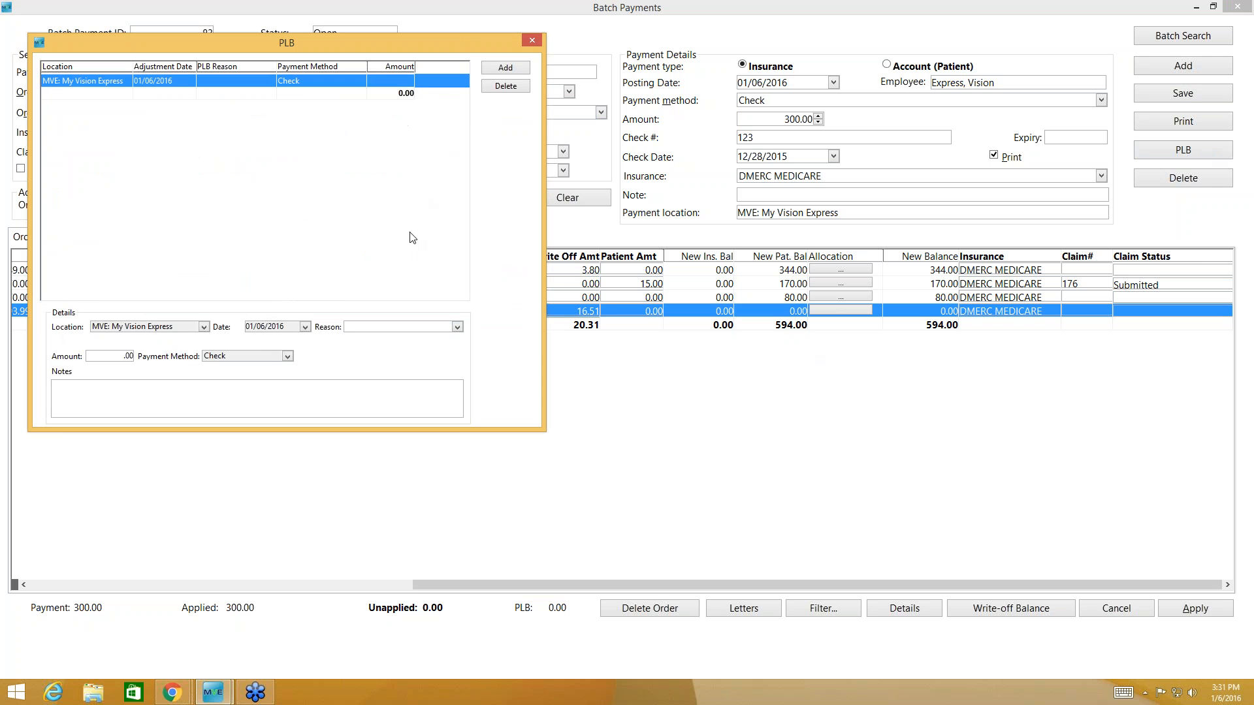
{"action": "left_click", "coordinate": [396, 327]}
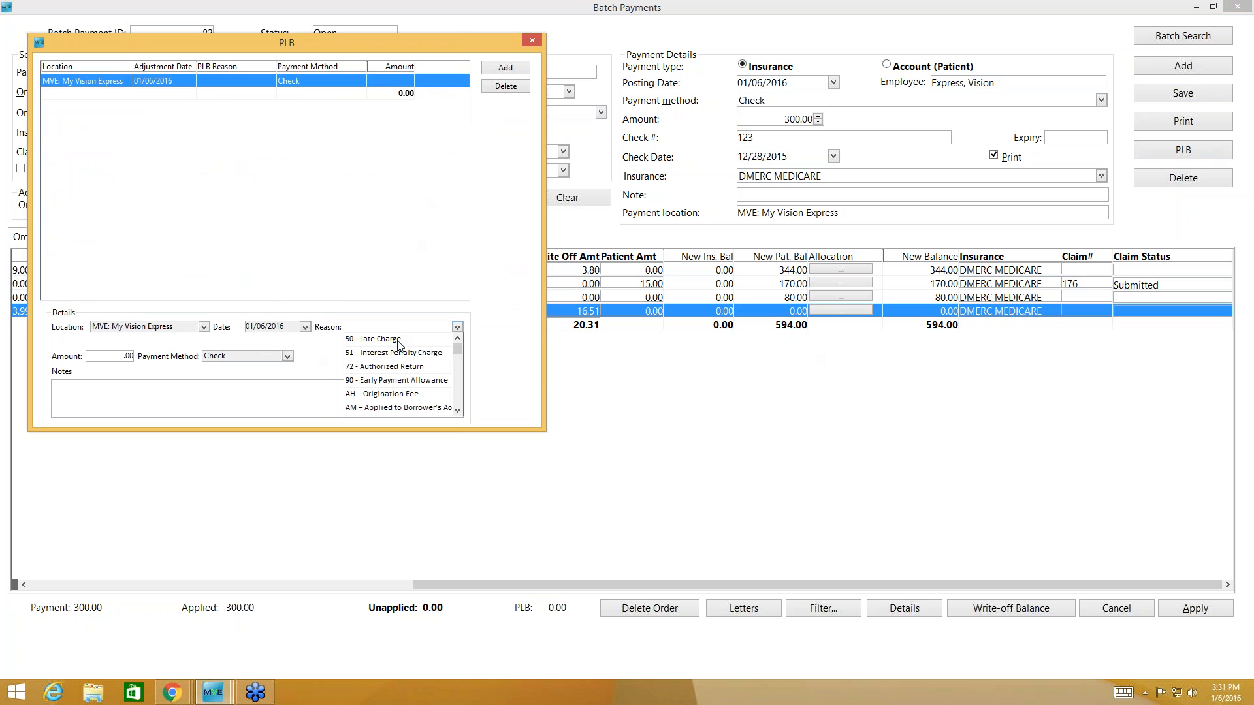
{"action": "left_click", "coordinate": [458, 364]}
{"action": "left_click_drag", "start_coordinate": [458, 365], "coordinate": [459, 405]}
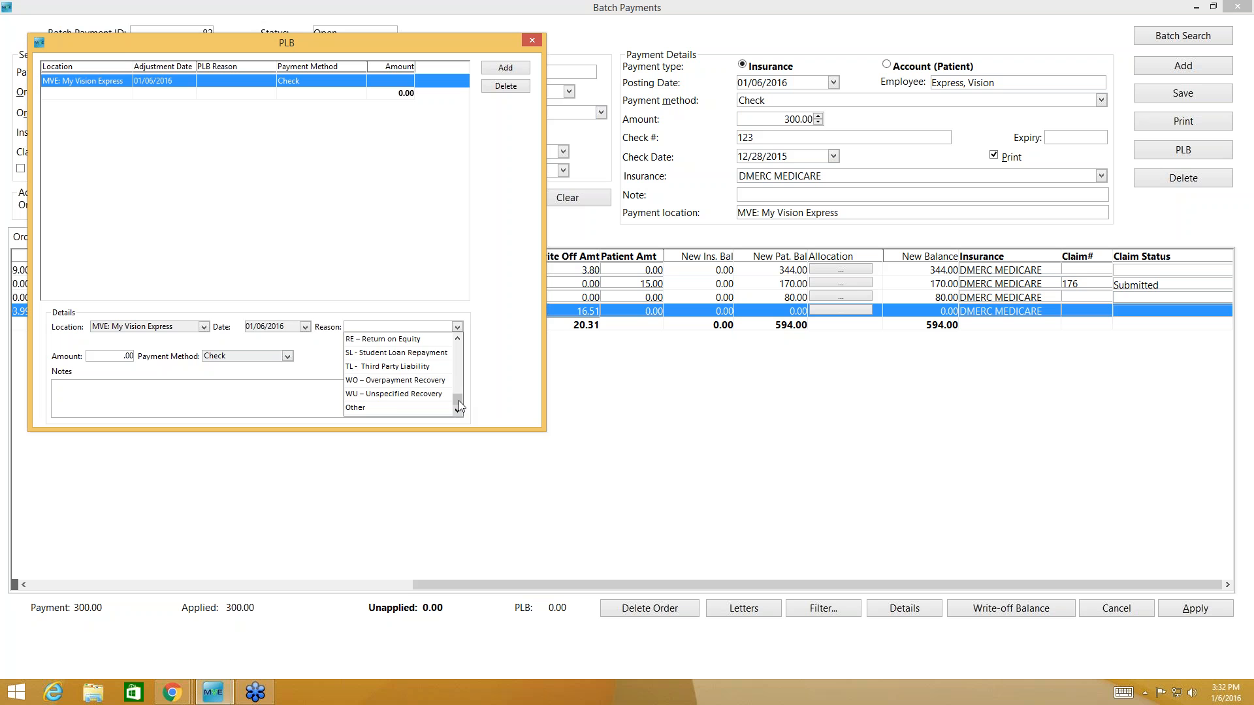
{"action": "mouse_move", "coordinate": [458, 401]}
{"action": "left_mouse_down"}
{"action": "mouse_move", "coordinate": [469, 351]}
{"action": "mouse_move", "coordinate": [469, 407]}
{"action": "left_mouse_up"}
{"action": "left_click_drag", "start_coordinate": [455, 404], "coordinate": [448, 345]}
{"action": "left_click", "coordinate": [412, 340]}
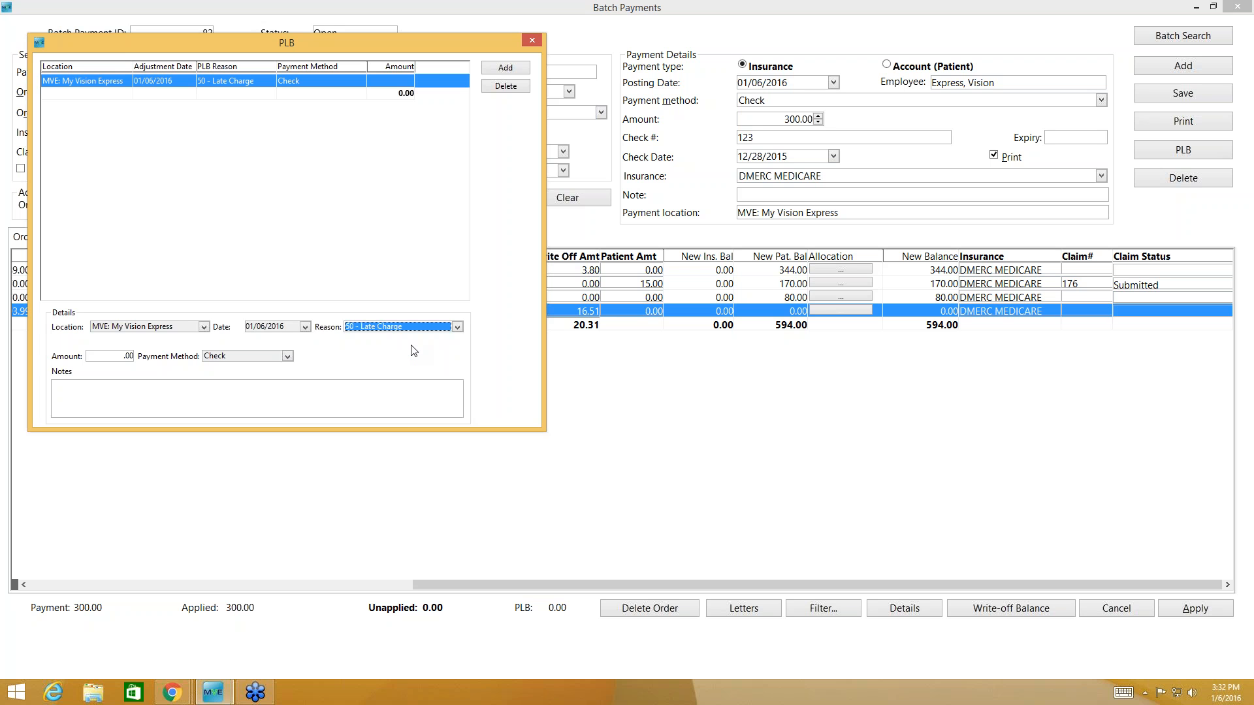
- Set the PLB adjustment's amount to -10.00 and enter the note "Test notes - we filled late"
{"action": "left_click", "coordinate": [112, 358]}
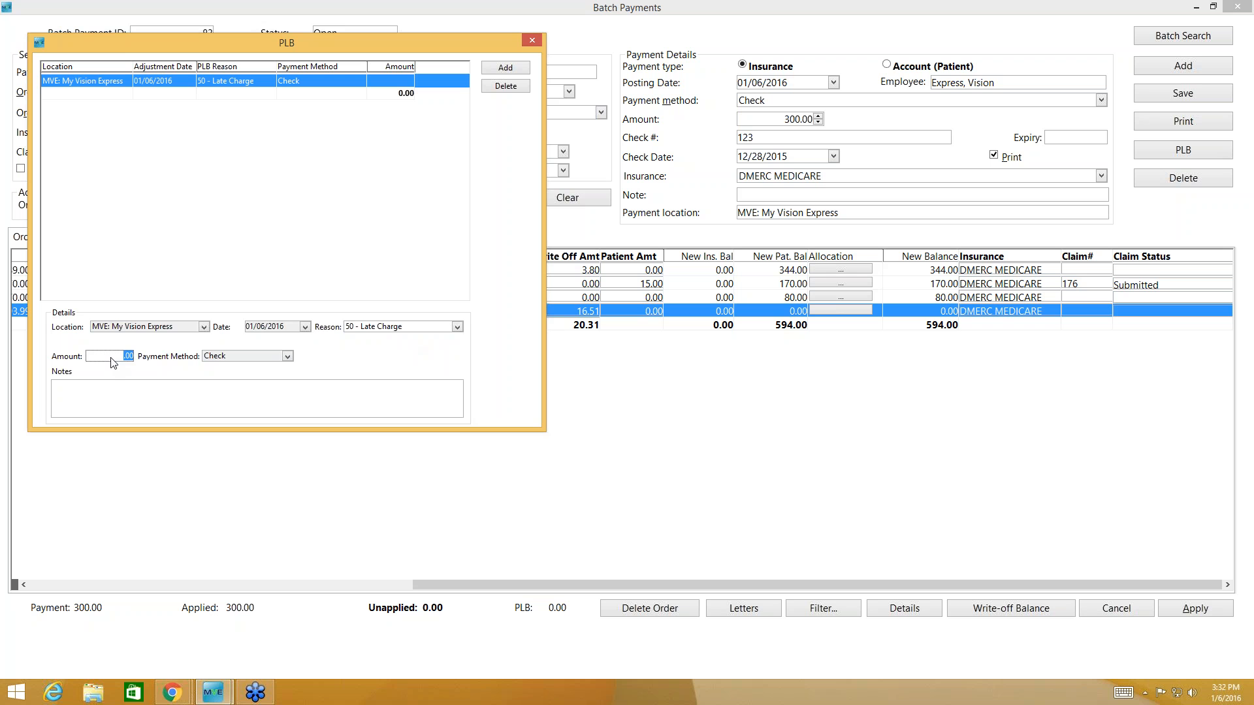
{"action": "left_click", "coordinate": [111, 358]}
{"action": "type", "text": "-10"}
{"action": "left_click", "coordinate": [353, 407]}
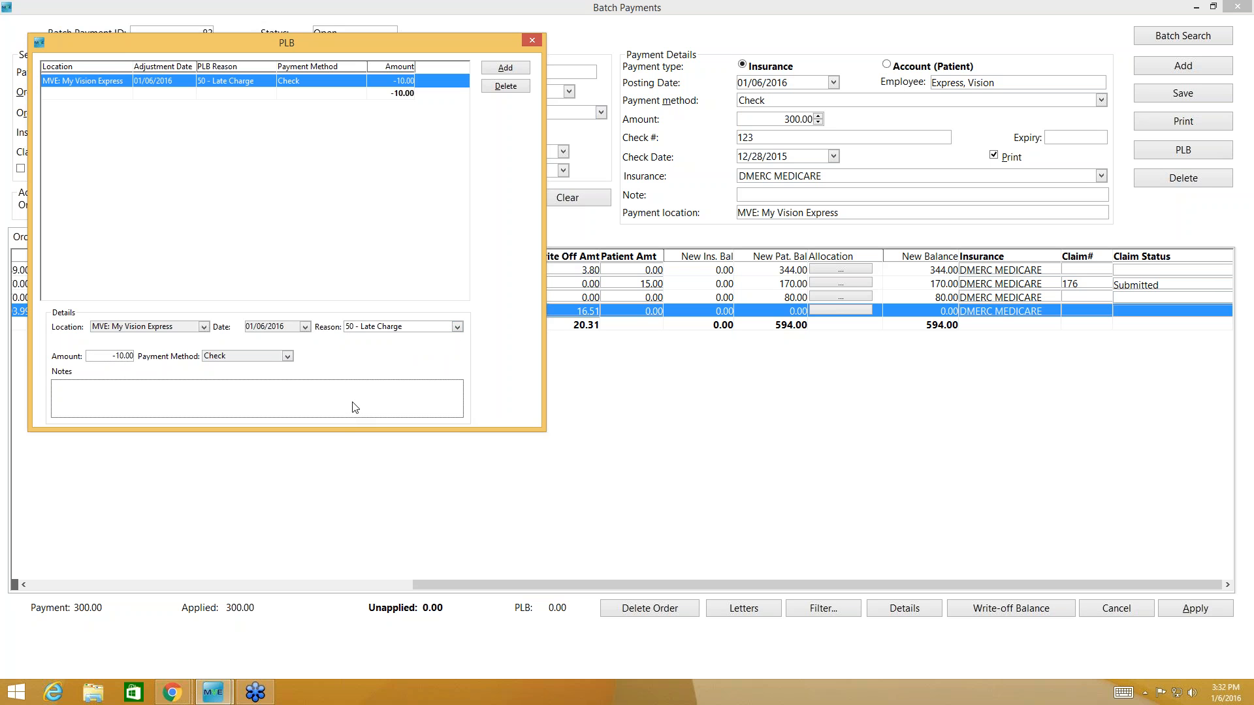
{"action": "type", "text": "test notes - we filled late"}
- Add a second, blank PLB adjustment line and delete it again
{"action": "left_click", "coordinate": [506, 68]}
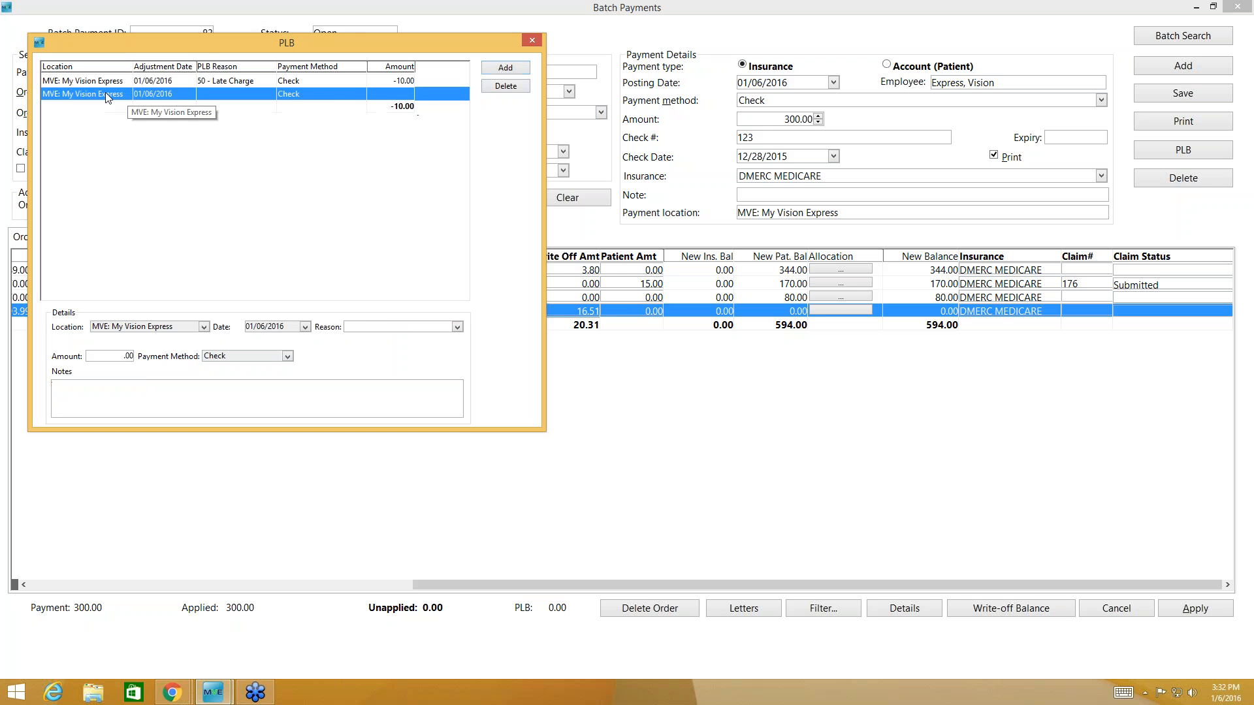
{"action": "left_click", "coordinate": [486, 90]}
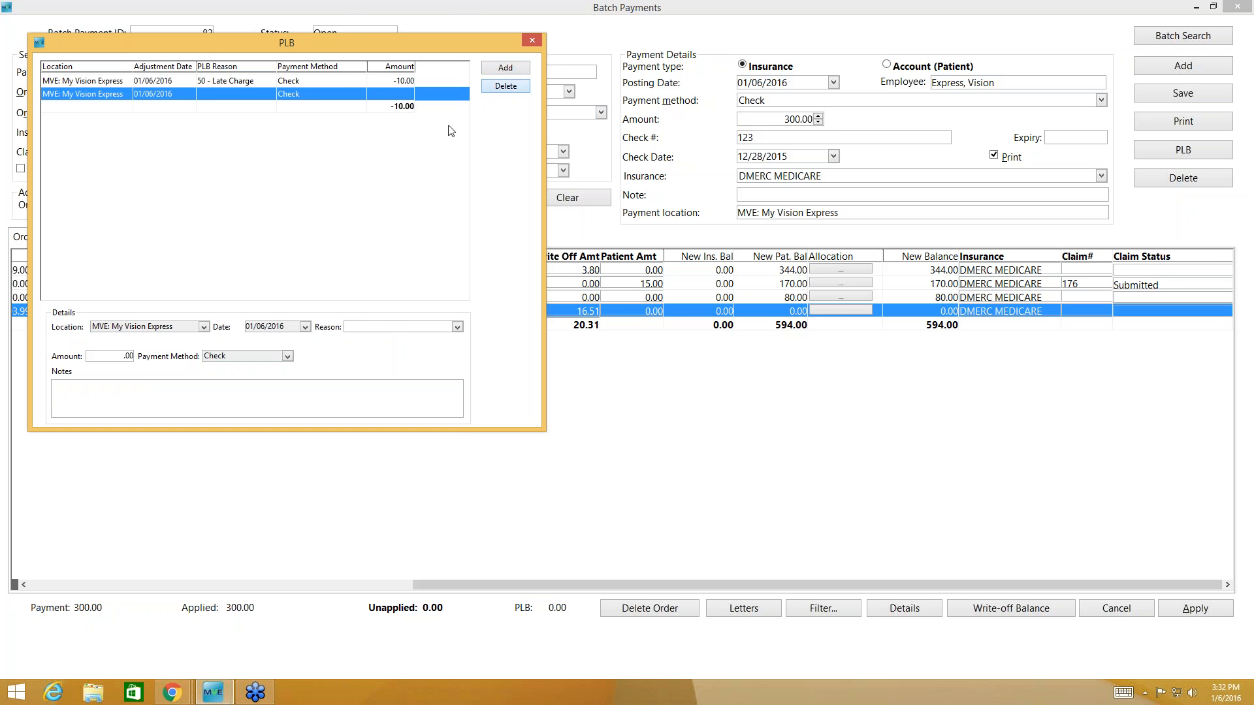
{"action": "left_click", "coordinate": [600, 270]}
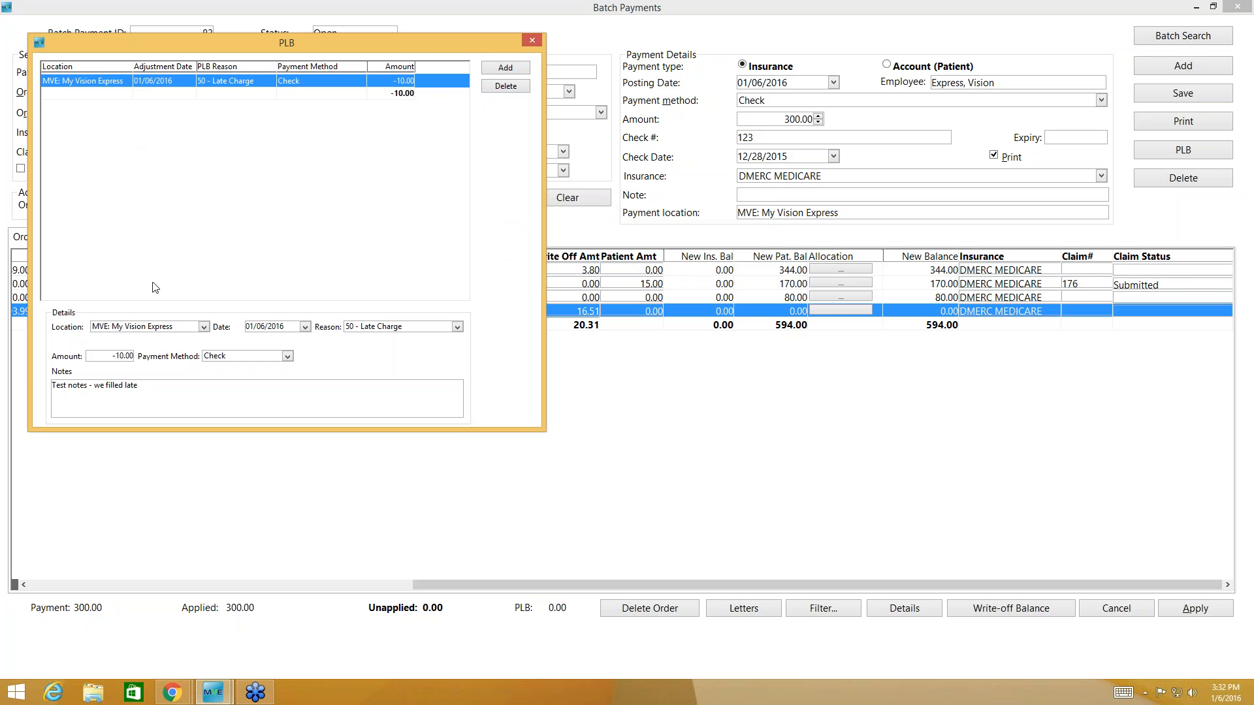
- Close the PLB adjustments and save the changes
{"action": "left_click", "coordinate": [533, 42]}
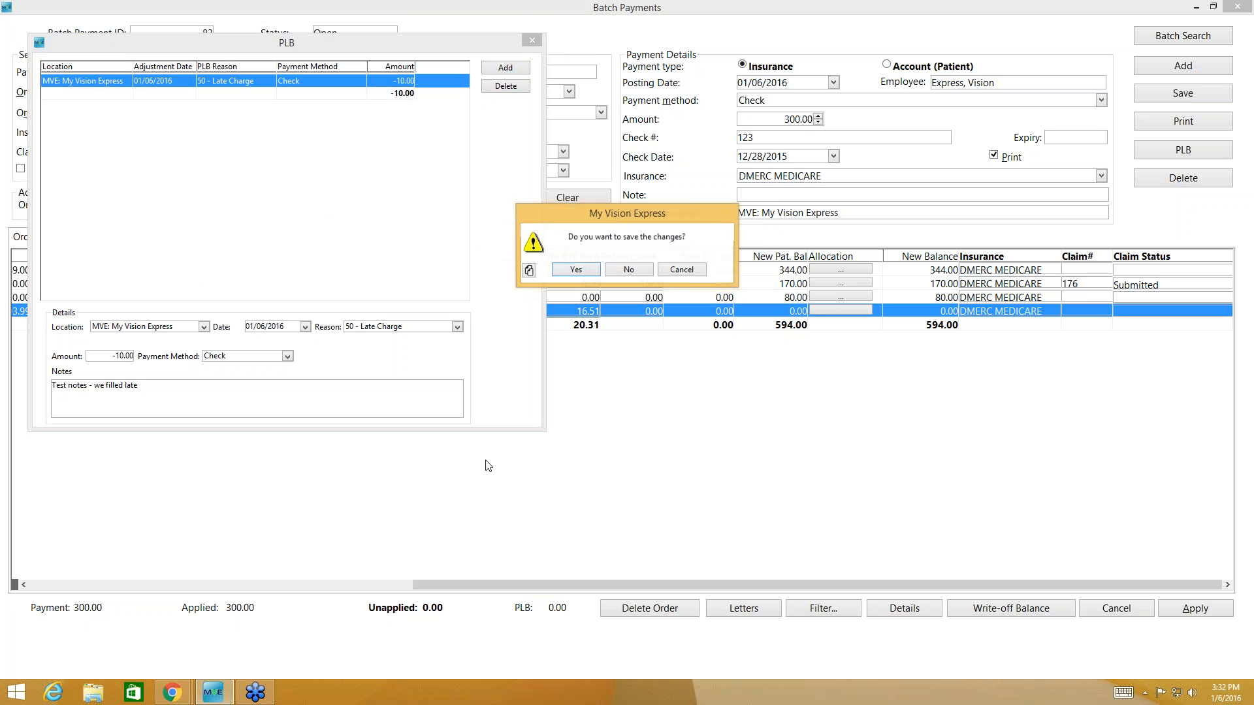
{"action": "left_click", "coordinate": [575, 269]}
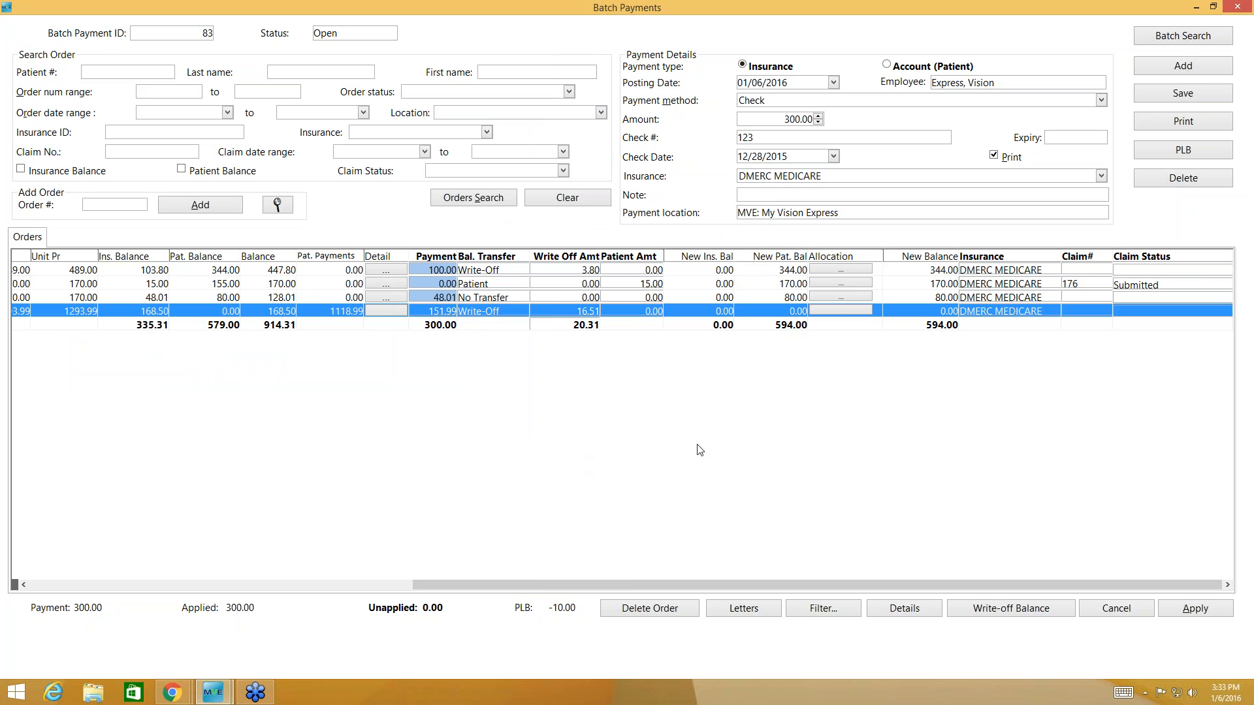
- Apply the batch payments, continuing without checking the item-level allocations
{"action": "left_click", "coordinate": [1182, 610]}
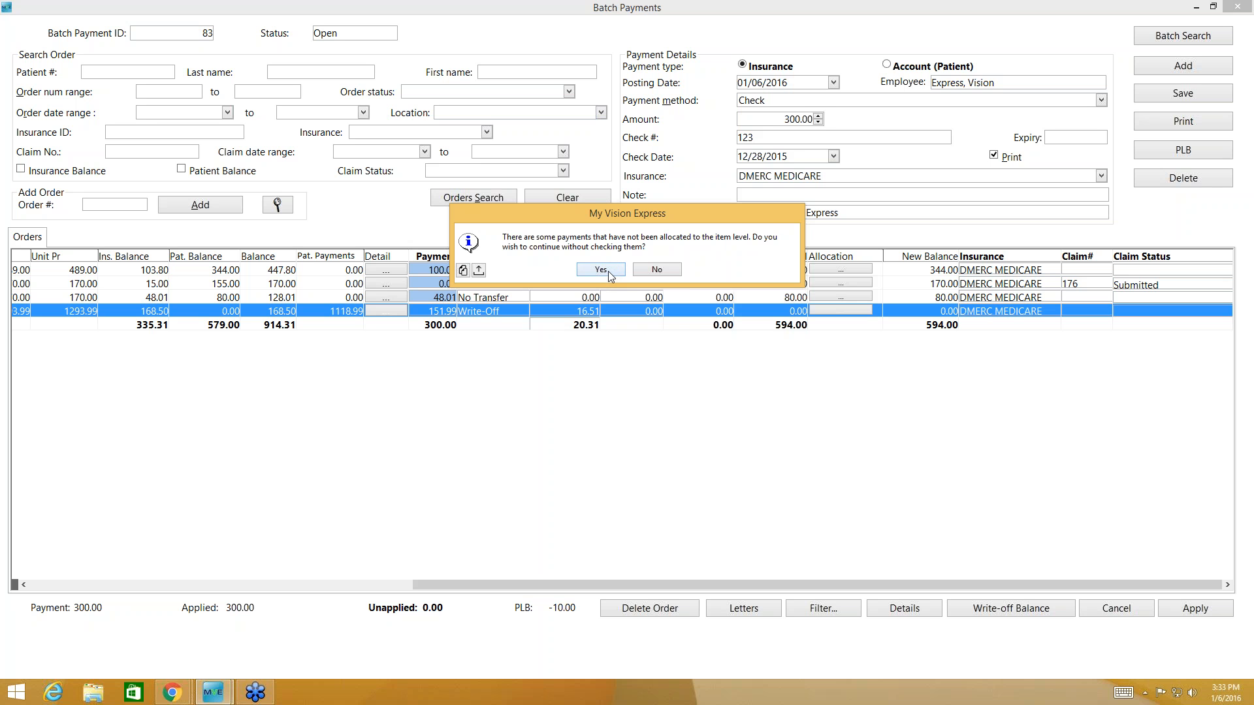
{"action": "left_click", "coordinate": [668, 272]}
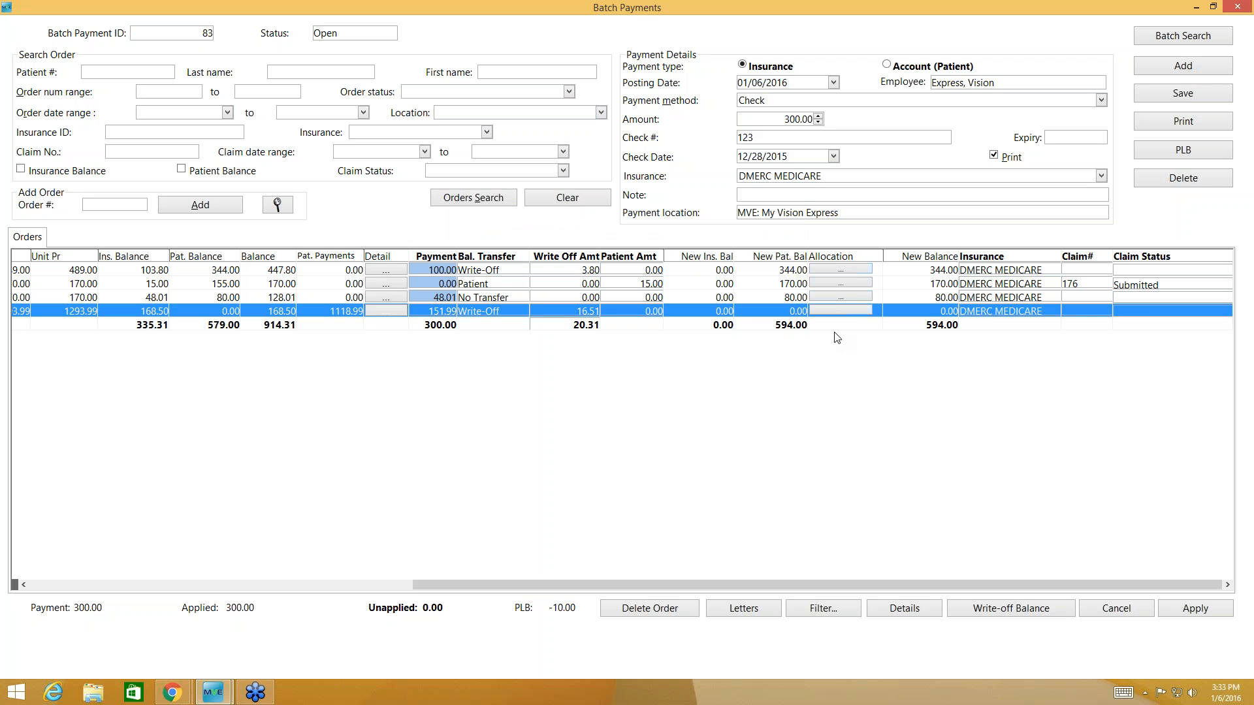
{"action": "left_click", "coordinate": [1193, 610]}
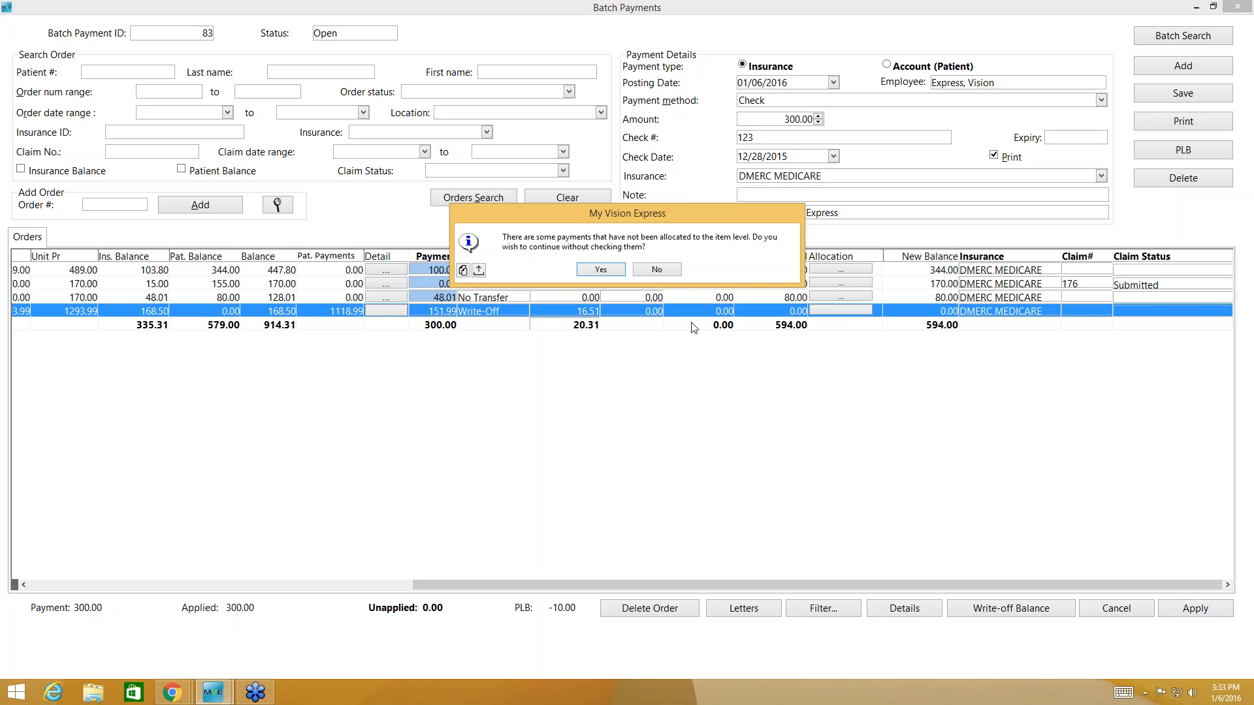
{"action": "left_click", "coordinate": [593, 271]}
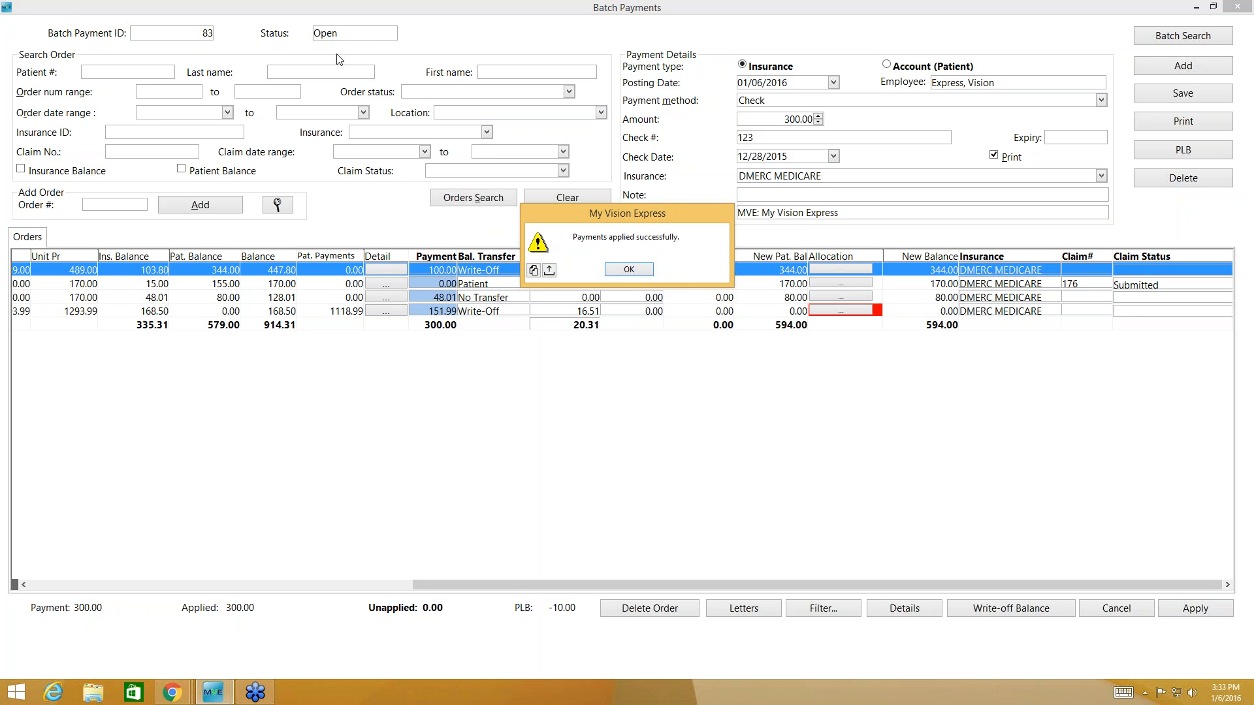
{"action": "left_click", "coordinate": [631, 269]}
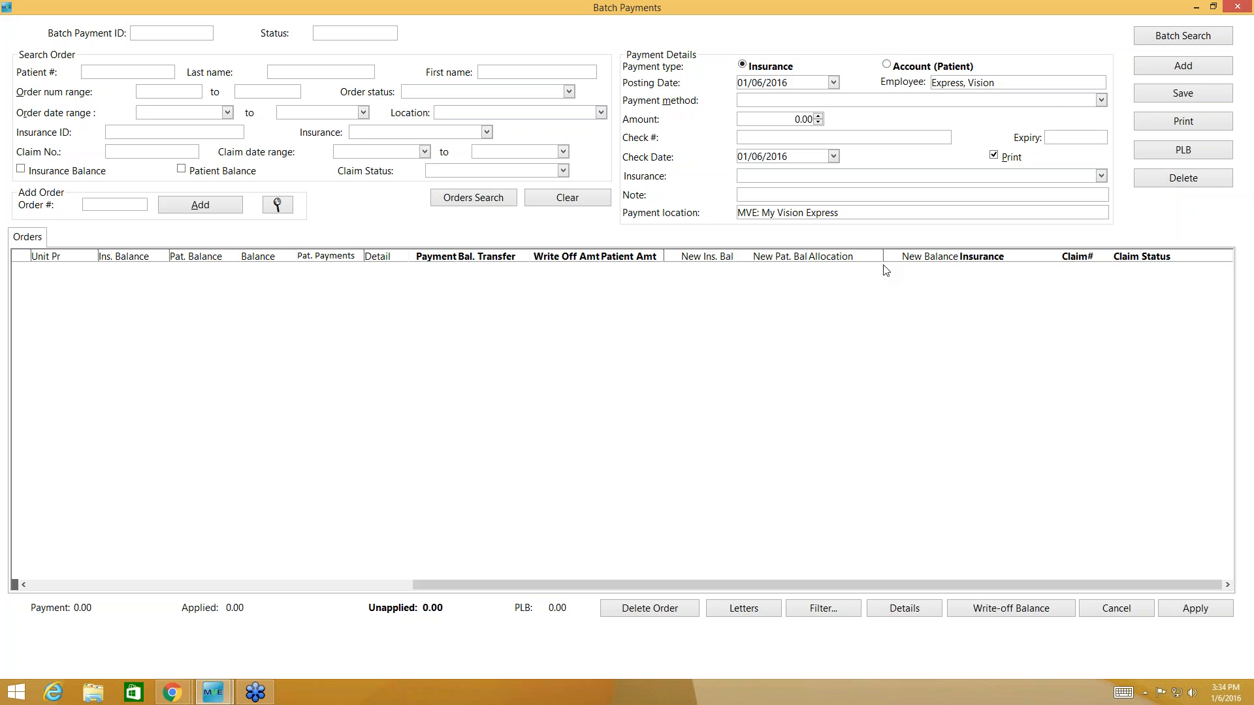
- Reopen the closed 300.00 insurance batch, preview its Batch Payments Report and close the preview
{"action": "left_click", "coordinate": [1175, 38]}
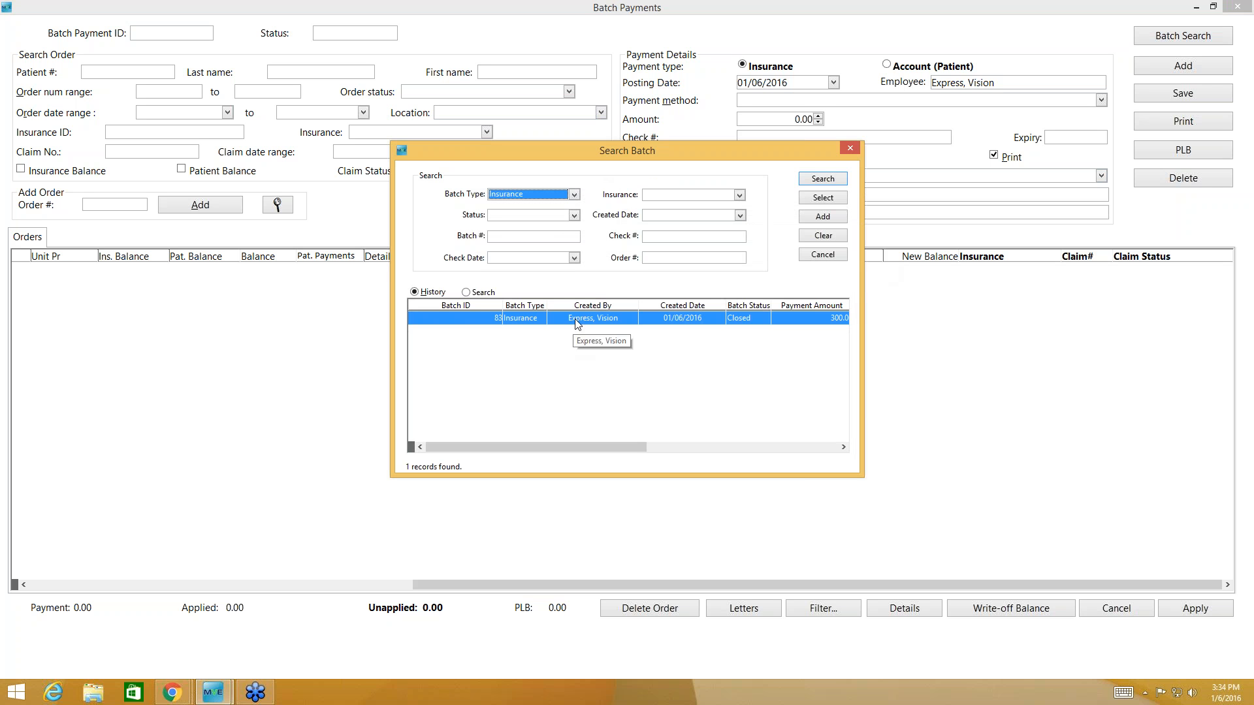
{"action": "double_click", "coordinate": [519, 320]}
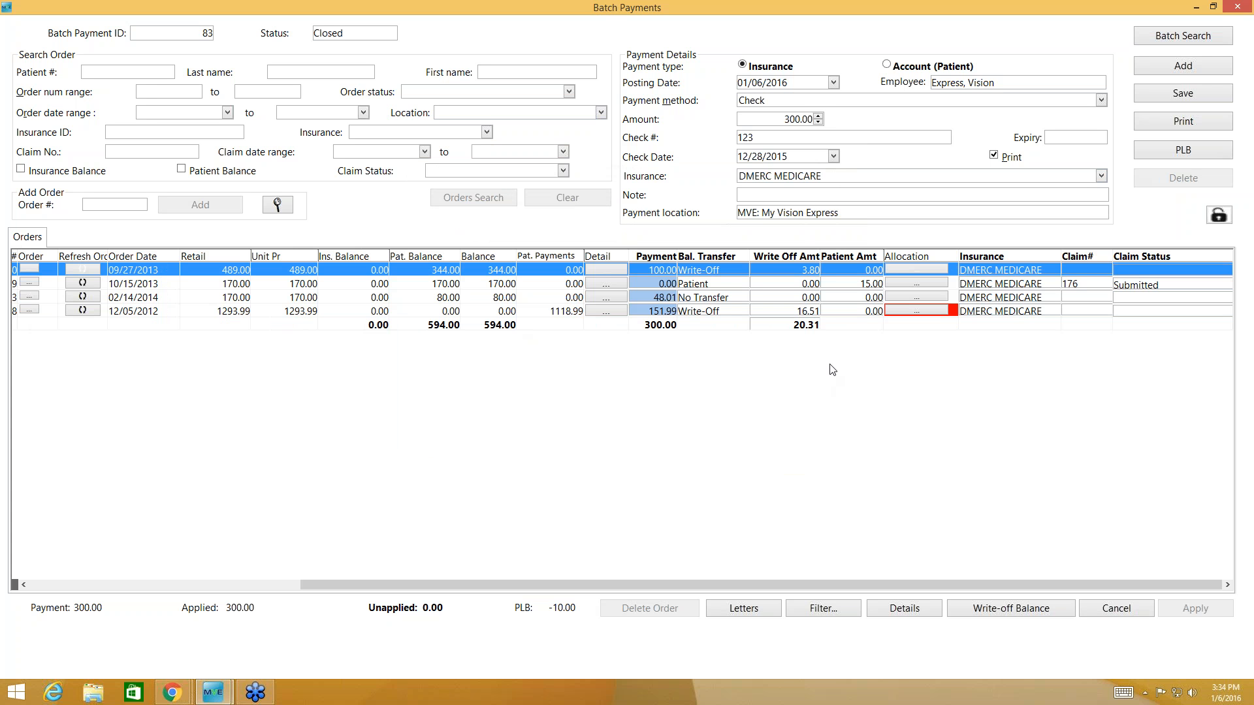
{"action": "left_click", "coordinate": [1175, 128]}
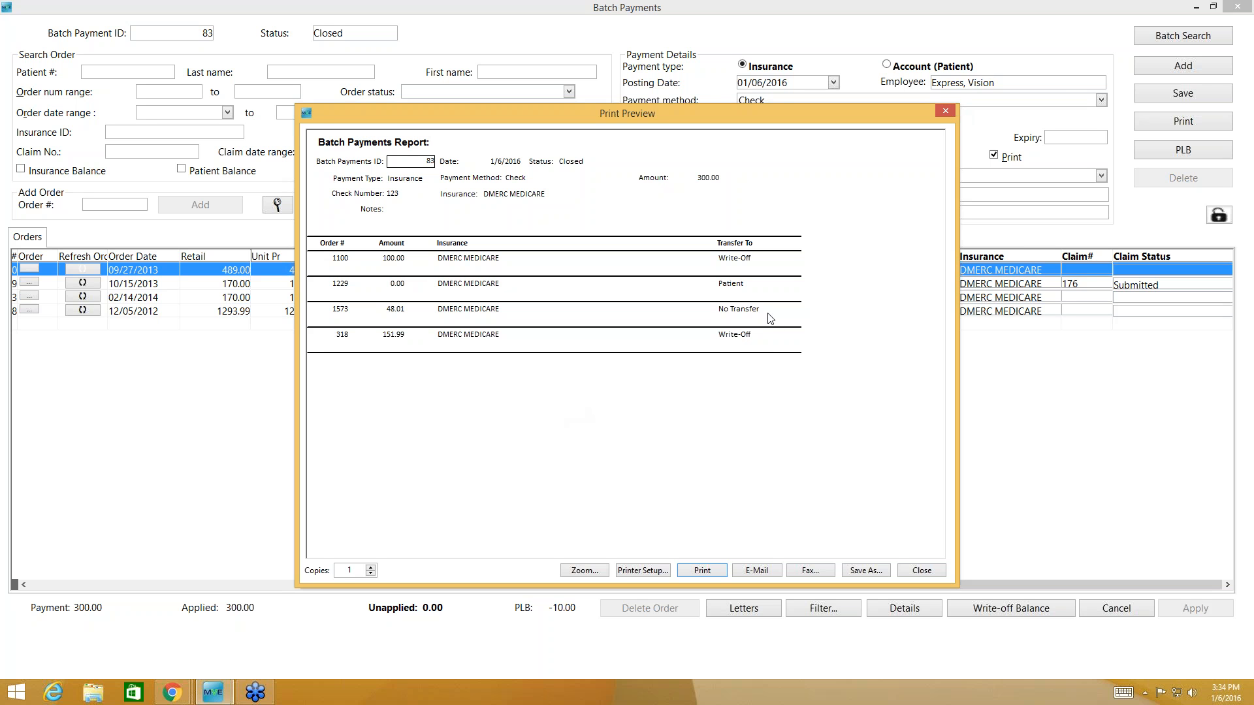
{"action": "left_click", "coordinate": [946, 111]}
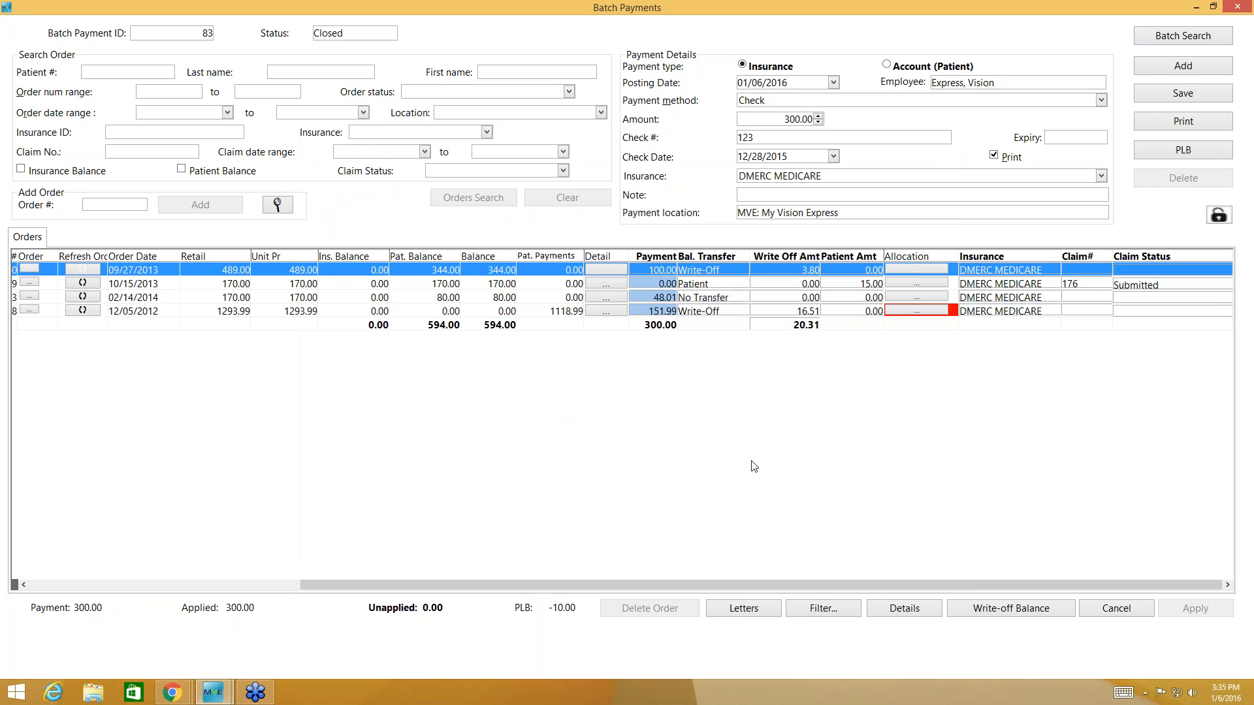
- Examine the received and adjusted insurance check payments in the maximized Day Sheet report, and put the report window away
{"action": "left_click", "coordinate": [1218, 419]}
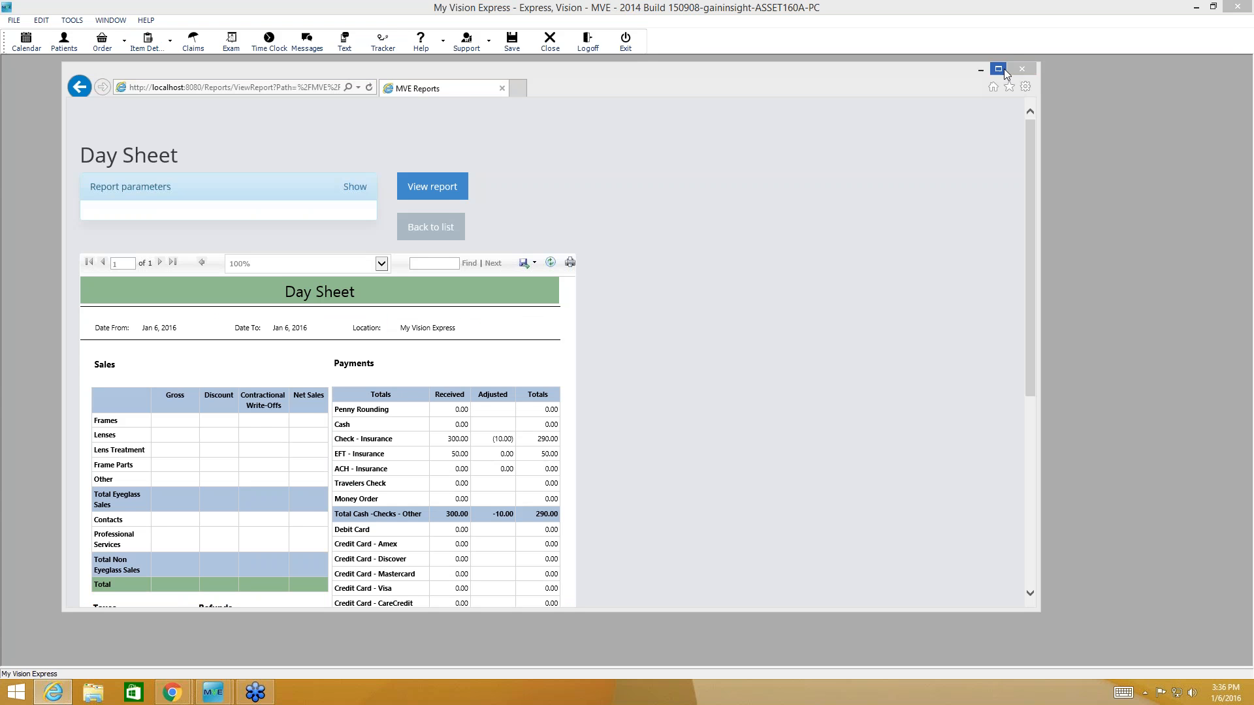
{"action": "left_click", "coordinate": [1001, 68]}
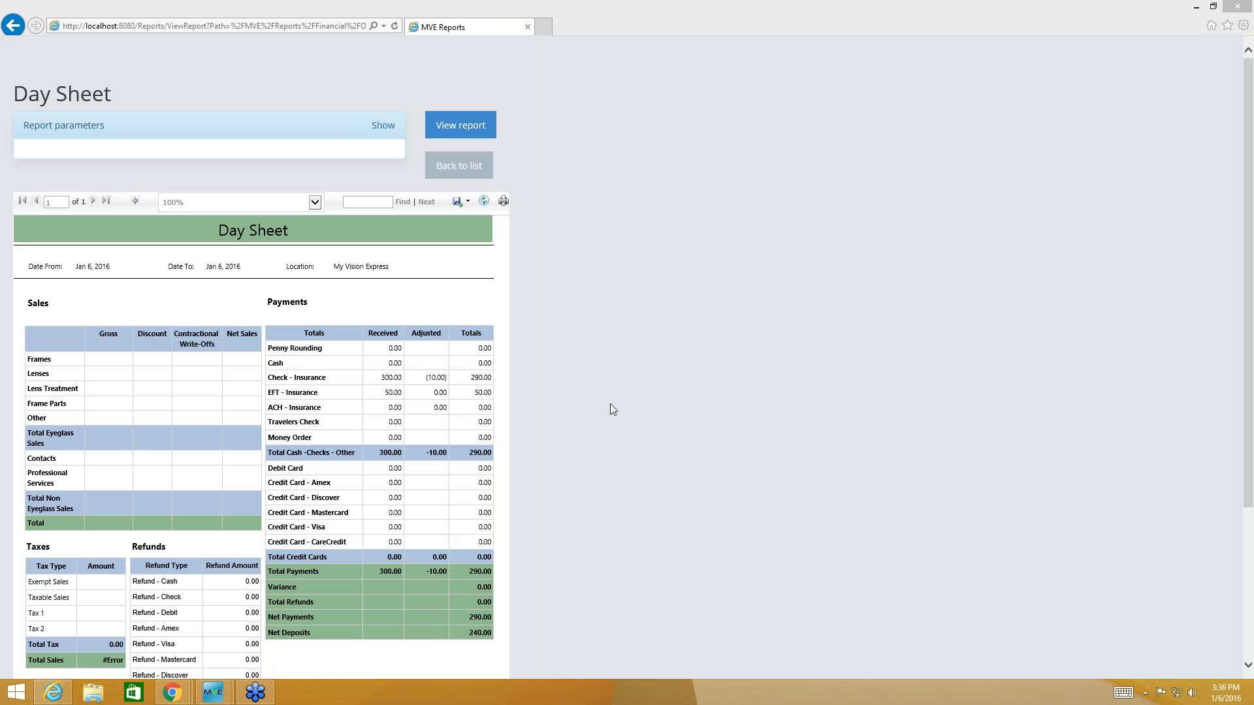
{"action": "left_click_drag", "start_coordinate": [1251, 103], "coordinate": [1251, 197]}
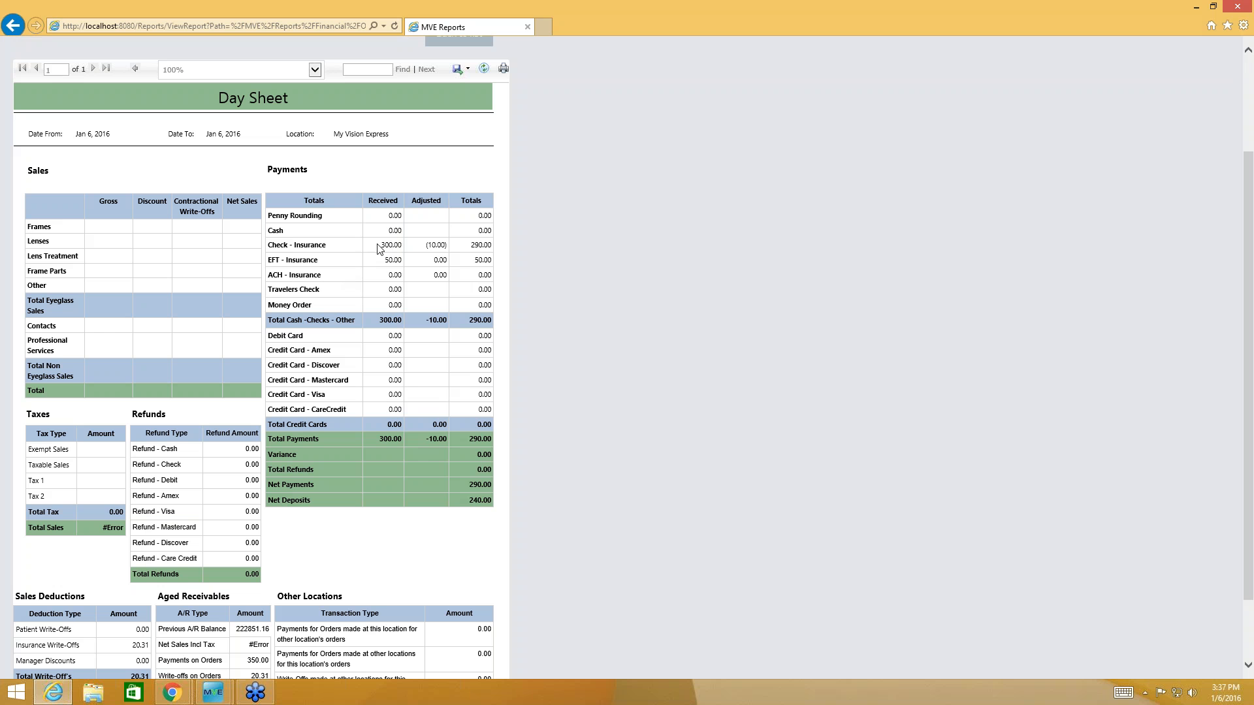
{"action": "left_click_drag", "start_coordinate": [381, 245], "coordinate": [399, 247]}
{"action": "left_click", "coordinate": [1197, 8]}
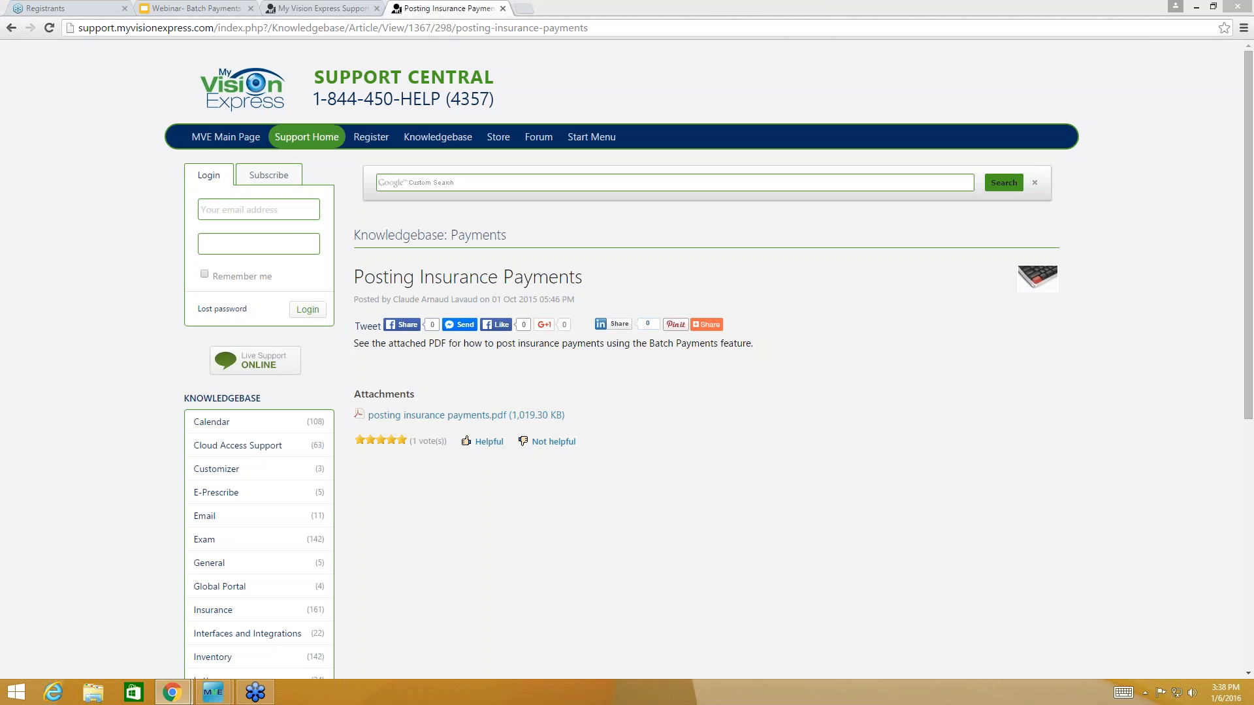
- Open the home page of the support site in Chrome and examine its Training Webinars list
{"action": "left_click", "coordinate": [306, 137]}
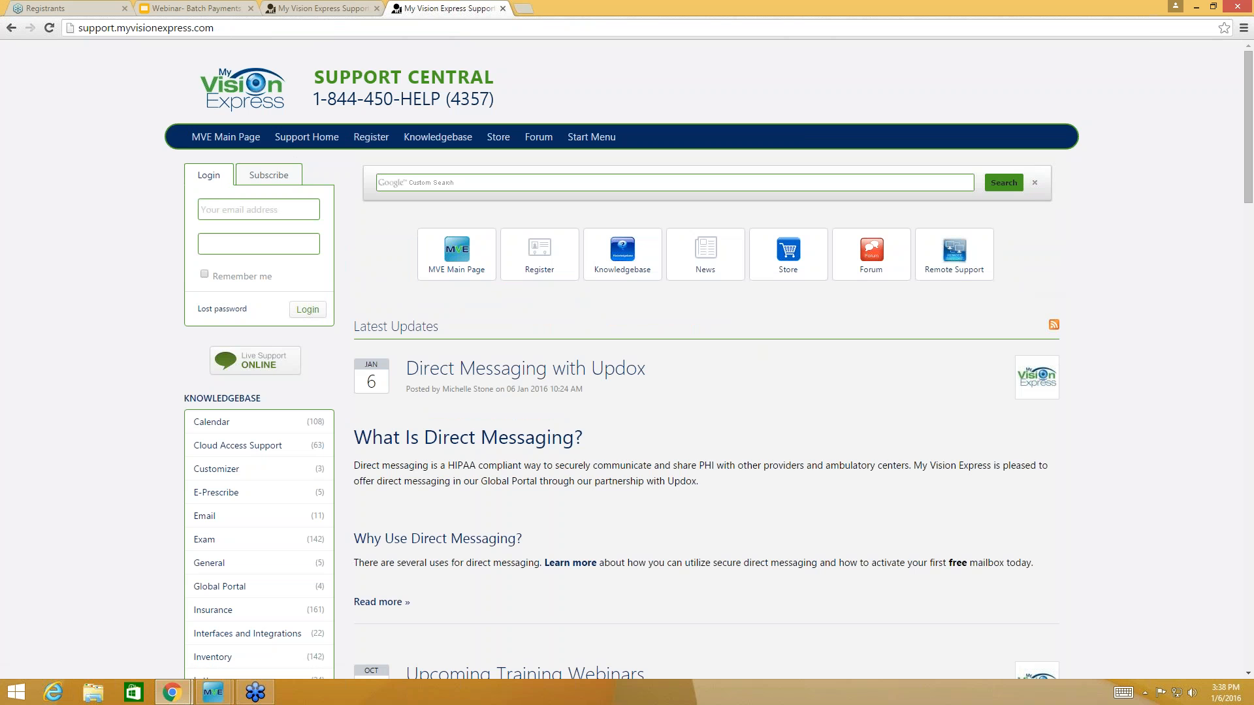
{"action": "scroll", "coordinate": [621, 515], "scroll_direction": "down", "scroll_amount": 10}
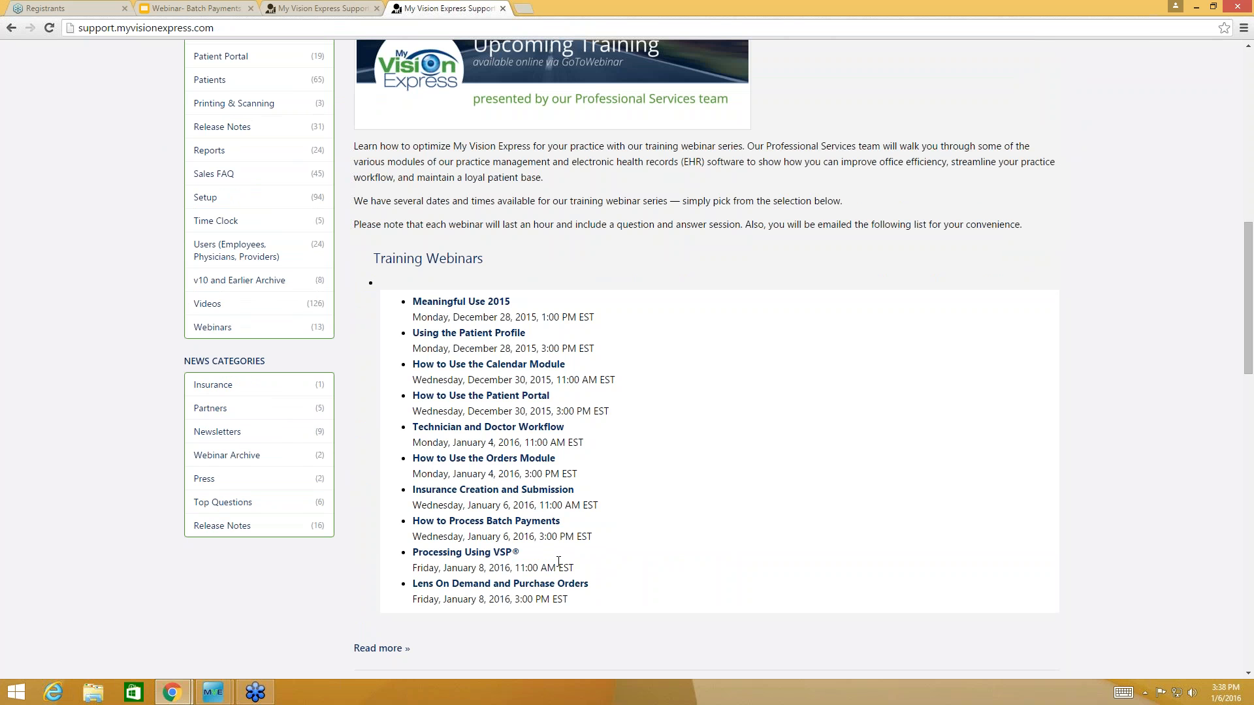
{"action": "scroll", "coordinate": [694, 544], "scroll_direction": "up", "scroll_amount": 2}
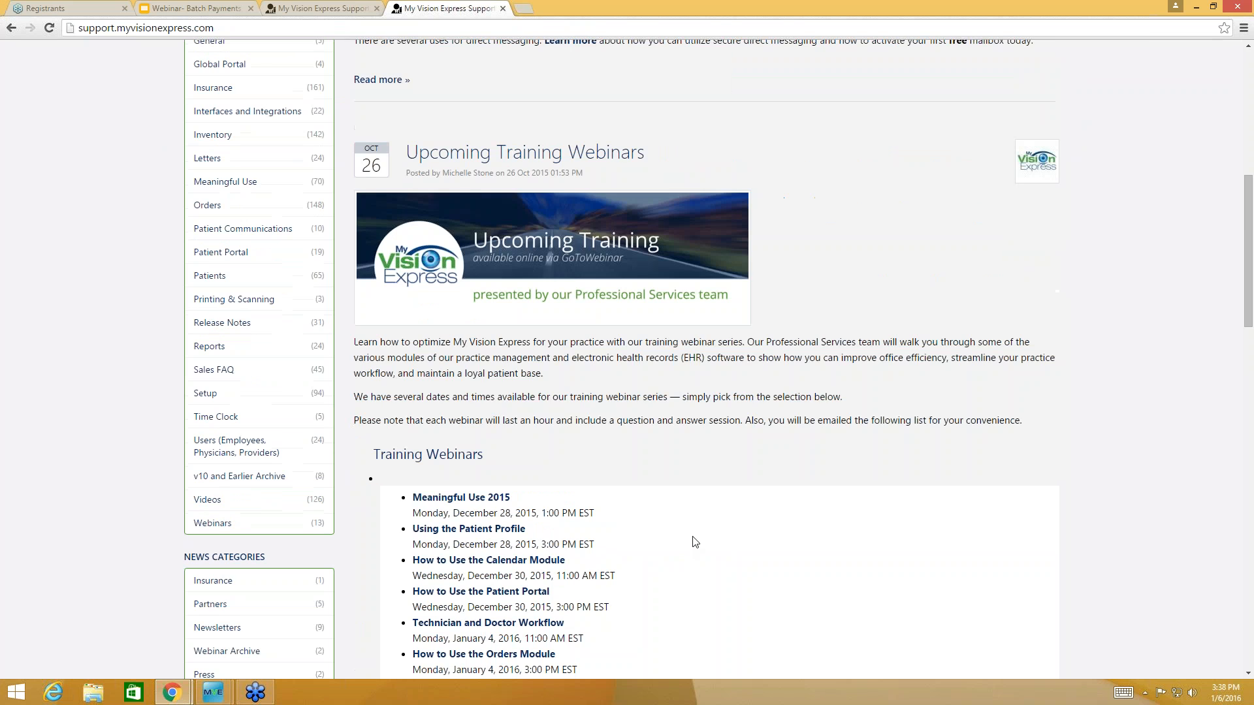
{"action": "scroll", "coordinate": [694, 542], "scroll_direction": "down", "scroll_amount": 4}
{"action": "scroll", "coordinate": [694, 542], "scroll_direction": "up", "scroll_amount": 1}
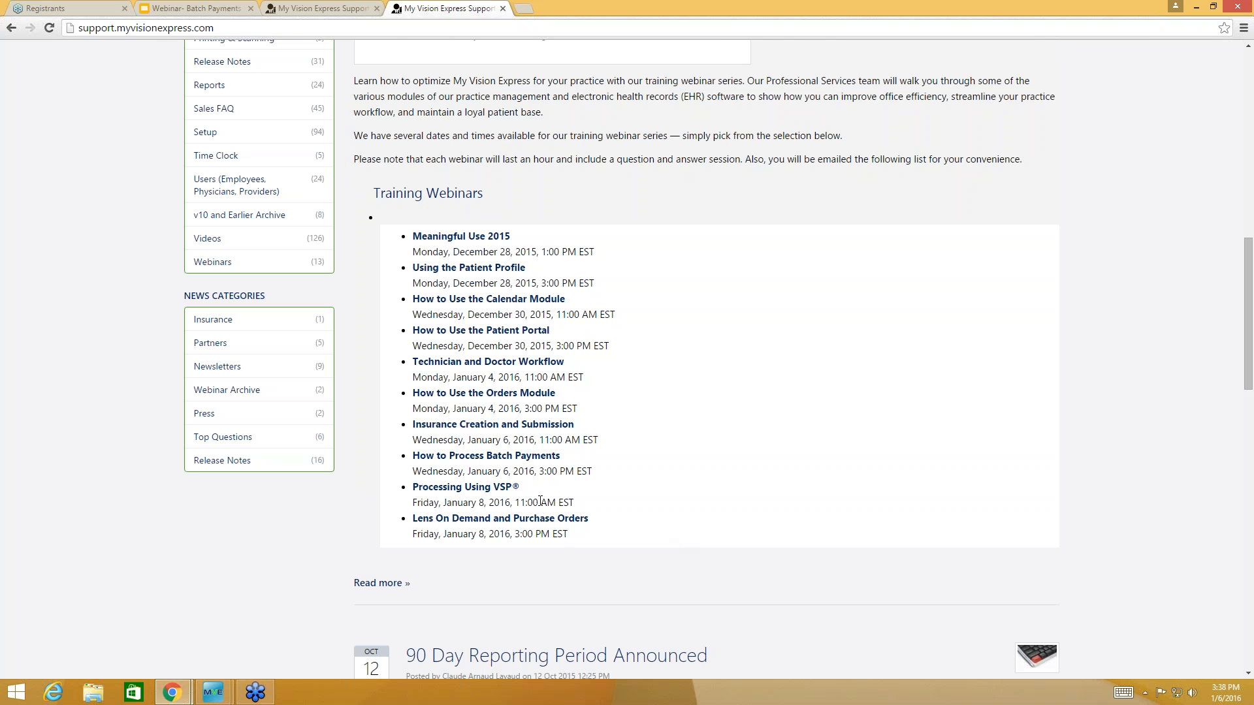
{"action": "left_click", "coordinate": [1166, 225]}
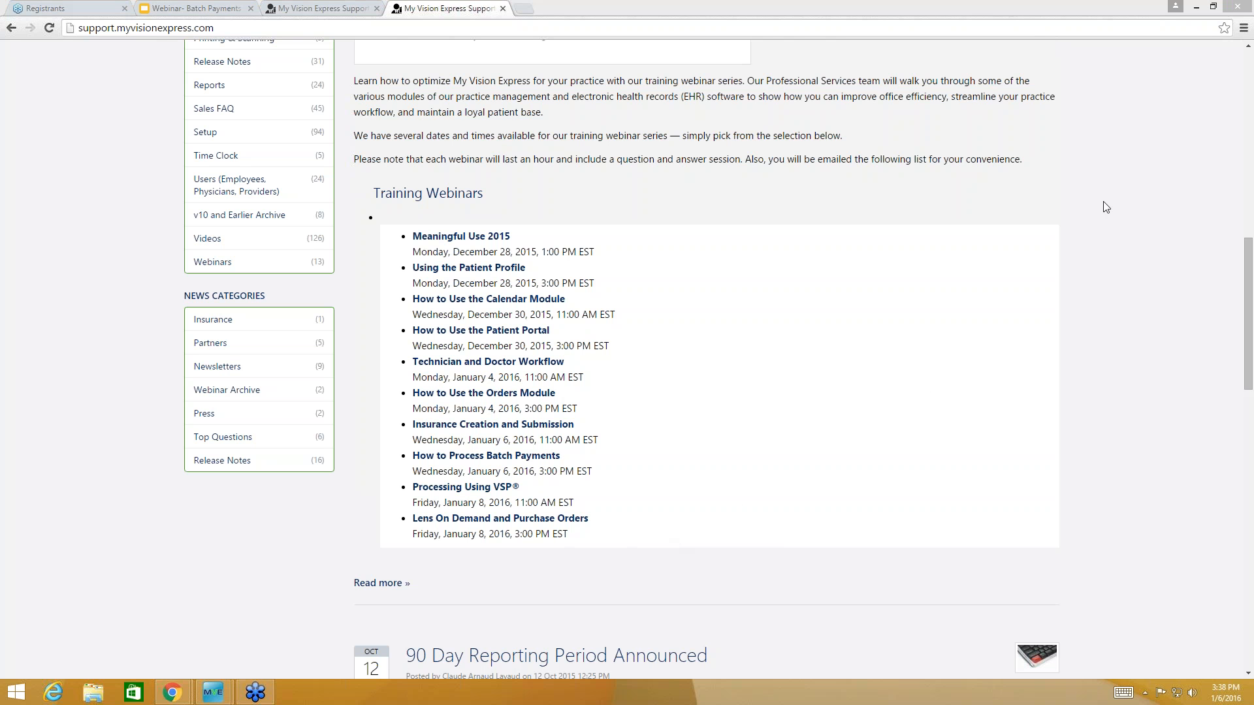